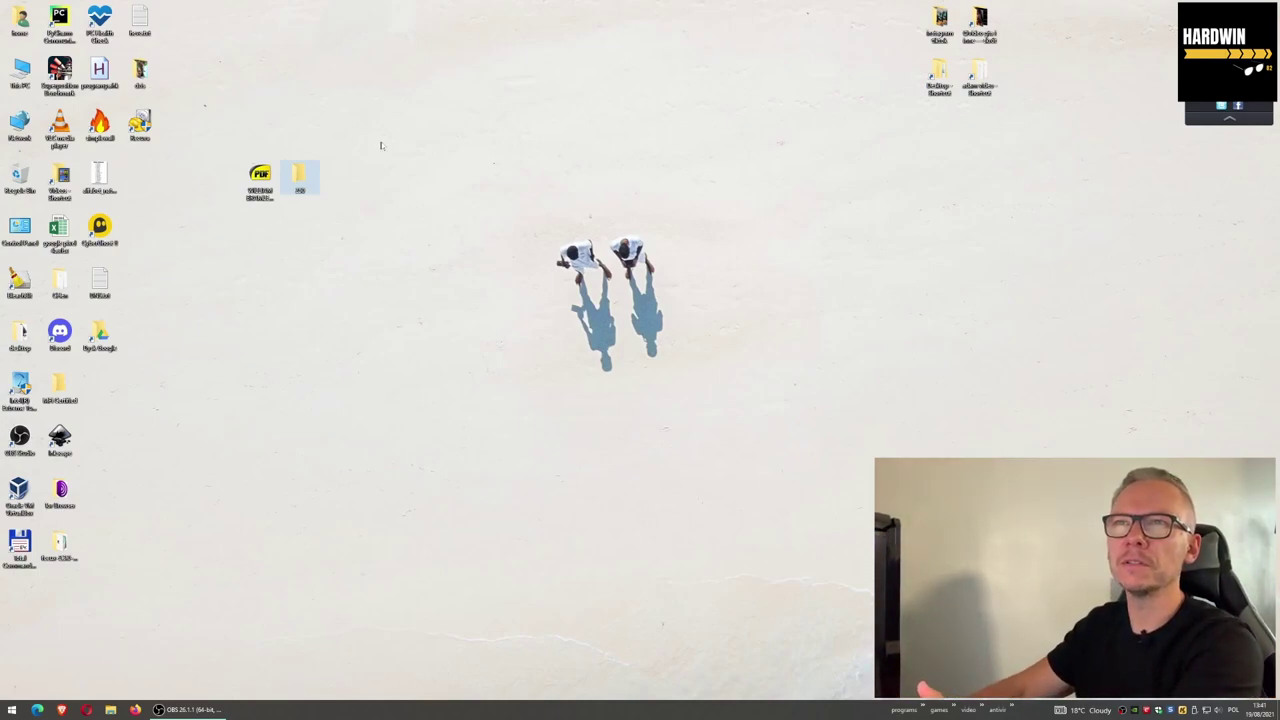
Open a File Explorer window on This PC and close it again
key("super+e")
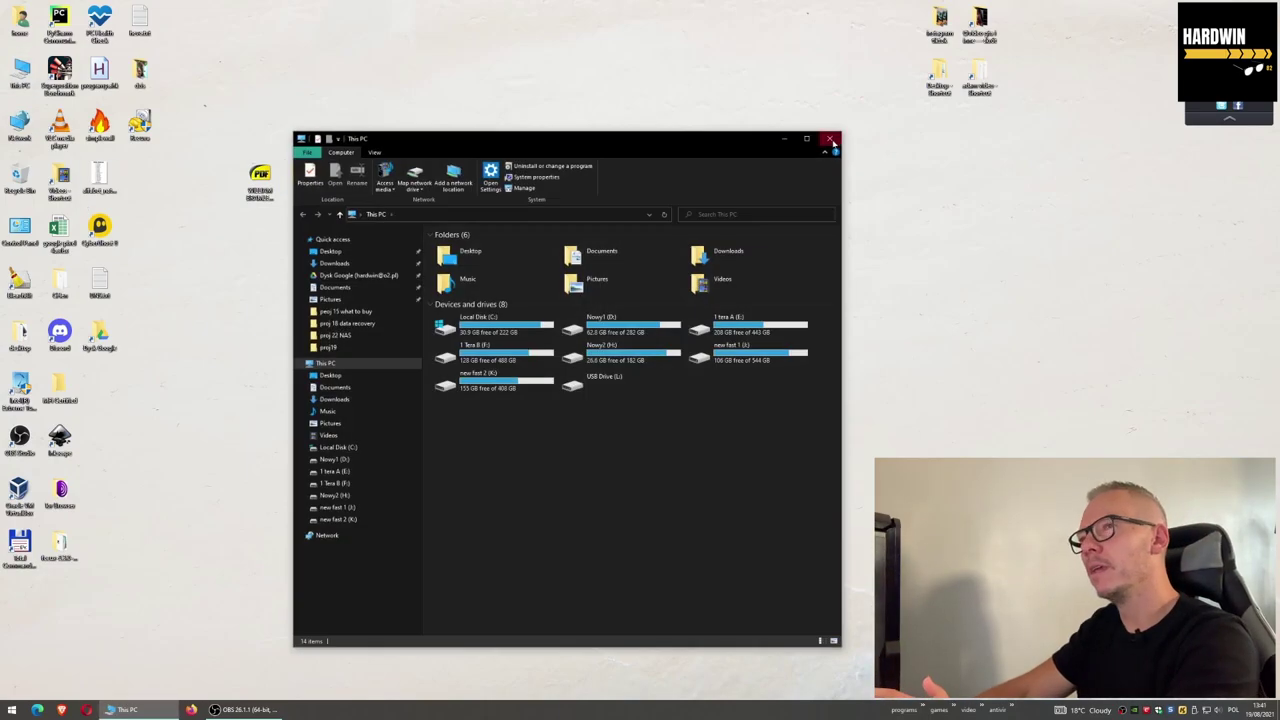
left_click(834, 140)
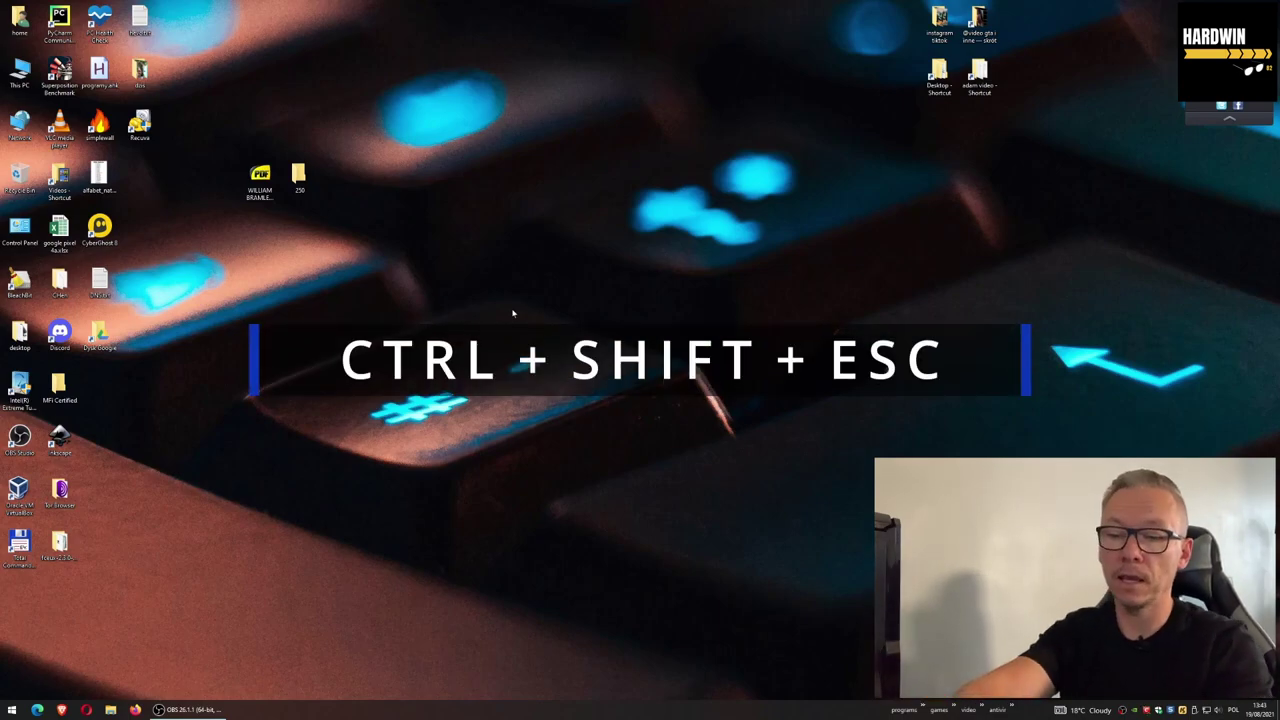
Open Task Manager, reposition its window, and sort the running processes by CPU usage
key("ctrl+shift+Escape")
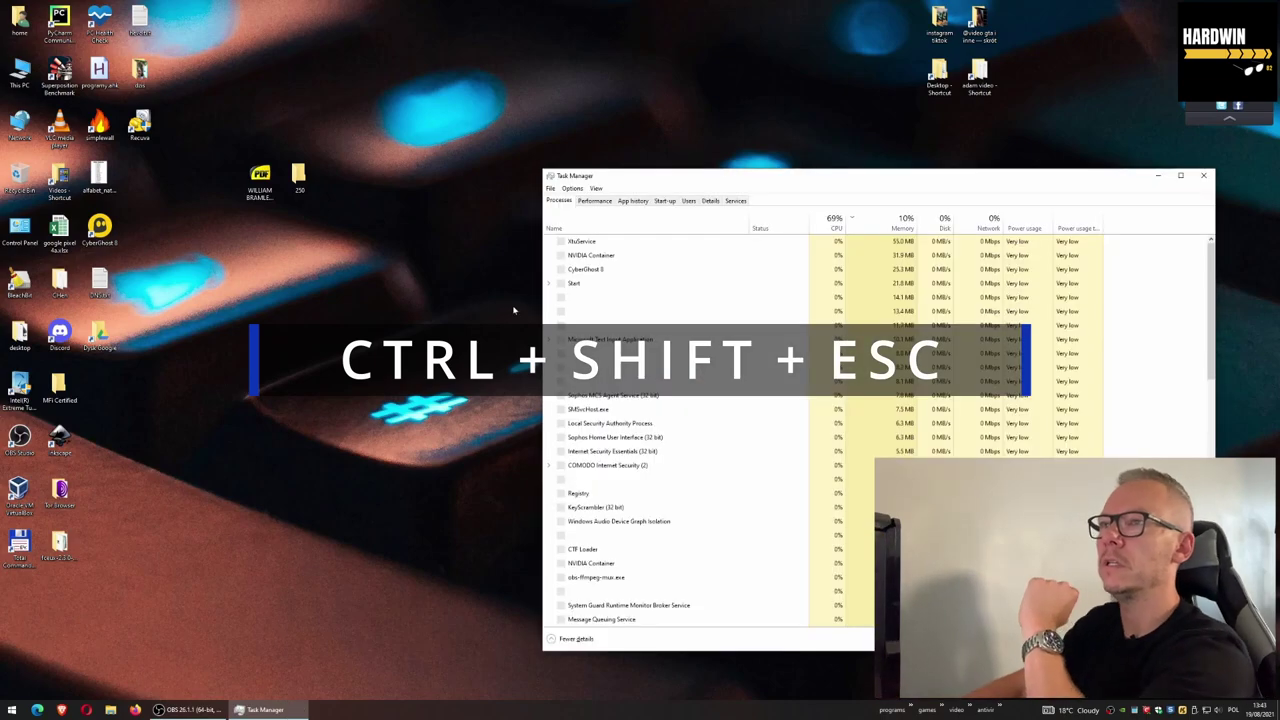
left_click_drag(723, 176, 599, 150)
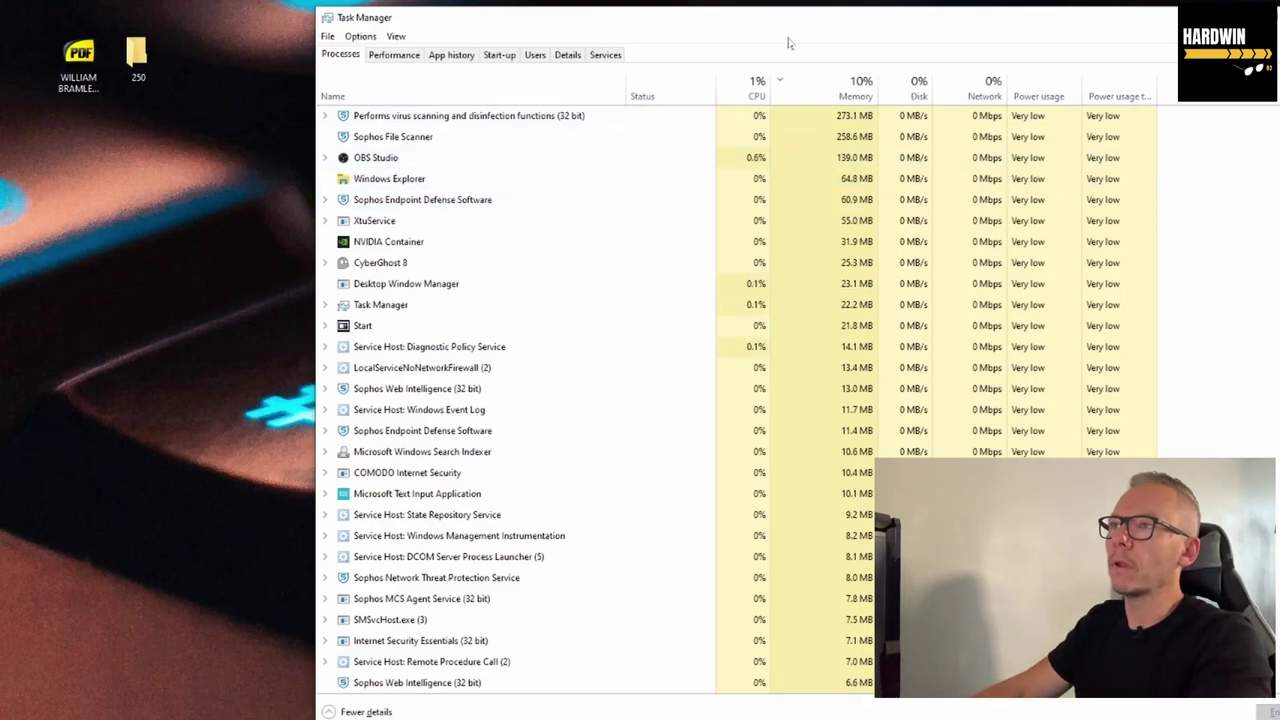
left_click_drag(790, 21, 768, 15)
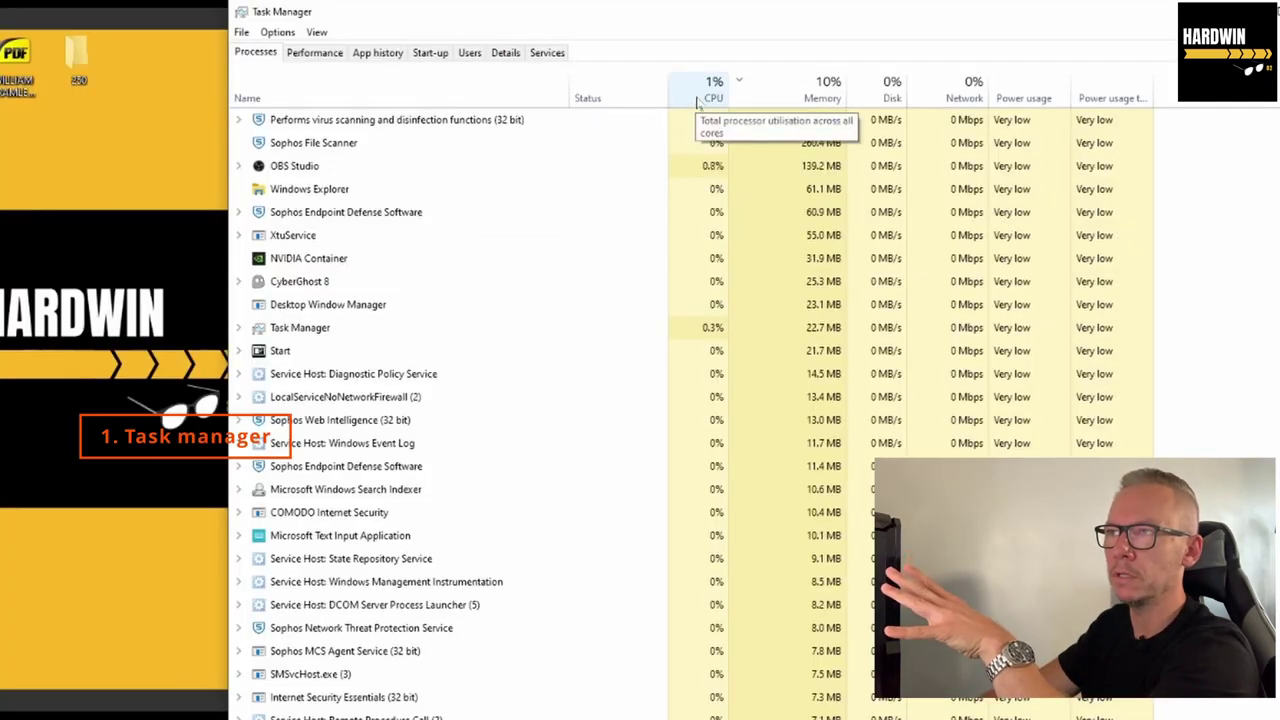
left_click(700, 98)
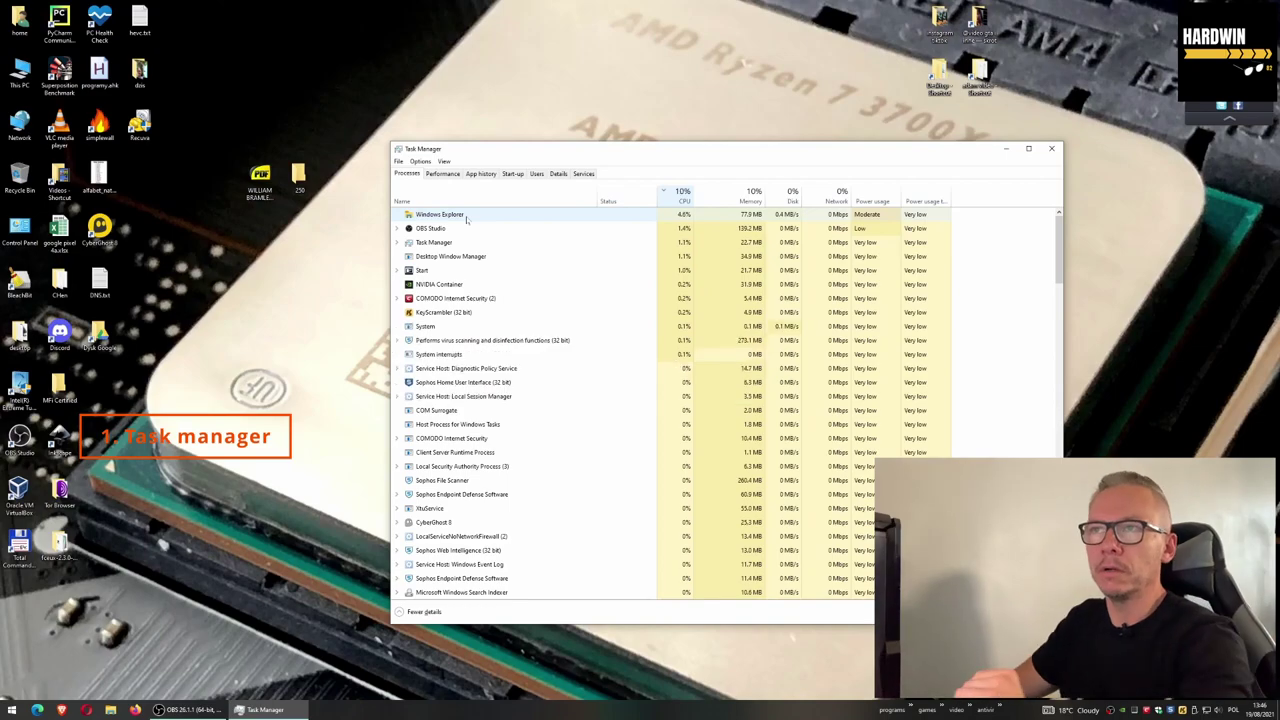
Bring the OBS Studio window to the front and minimize it again
left_click(197, 710)
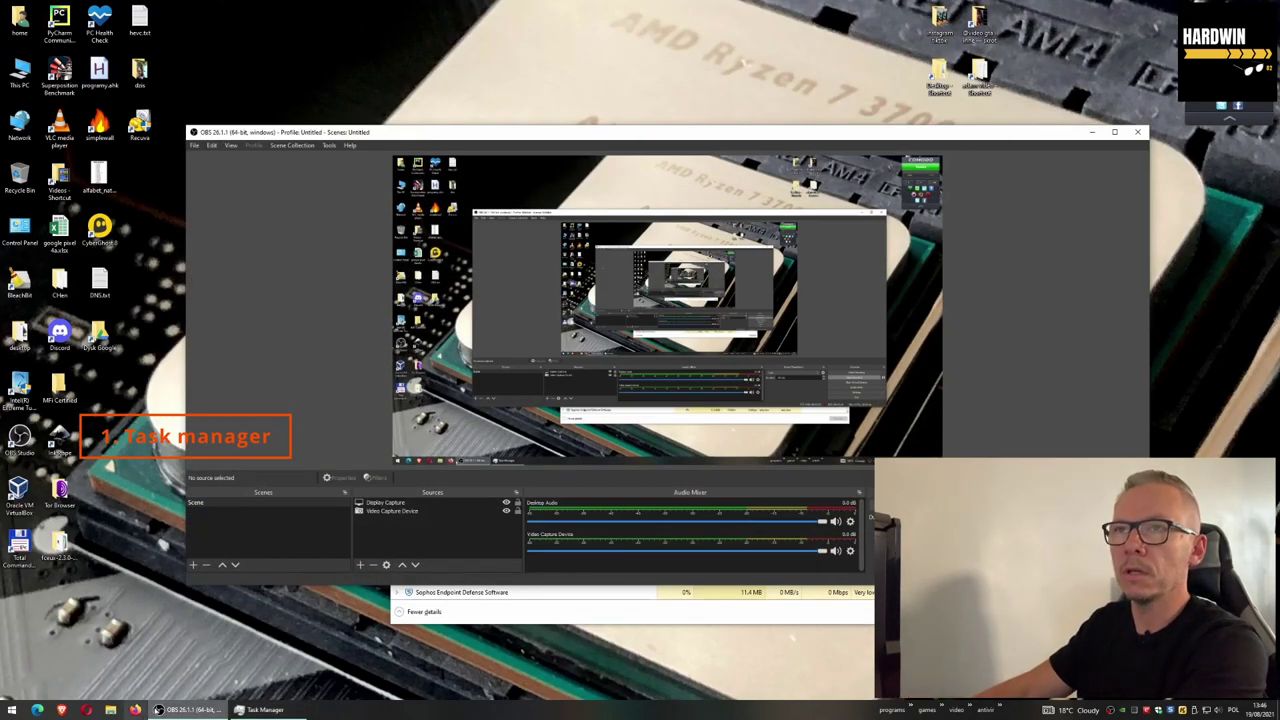
left_click(182, 710)
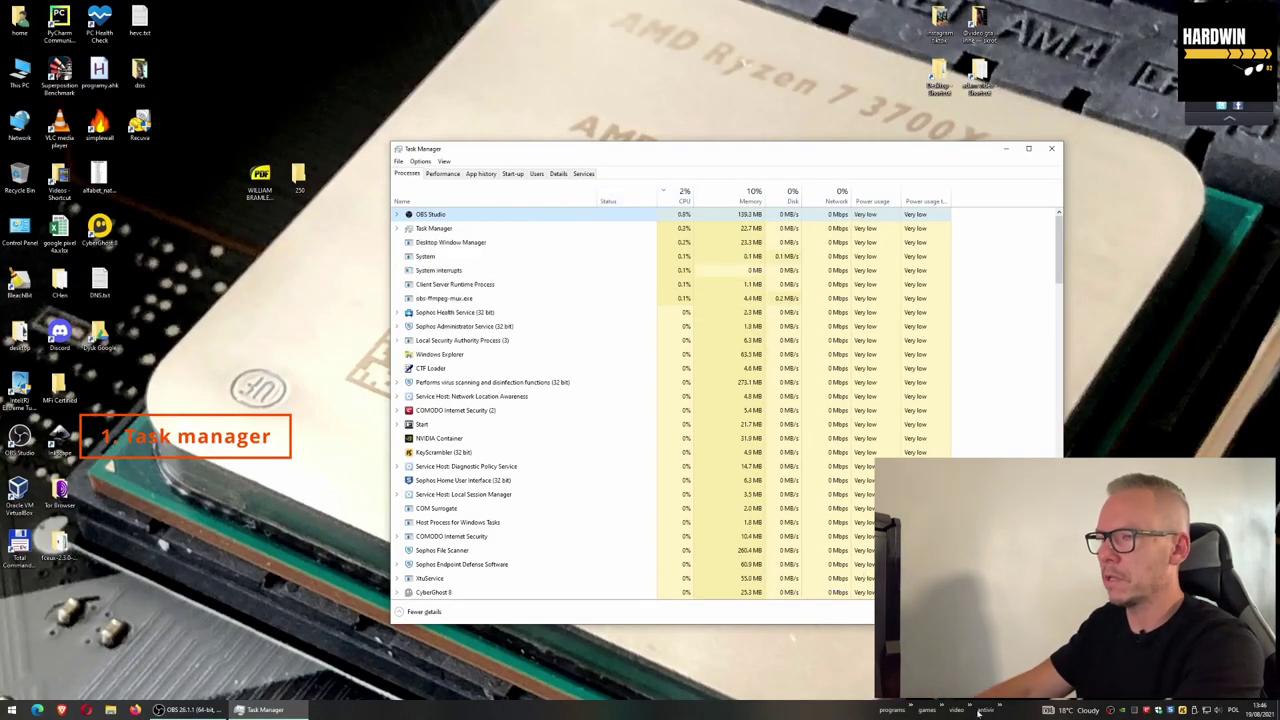
Launch CPU-Z with permission to make changes and continue without downloading the new version
left_click(912, 710)
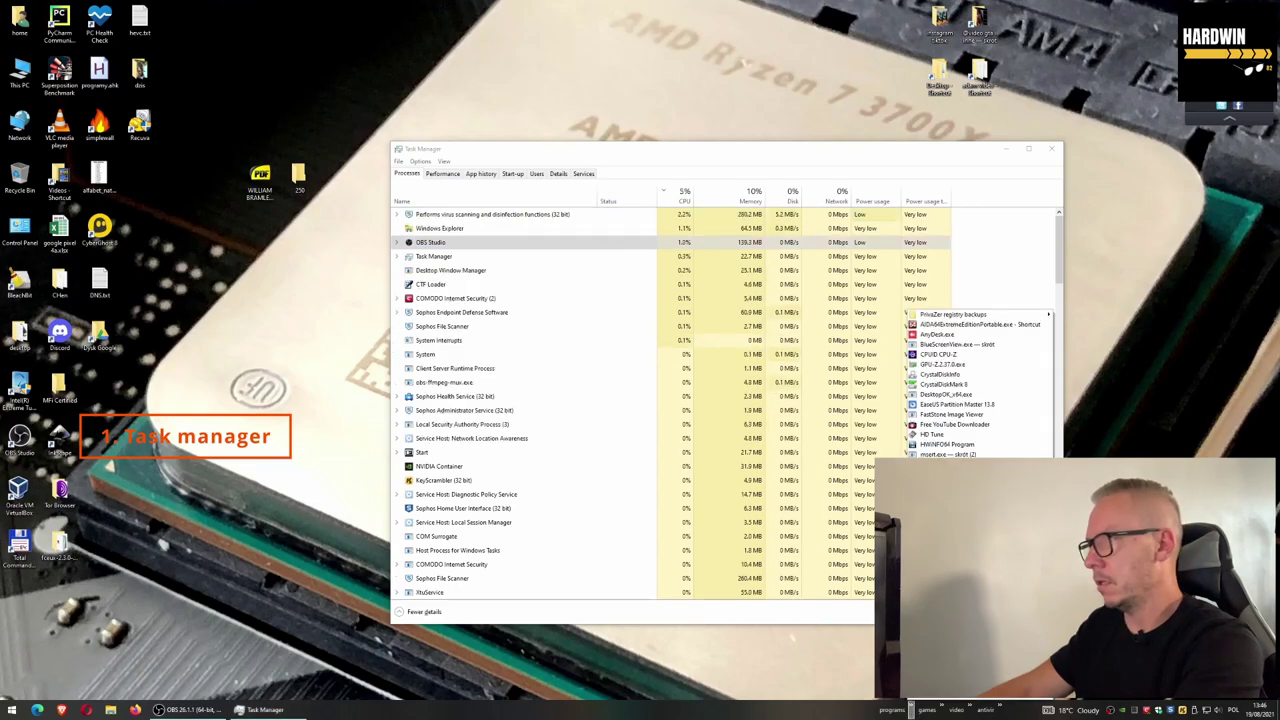
left_click(960, 354)
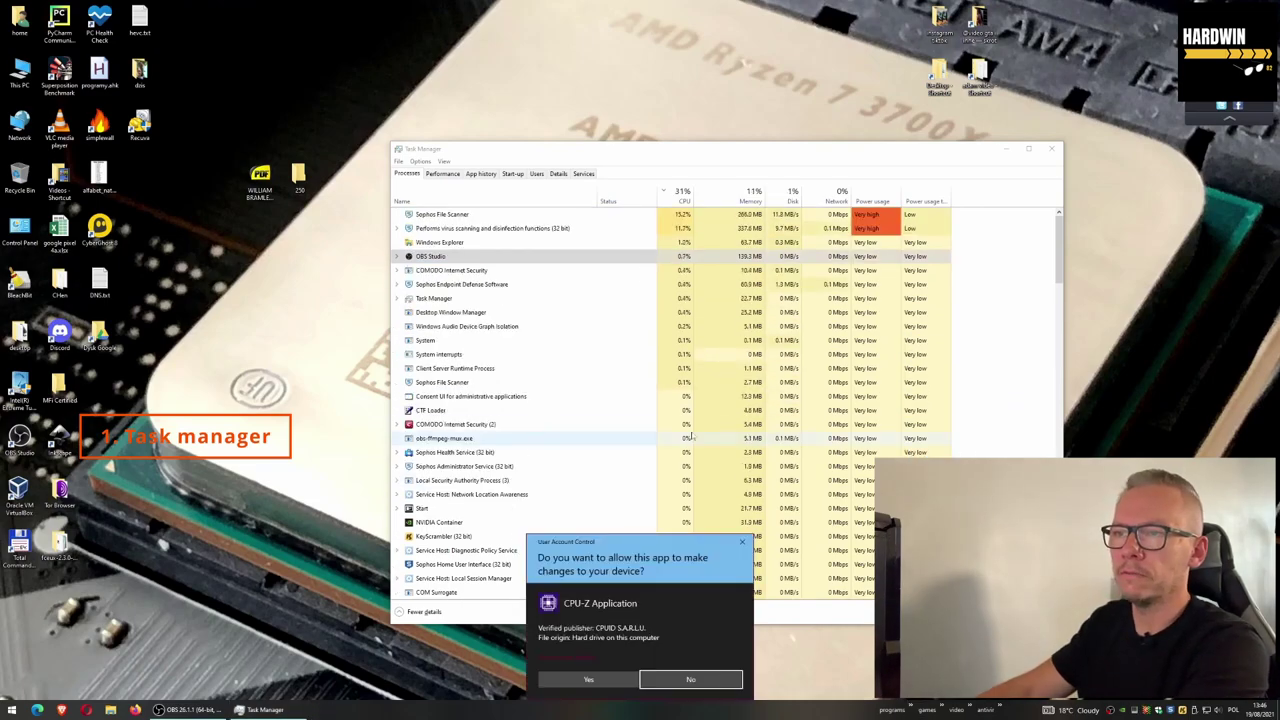
left_click(590, 678)
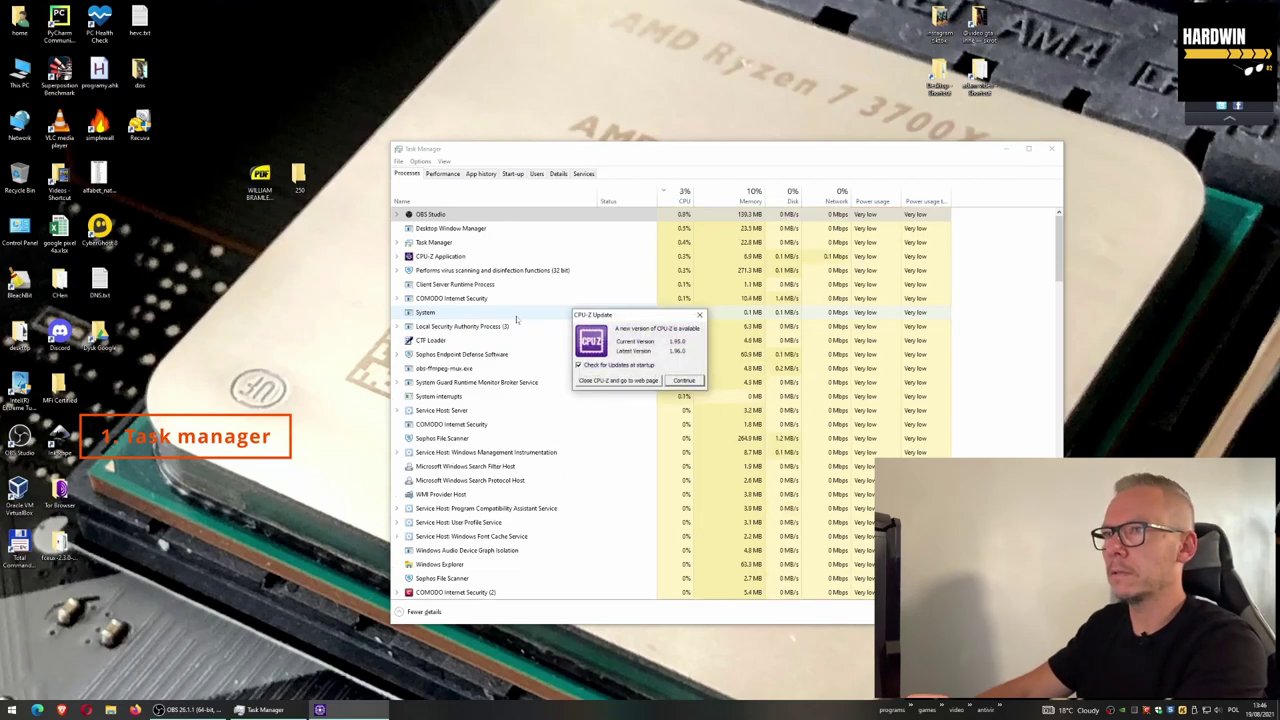
left_click(684, 380)
Run the CPU-Z stress test with its window minimized to watch the CPU load in Task Manager, and stop the test
left_click(627, 382)
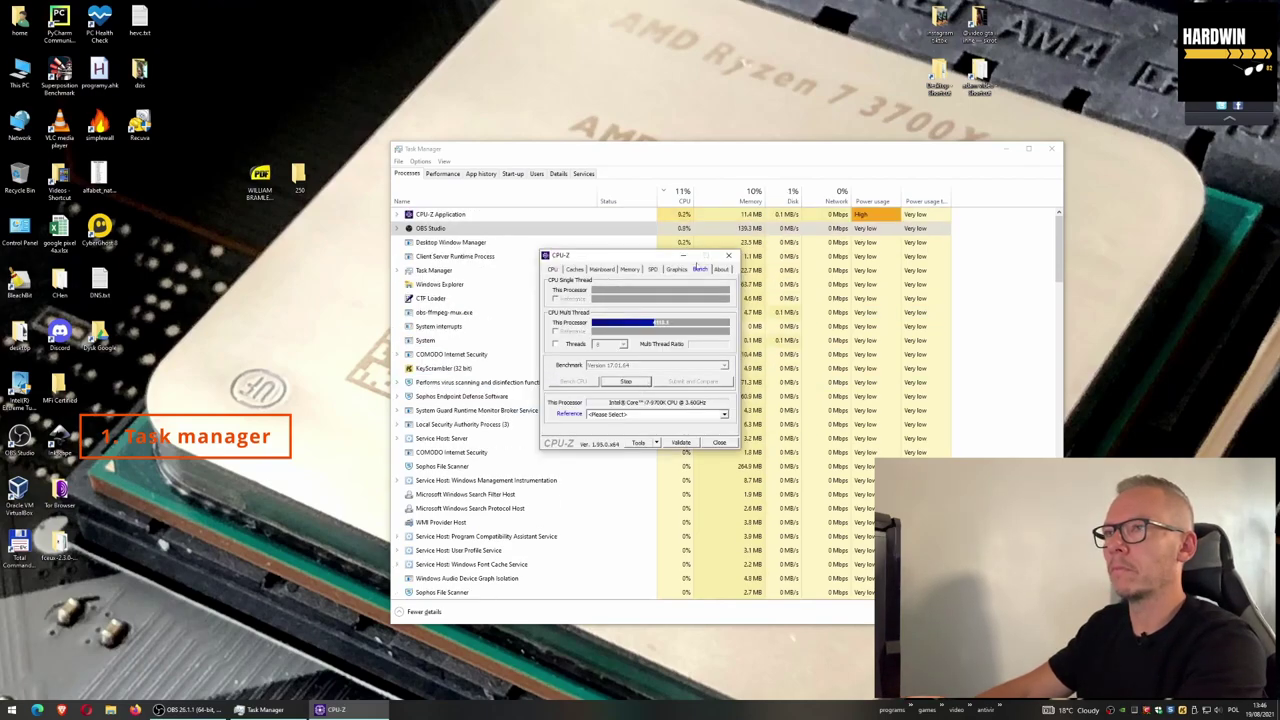
left_click(684, 257)
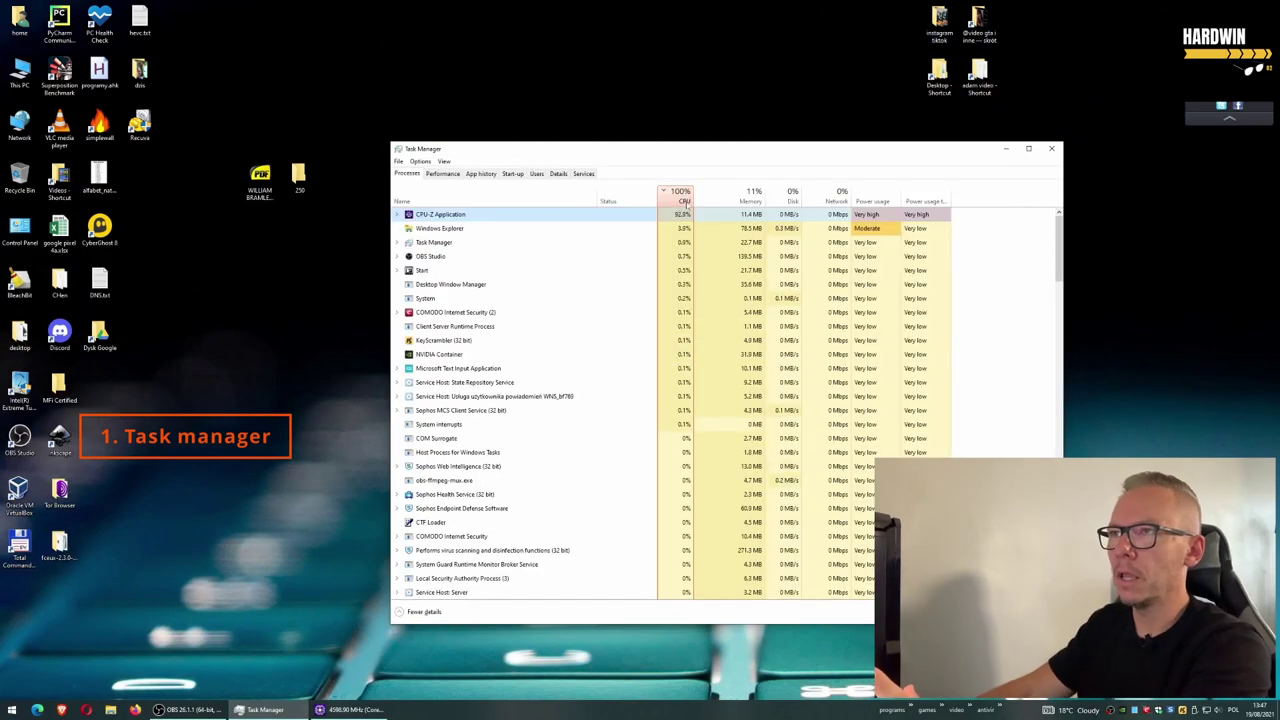
left_click(345, 709)
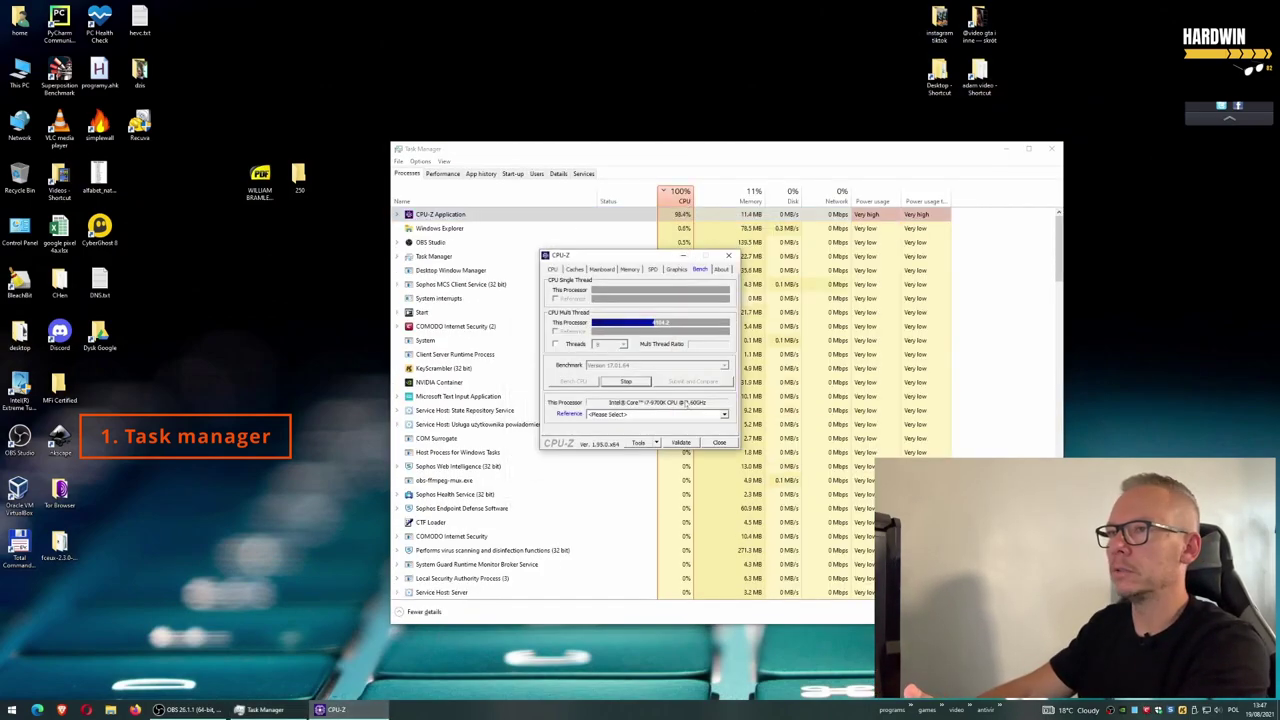
left_click(628, 382)
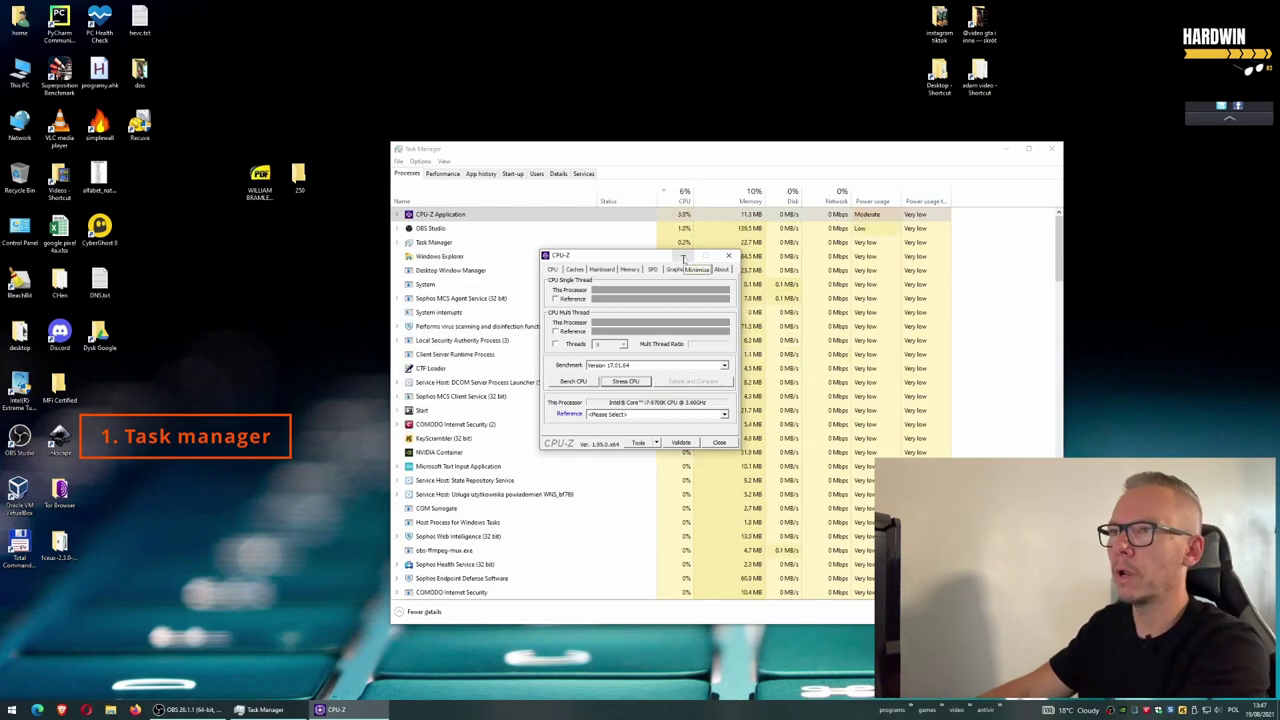
left_click(684, 257)
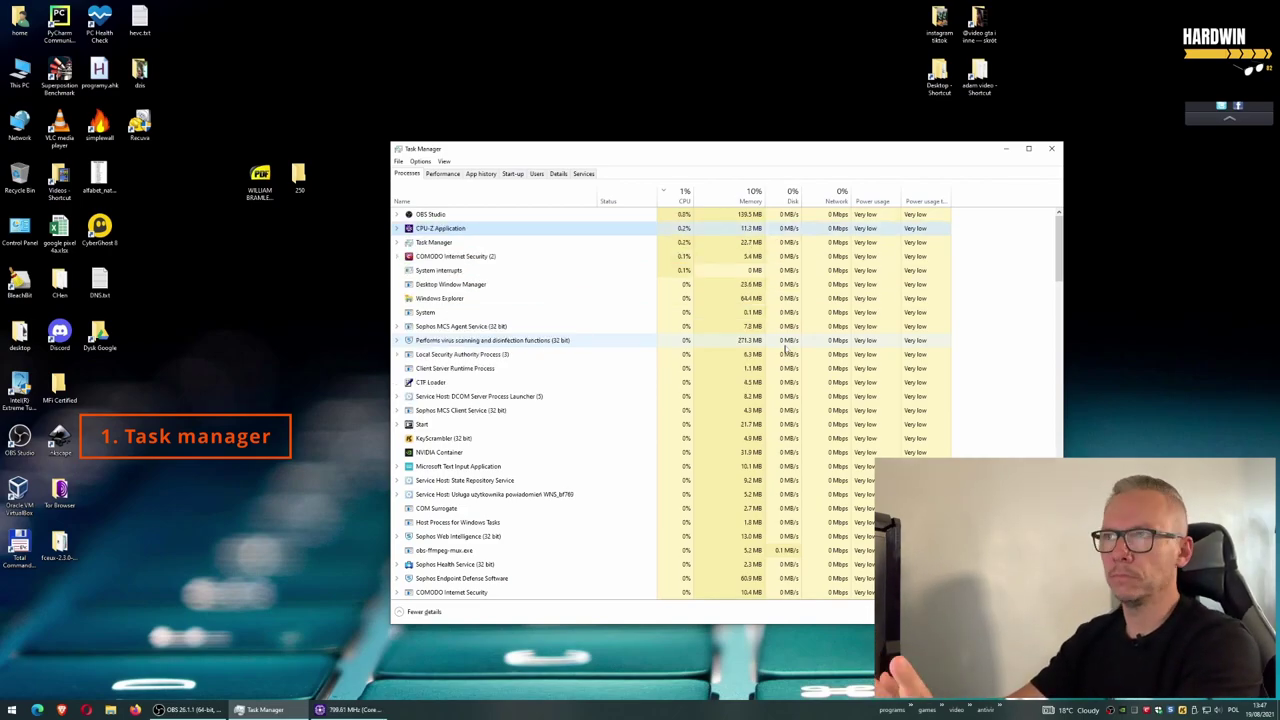
Place the CPU-Z window beside Task Manager, restart its CPU stress test, and select the CPU-Z Application process
left_click(345, 709)
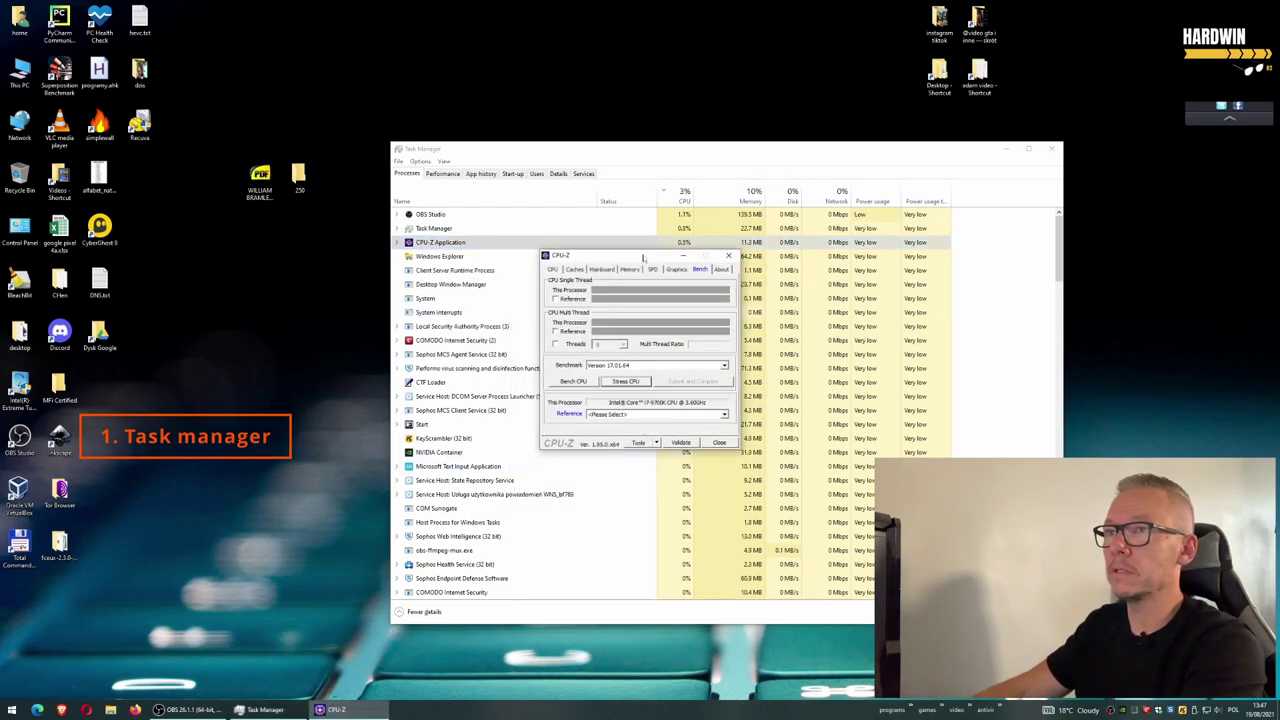
left_click_drag(643, 258, 293, 310)
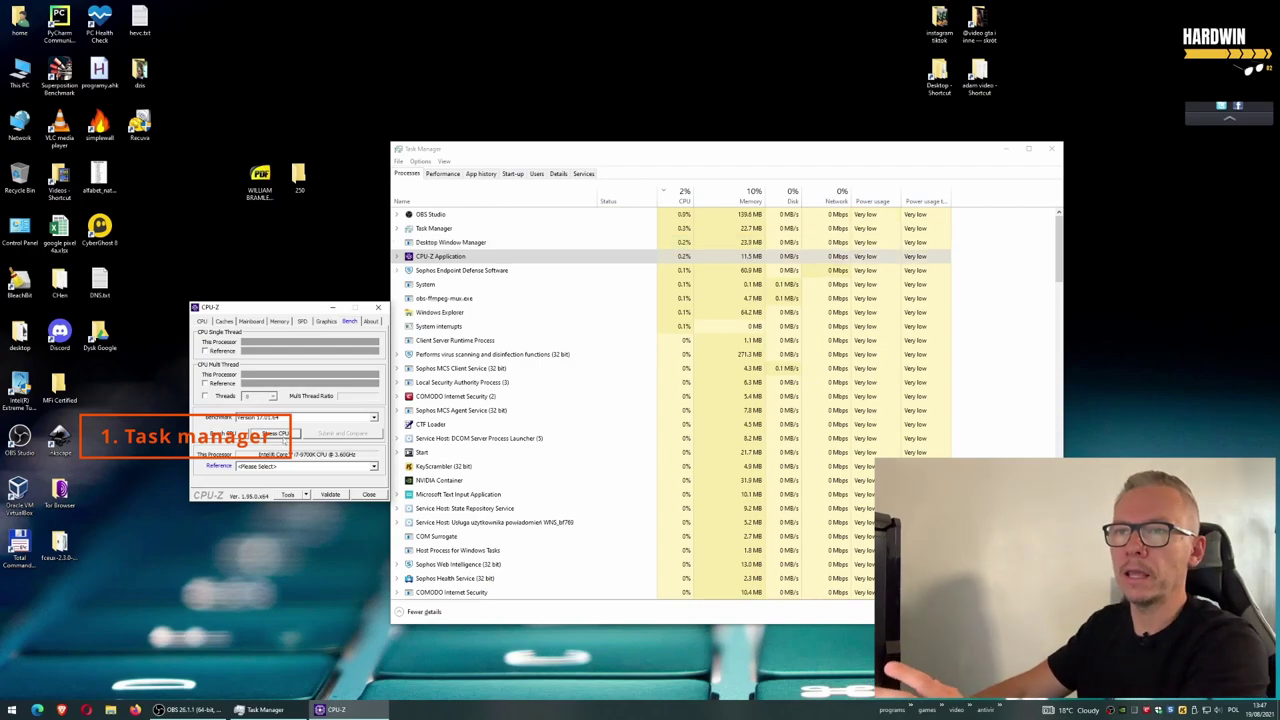
left_click(285, 432)
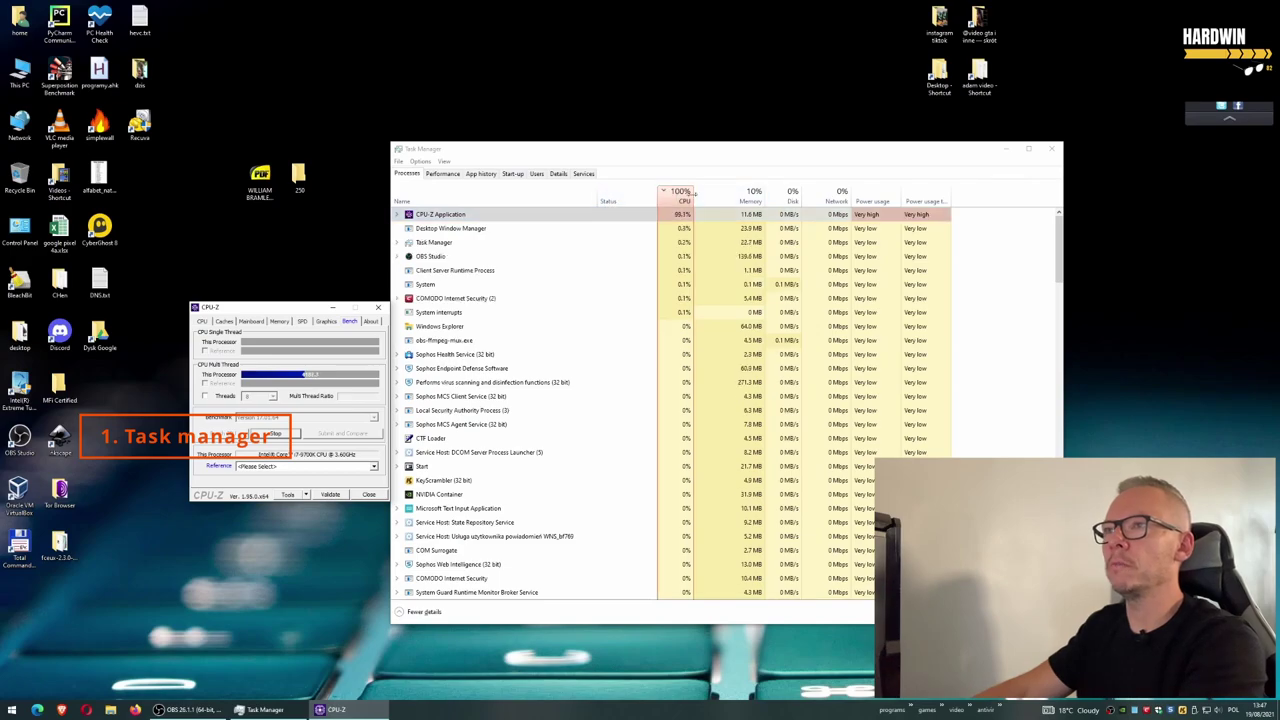
left_click(464, 216)
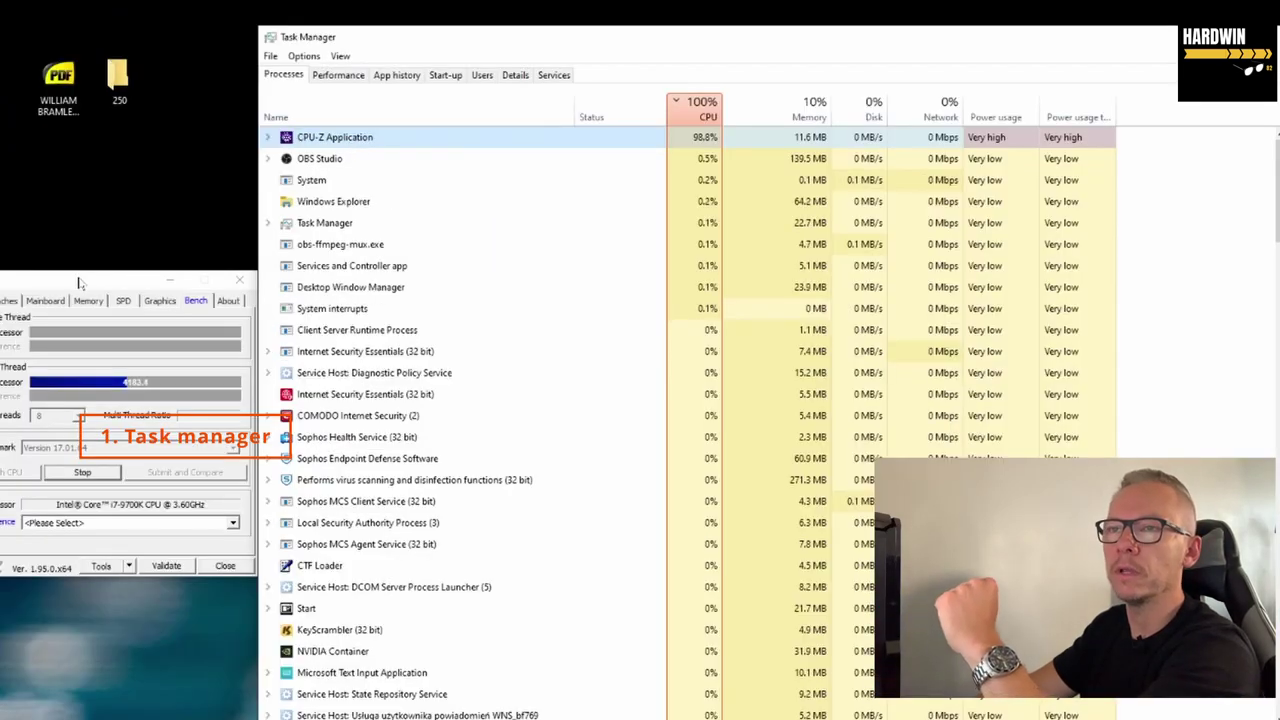
left_click_drag(228, 267, 230, 270)
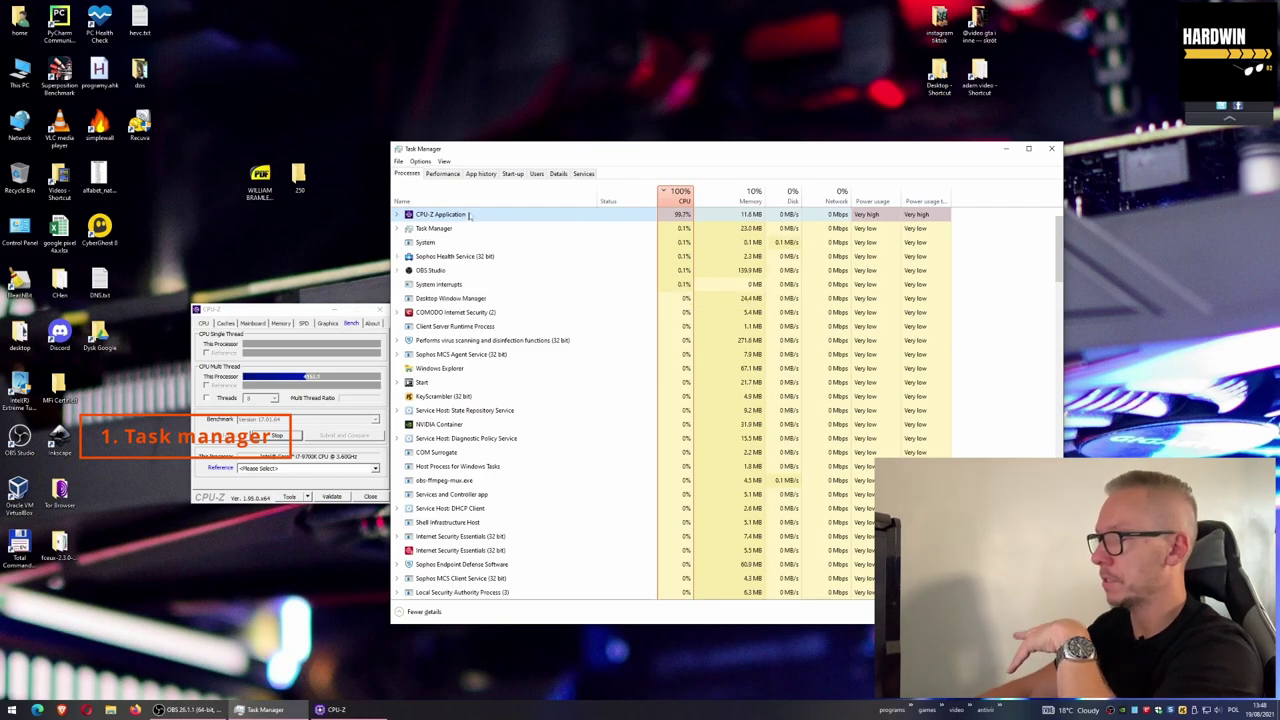
Search online for the CPU-Z Application process from Task Manager and switch to the results in Firefox
right_click(470, 215)
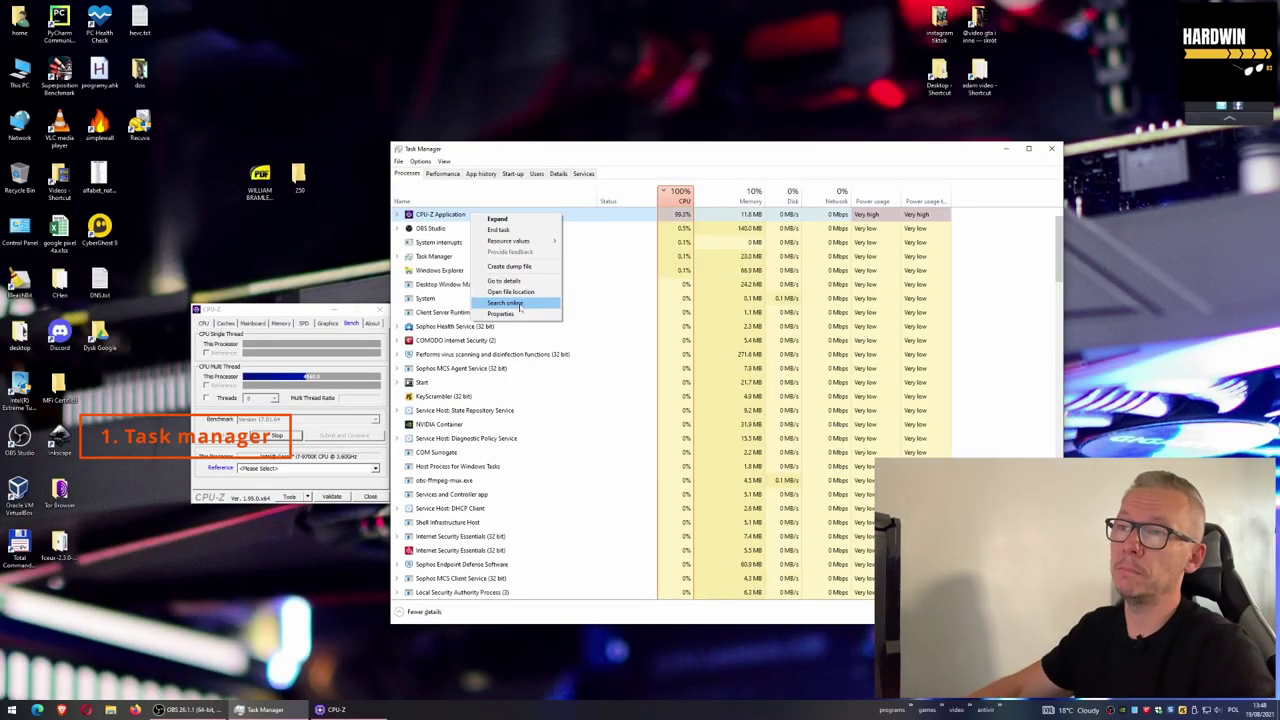
left_click(519, 304)
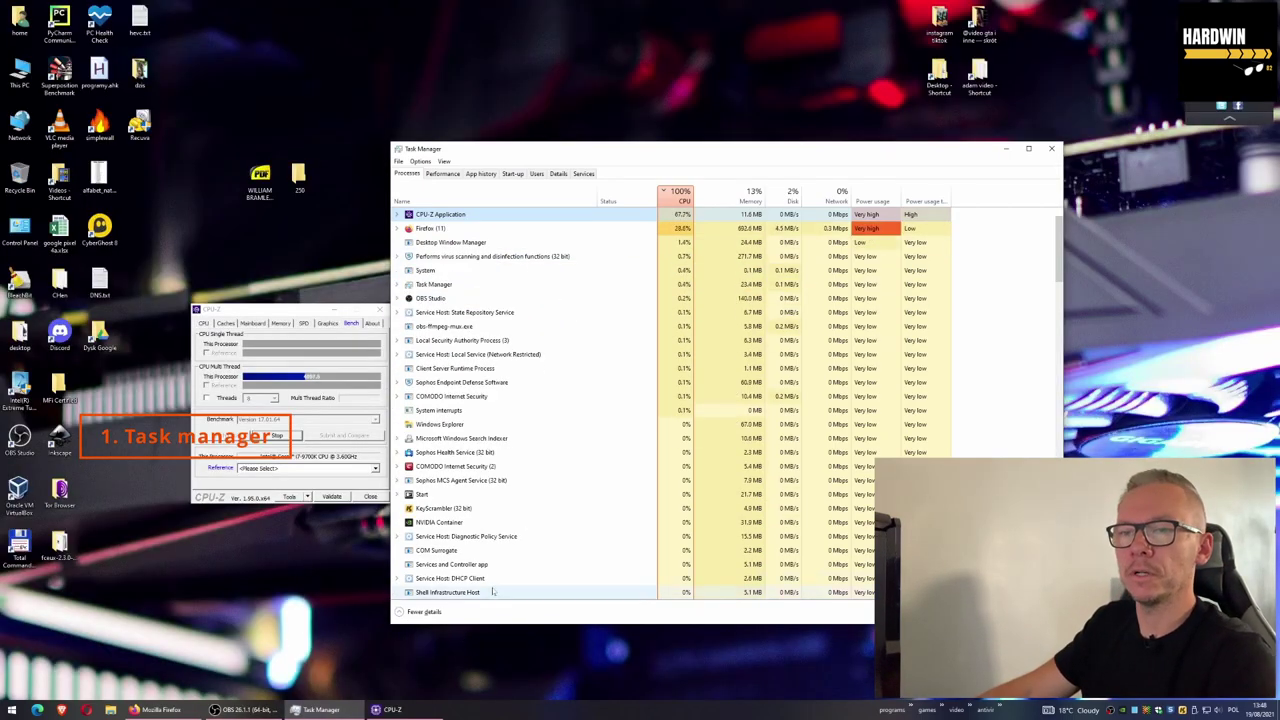
left_click(190, 711)
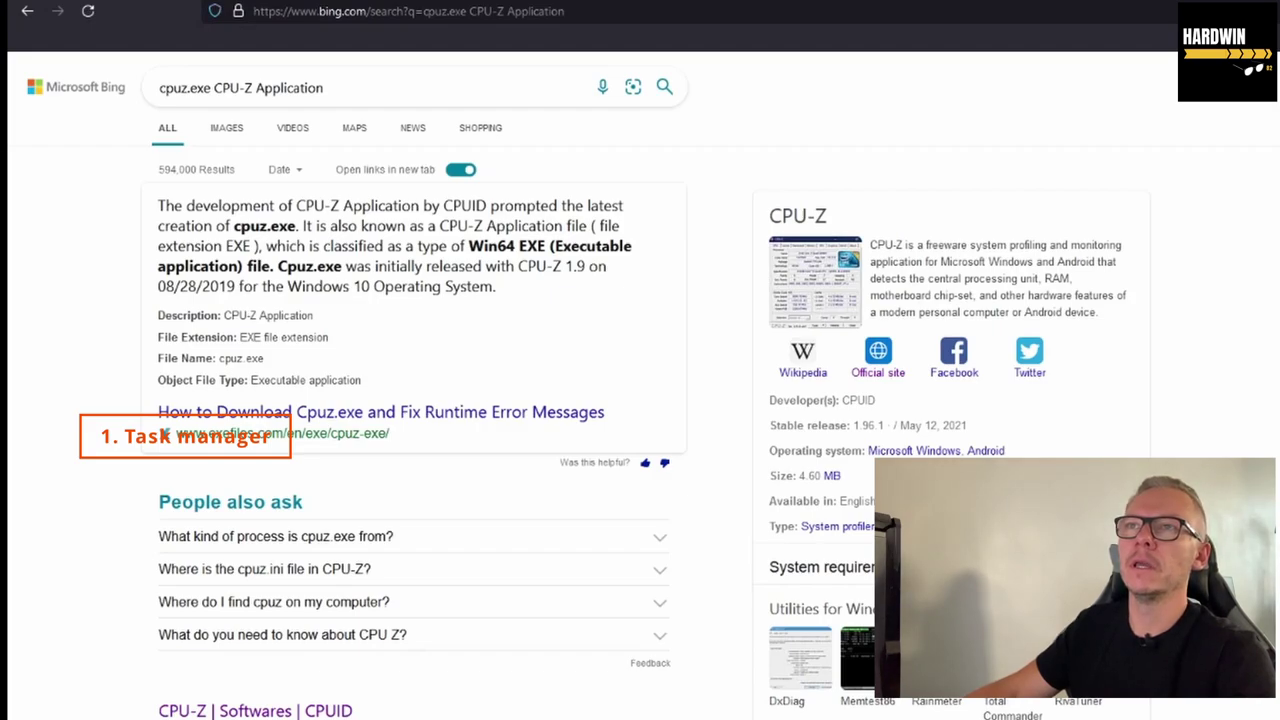
Read the cpuz.exe description, expand "What kind of process is cpuz.exe from?", and close the search results page
left_click_drag(295, 205, 376, 226)
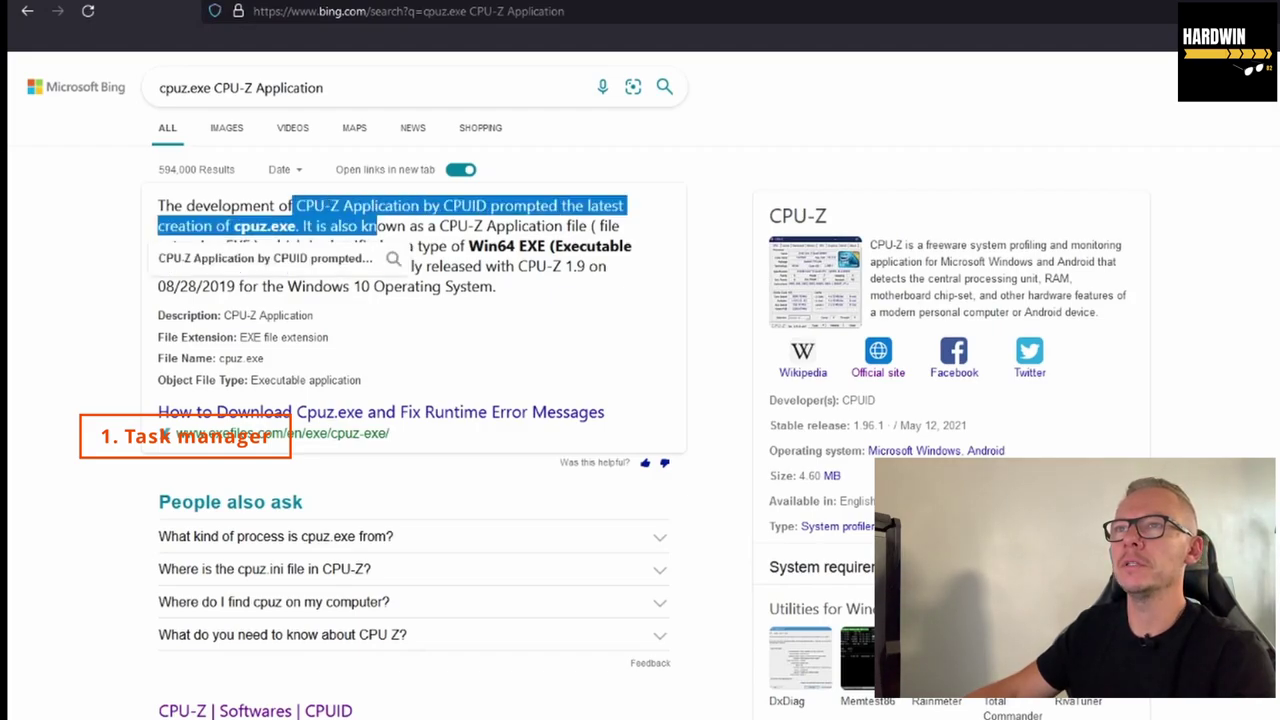
key("Escape")
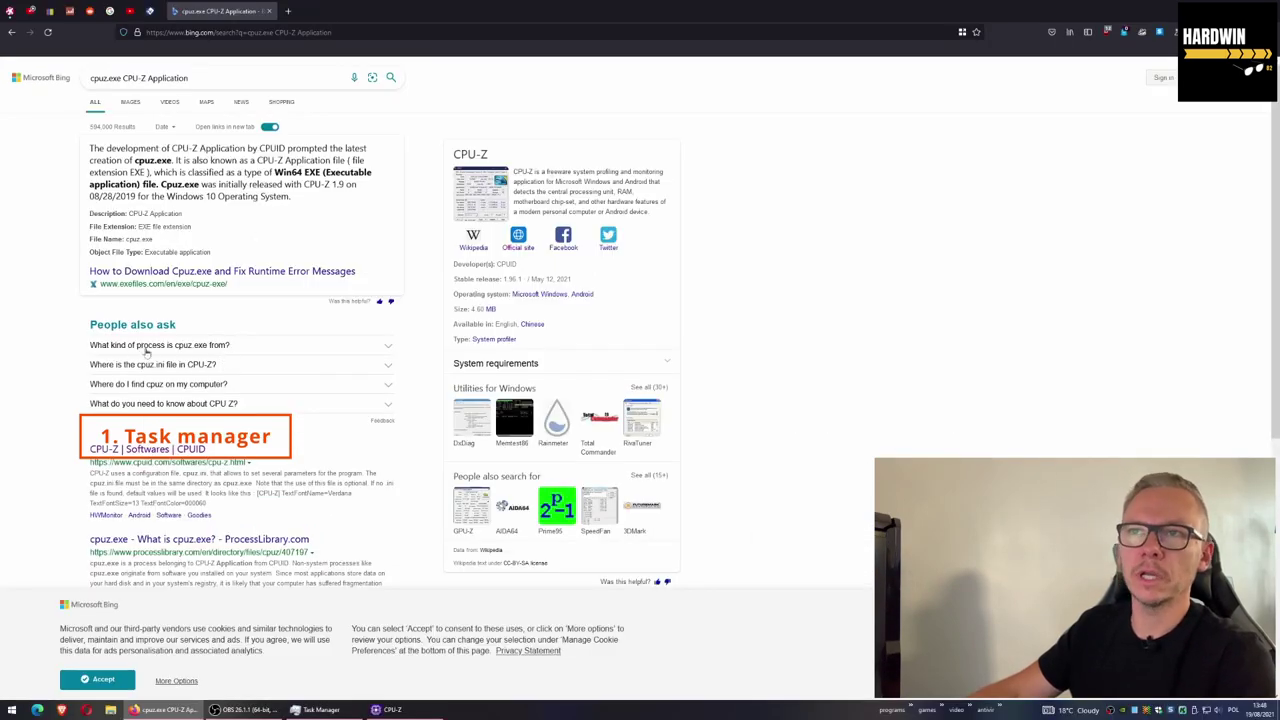
left_click(213, 346)
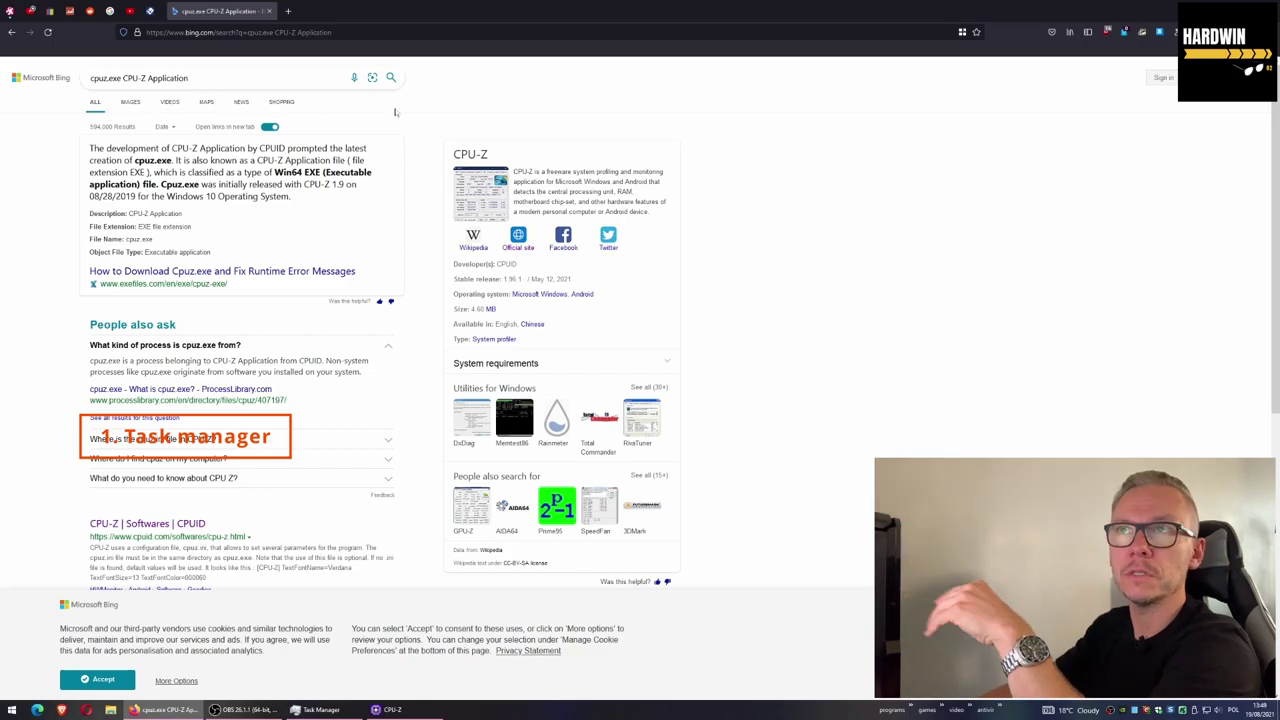
key("ctrl+w")
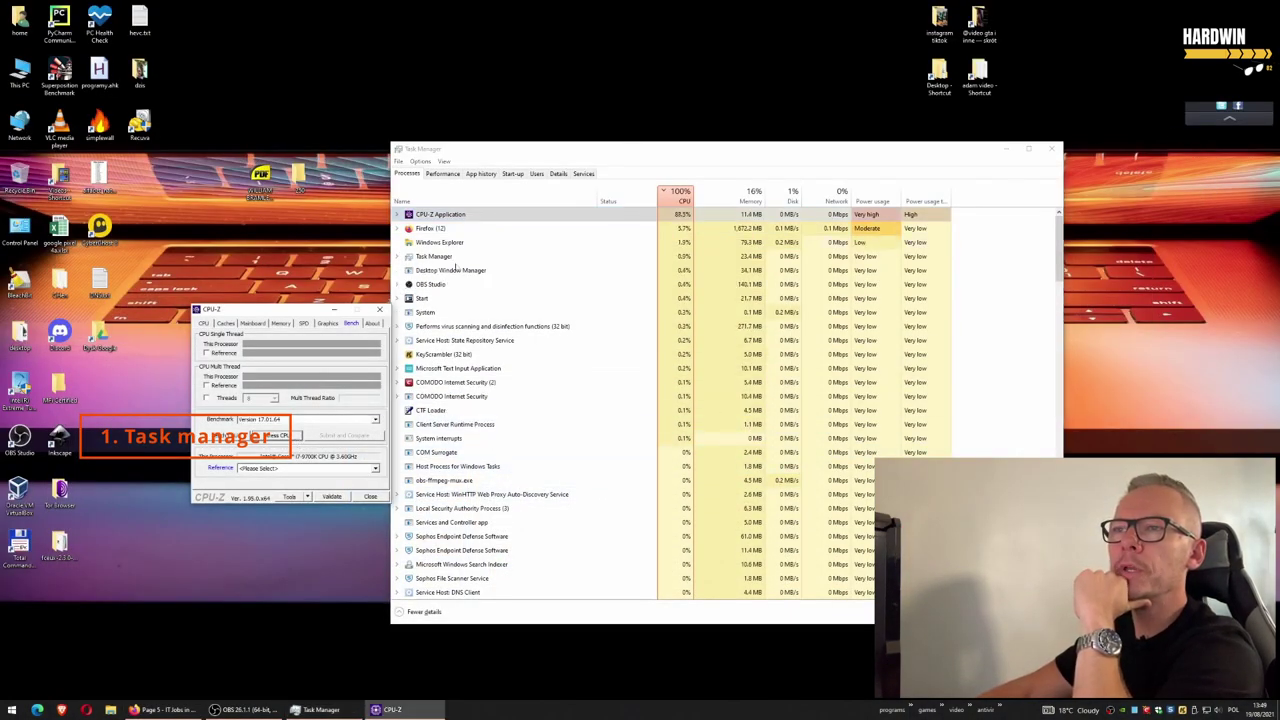
Sort the Task Manager processes by memory usage and end the Firefox task
left_click_drag(588, 156, 588, 163)
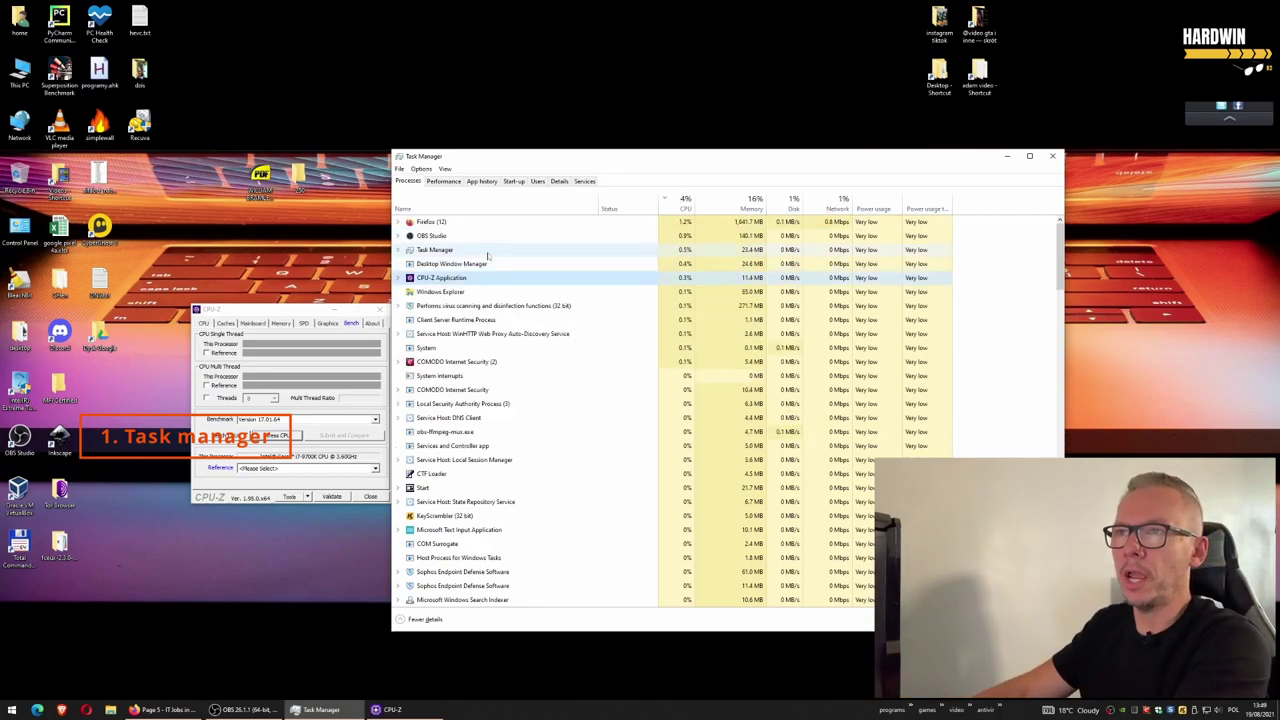
right_click(445, 223)
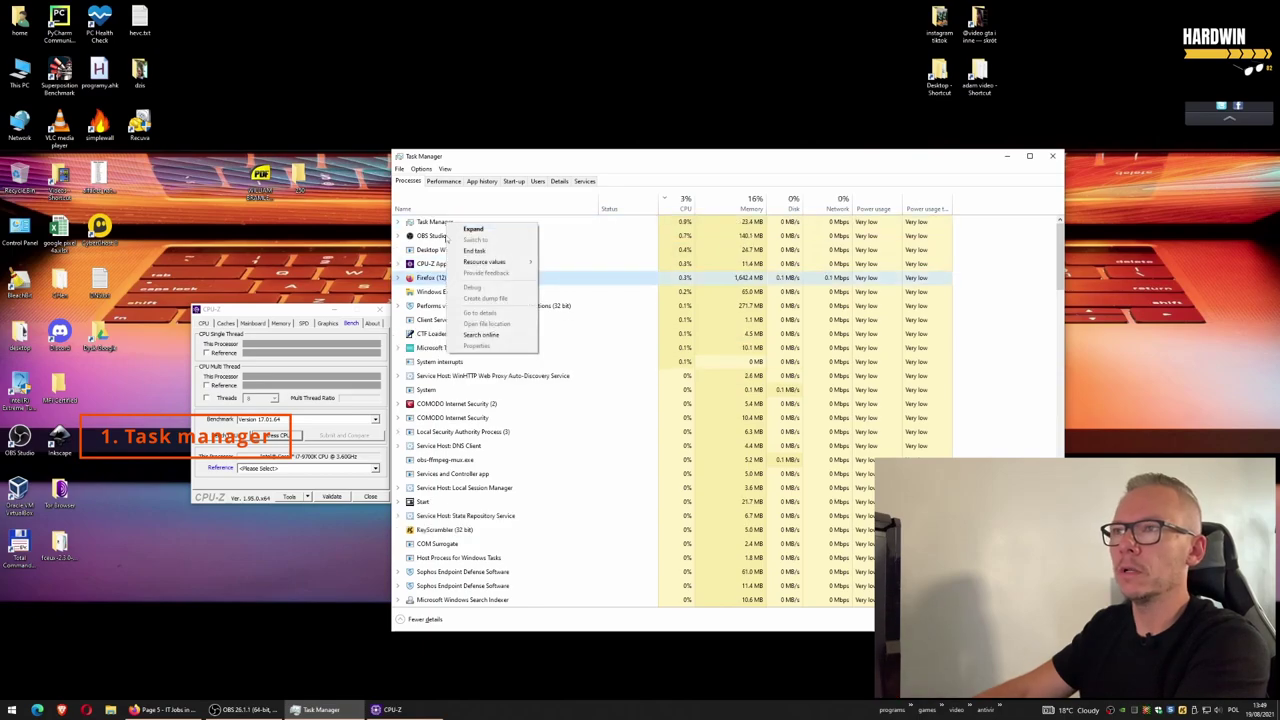
left_click(703, 210)
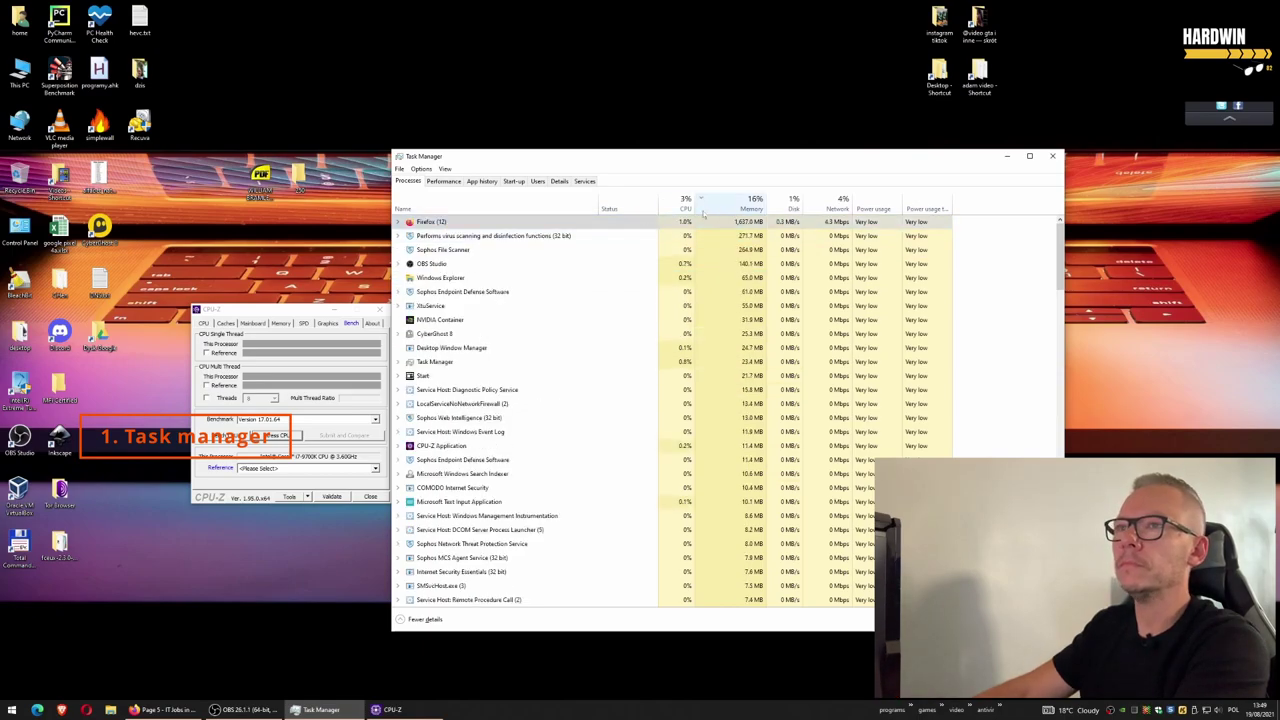
right_click(455, 224)
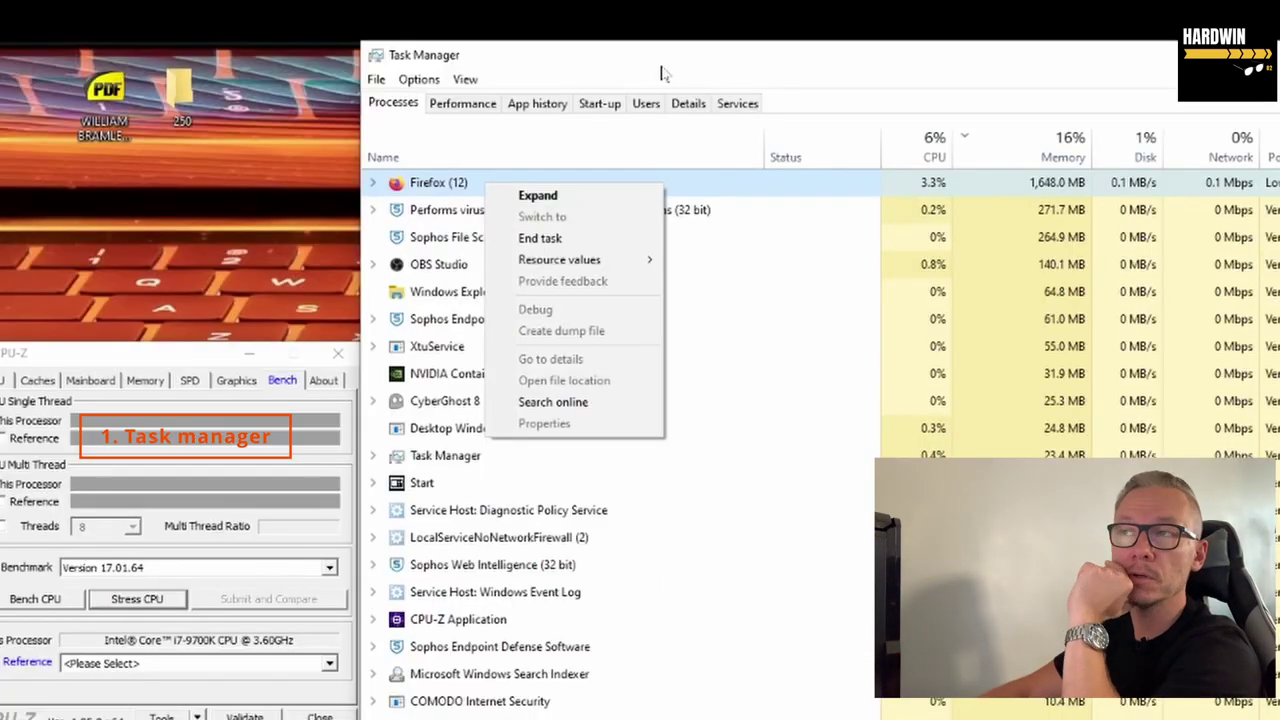
left_click(568, 238)
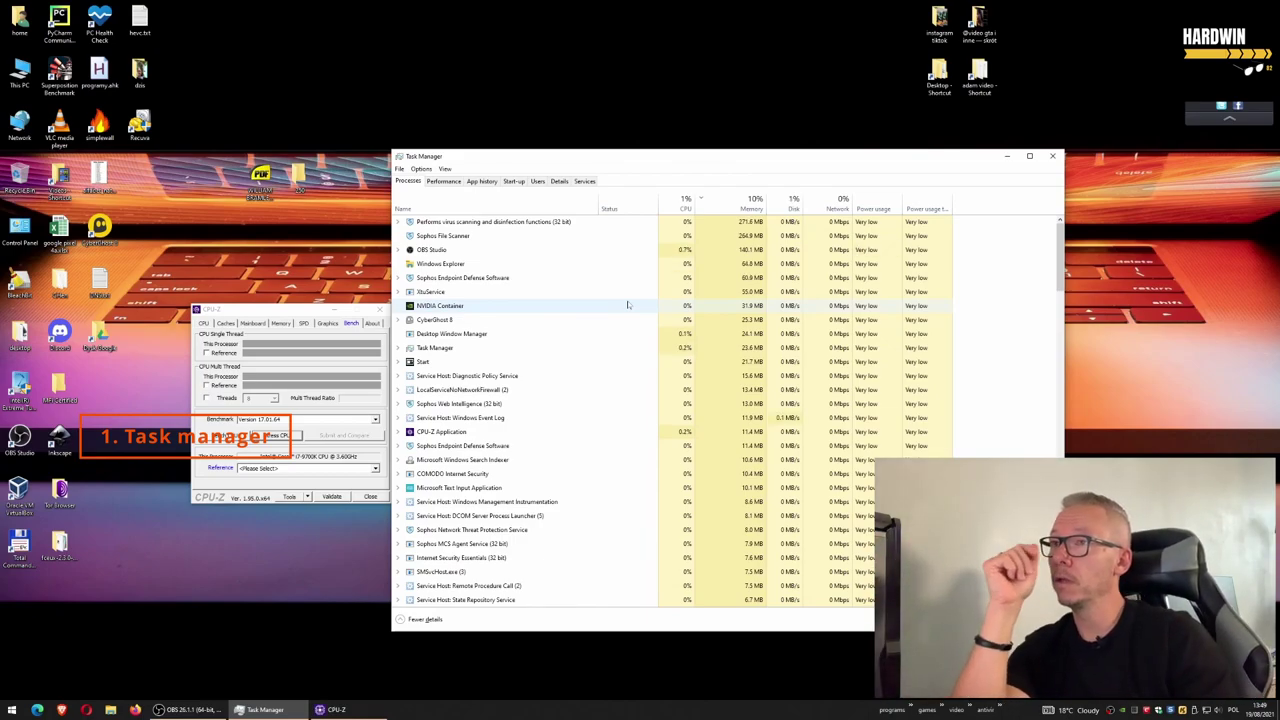
Sort the Task Manager processes by disk usage
left_click(766, 201)
left_click(789, 205)
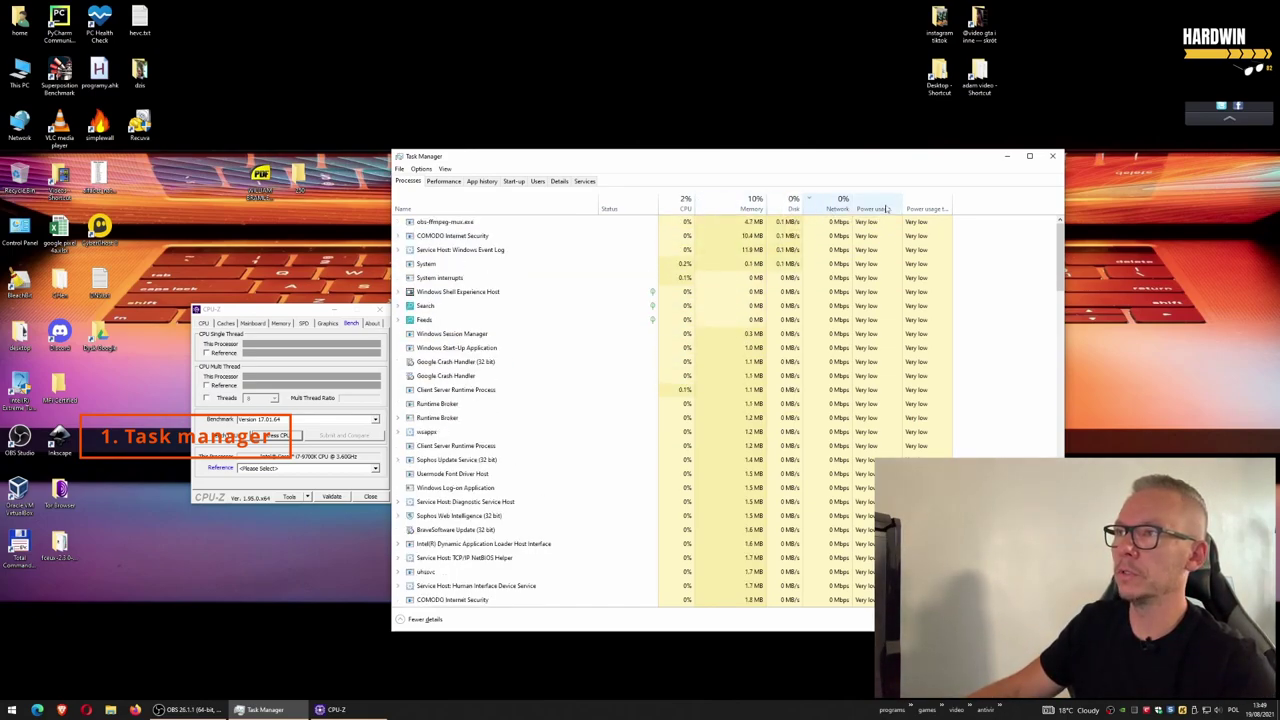
left_click(790, 203)
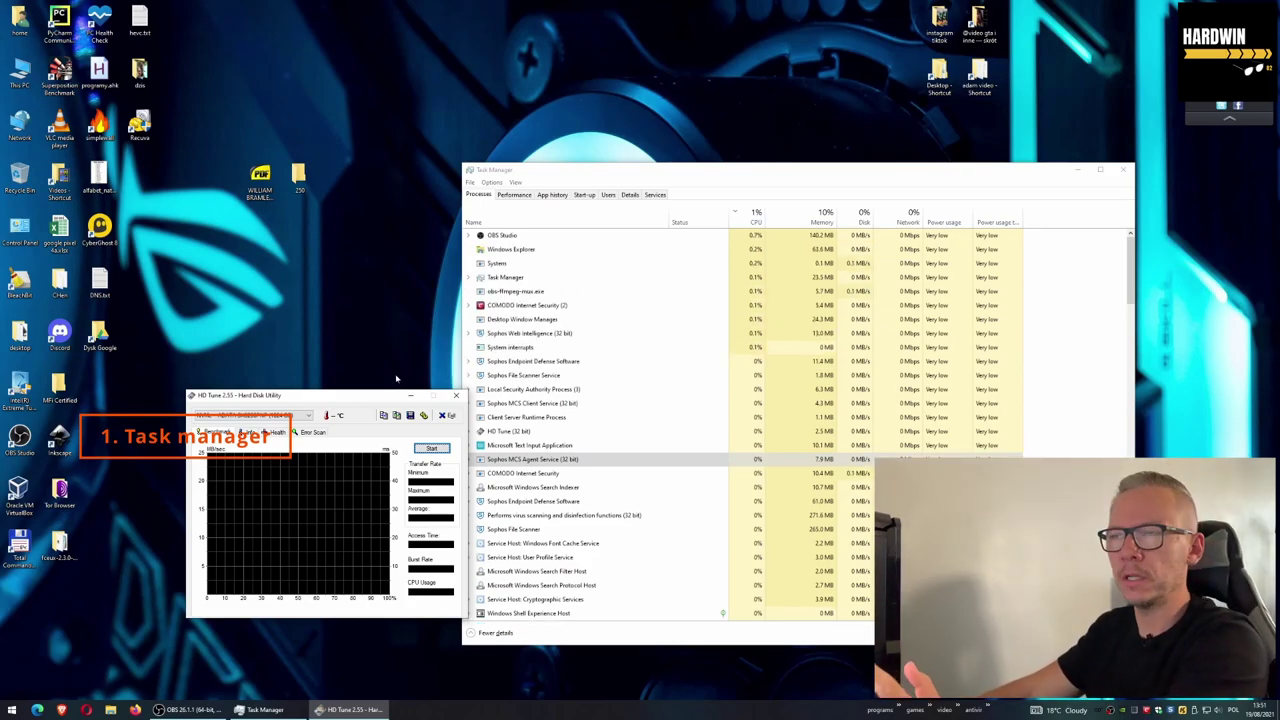
Start the HD Tune disk benchmark and sort the Task Manager processes by disk usage
left_click_drag(636, 172, 640, 175)
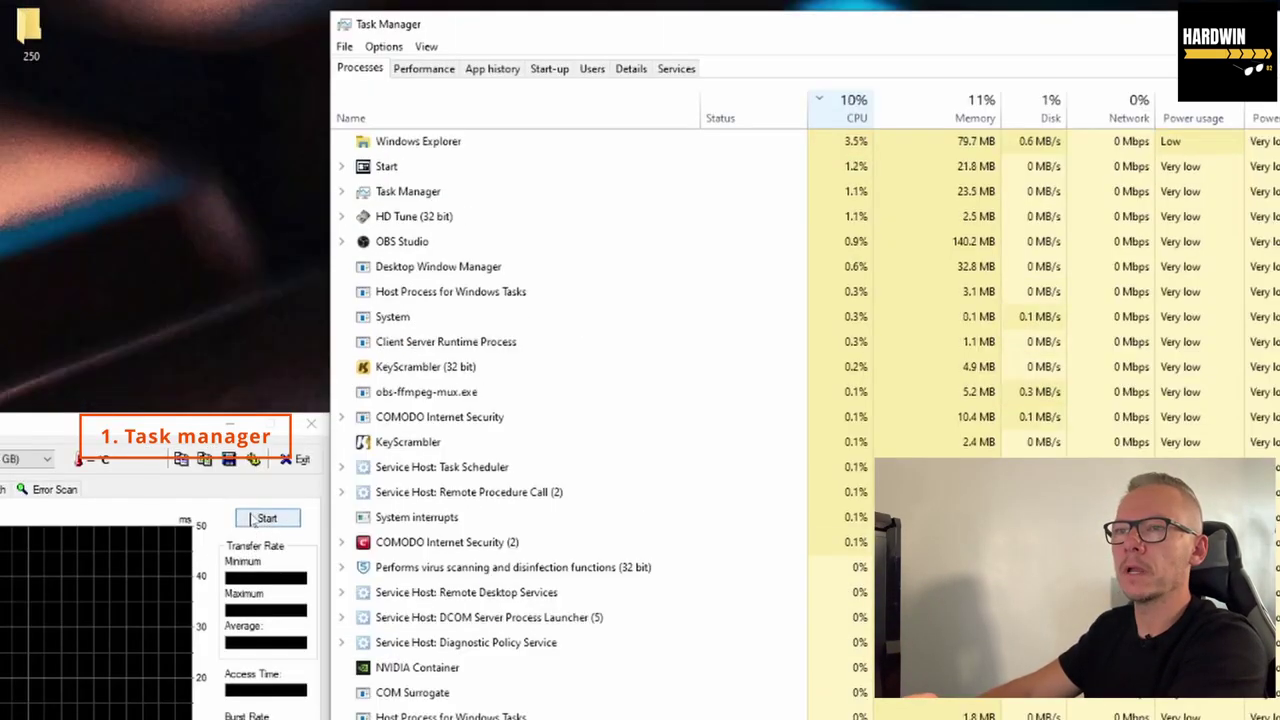
left_click(267, 519)
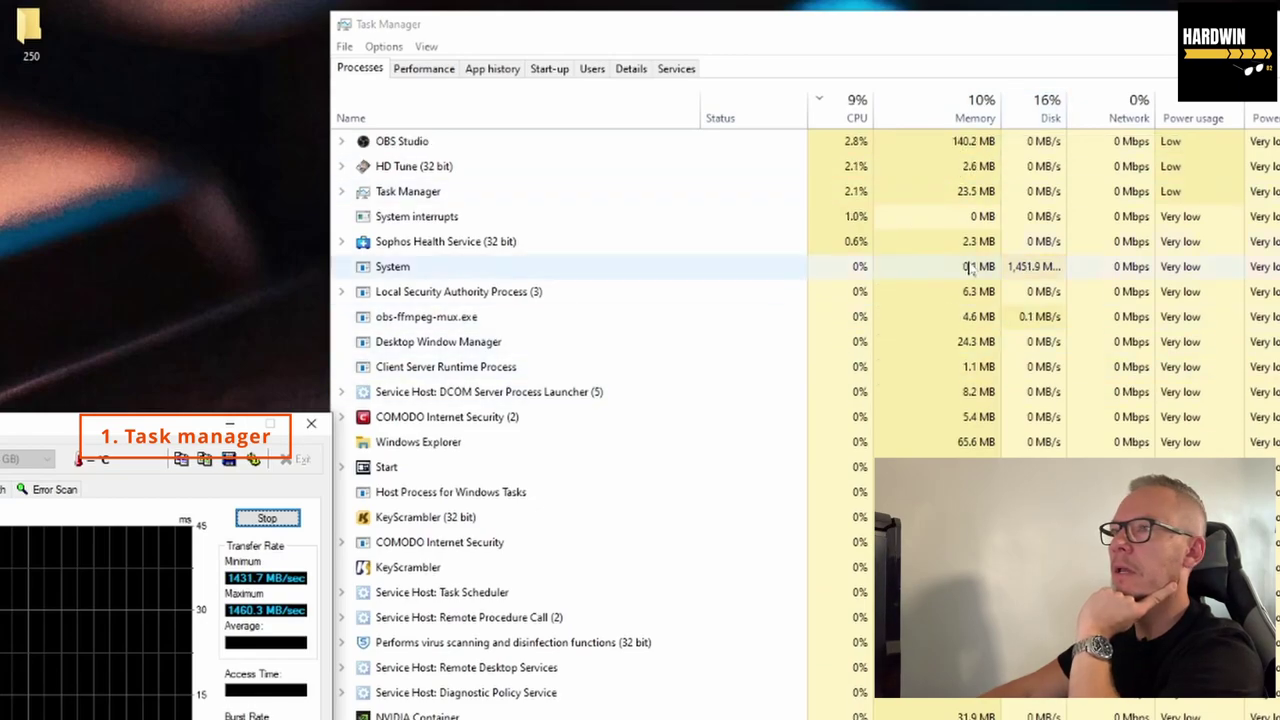
left_click(1028, 115)
left_click_drag(1070, 118, 1110, 120)
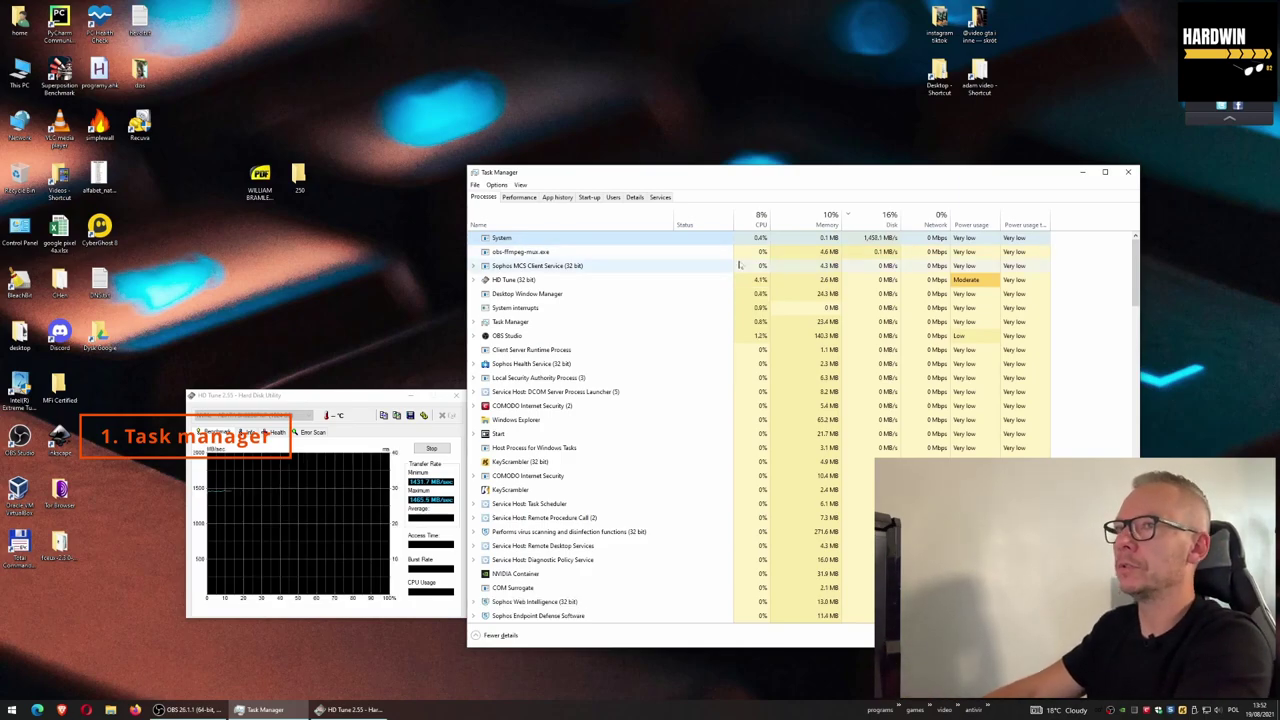
Select the System process in Task Manager and stop the HD Tune benchmark
right_click(543, 242)
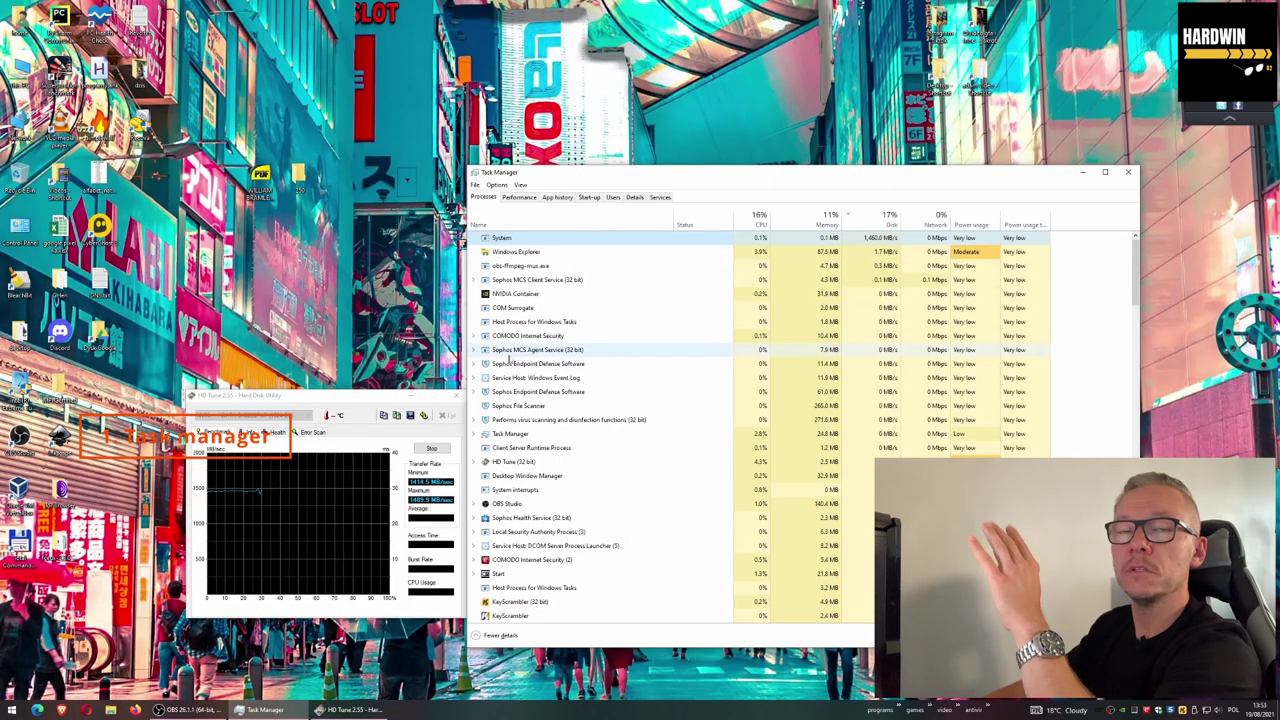
left_click(438, 420)
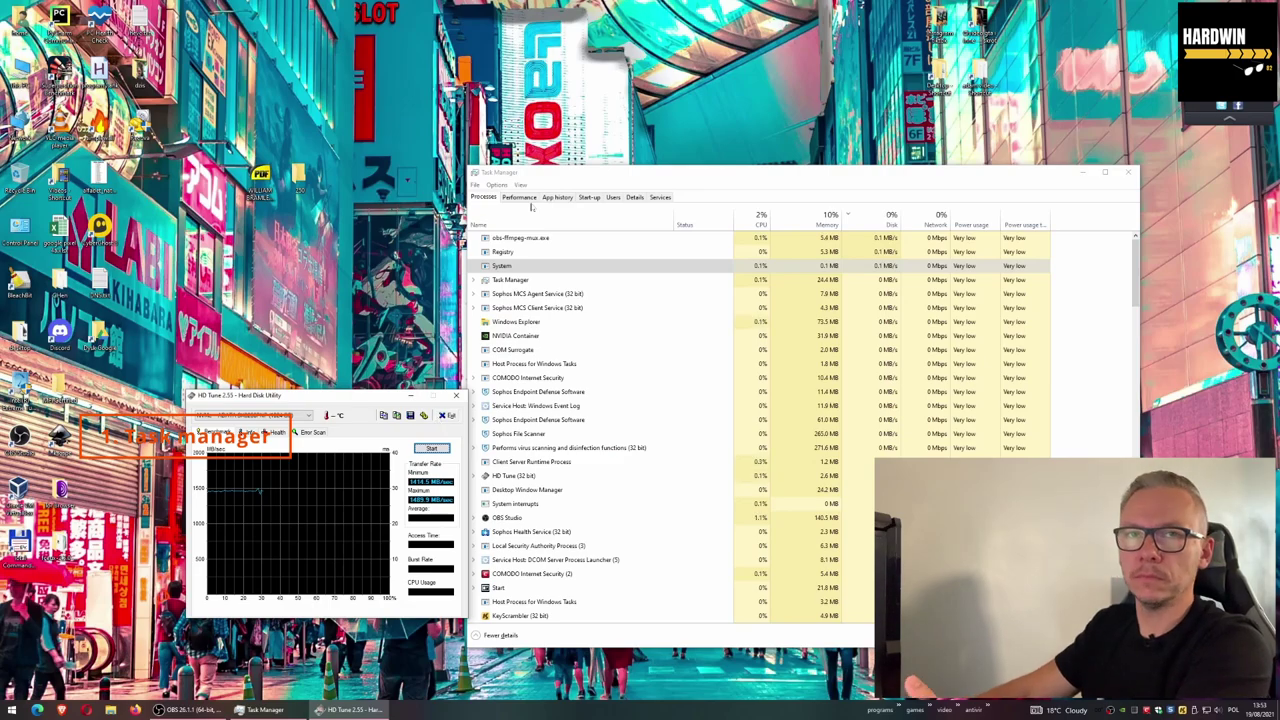
View Task Manager's performance graphs for the VirtualBox Ethernet adapter, Disk 3, Disk 2, Disk 0 and the CPU
mouse_move(790, 172)
left_mouse_down()
mouse_move(765, 170)
mouse_move(798, 165)
left_mouse_up()
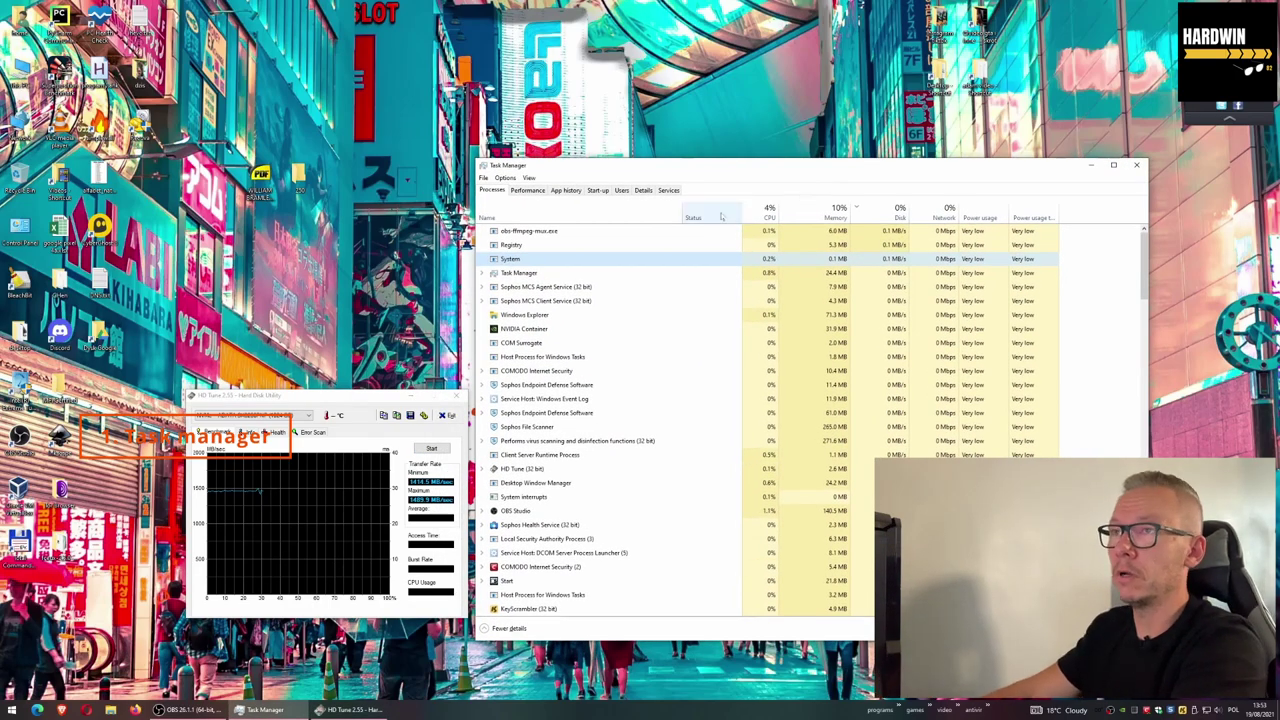
left_click_drag(650, 168, 663, 186)
left_click(538, 199)
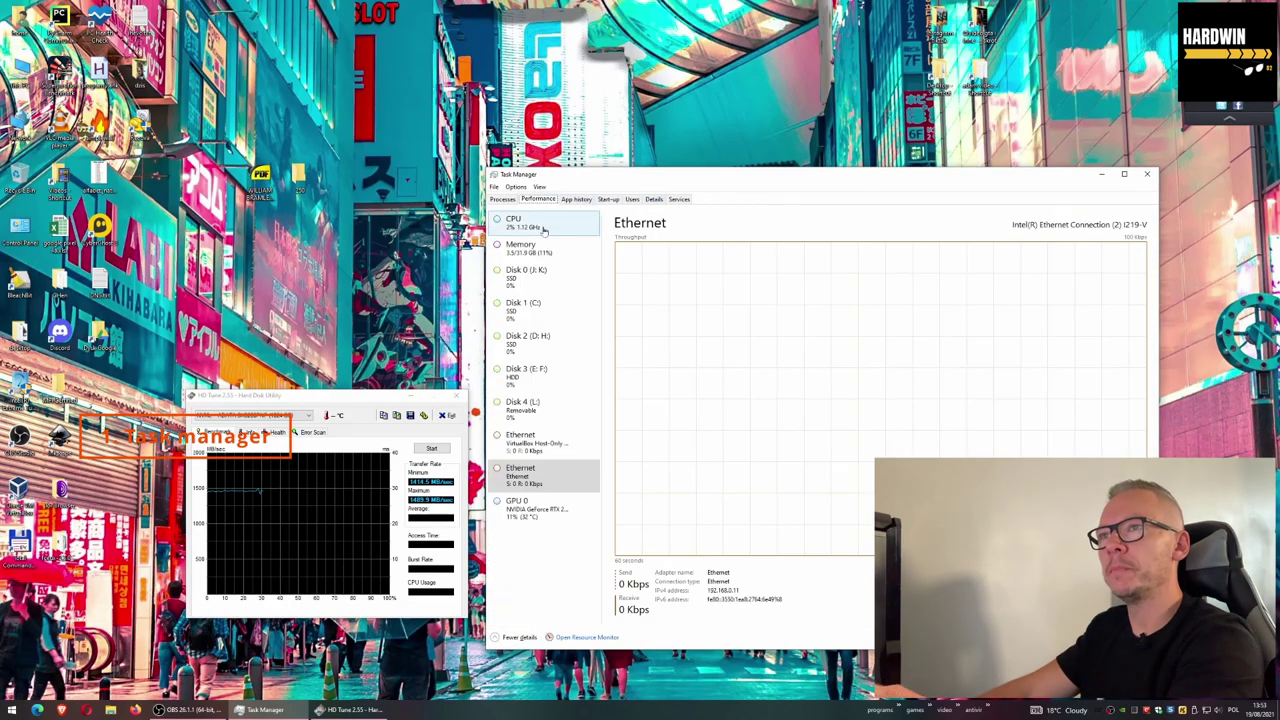
left_click(545, 440)
left_click(540, 375)
left_click(540, 340)
left_click(540, 275)
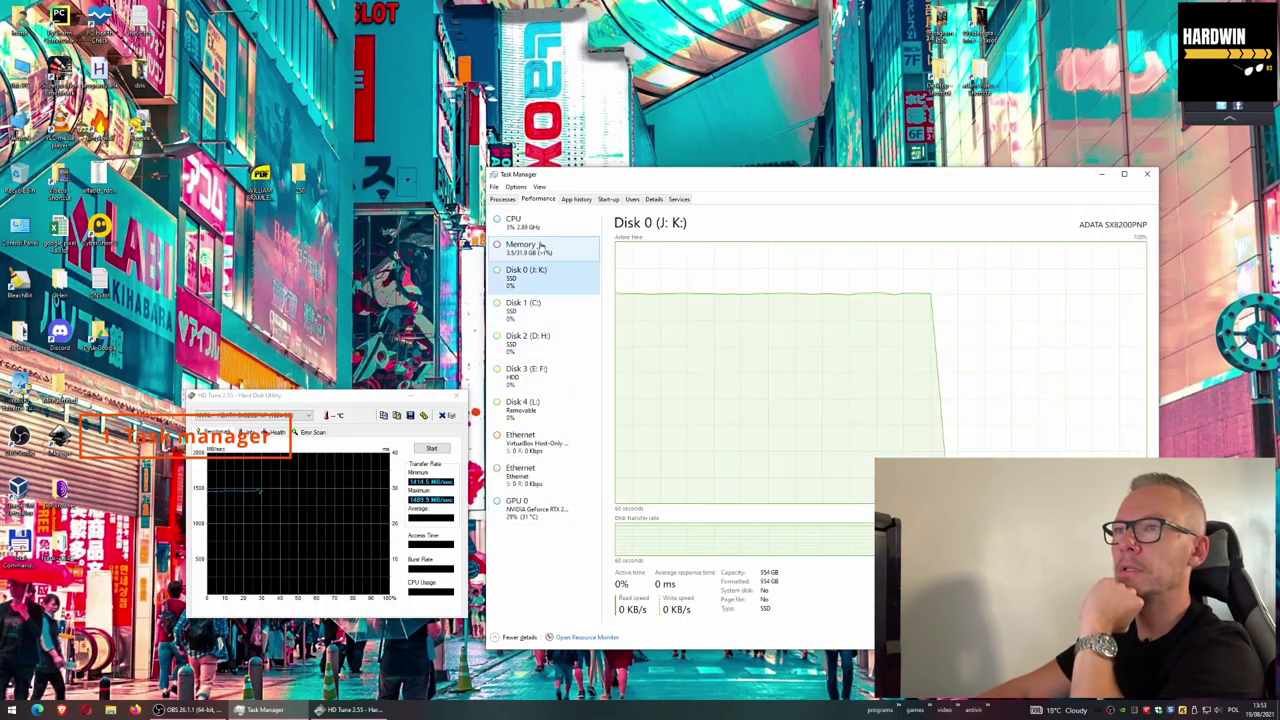
left_click(515, 221)
left_click_drag(701, 178, 704, 173)
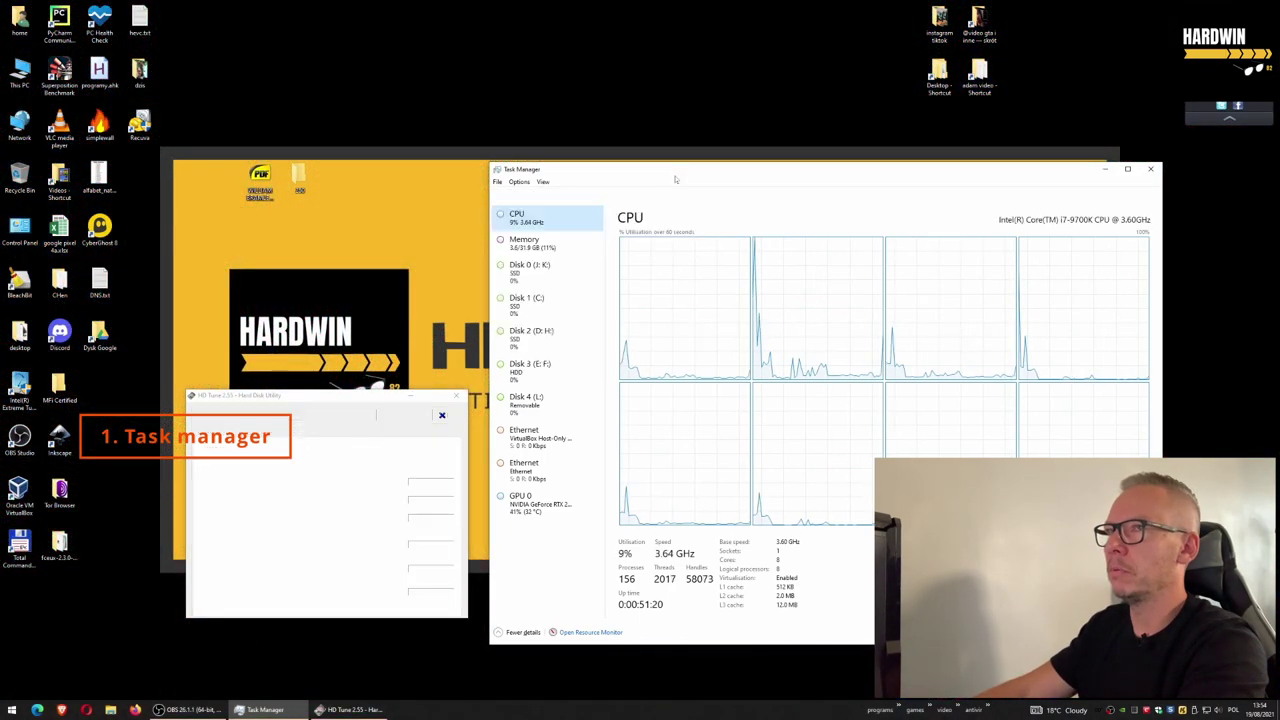
left_click_drag(671, 181, 676, 175)
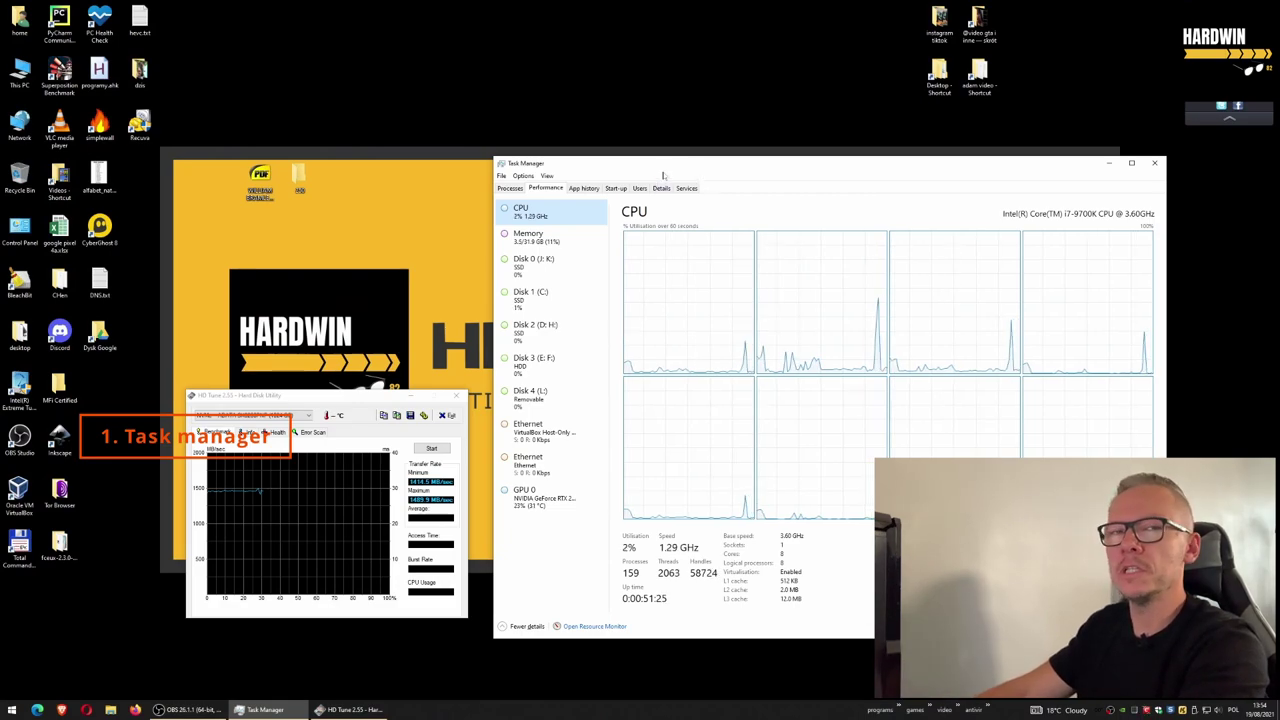
left_click_drag(692, 169, 691, 165)
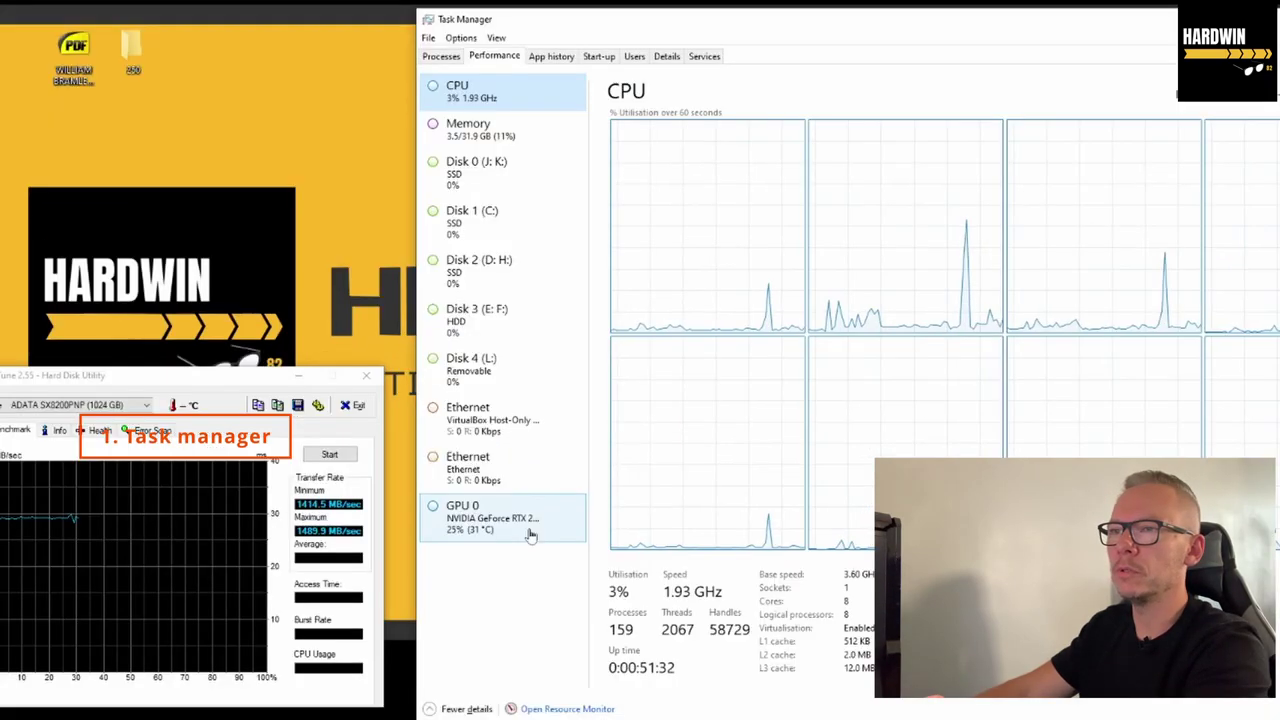
View the performance graphs of both Ethernet adapters and GPU 0
left_click(529, 436)
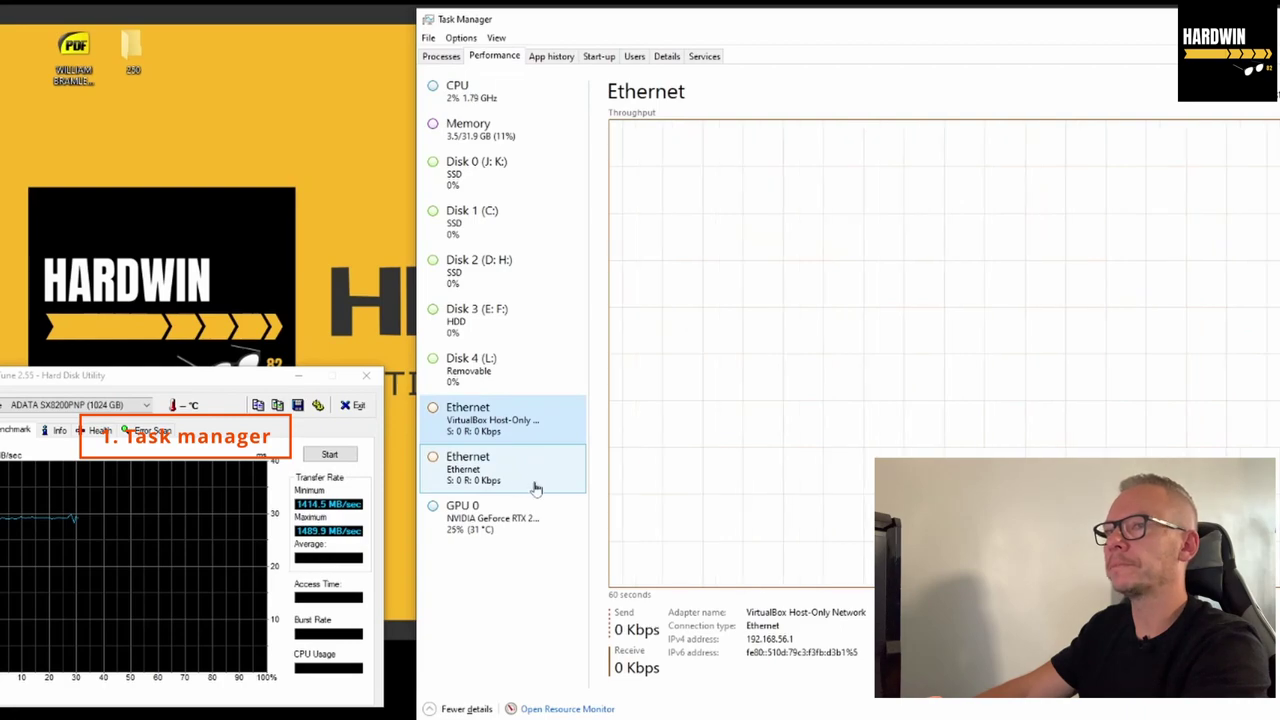
left_click(509, 478)
left_click_drag(873, 38, 866, 36)
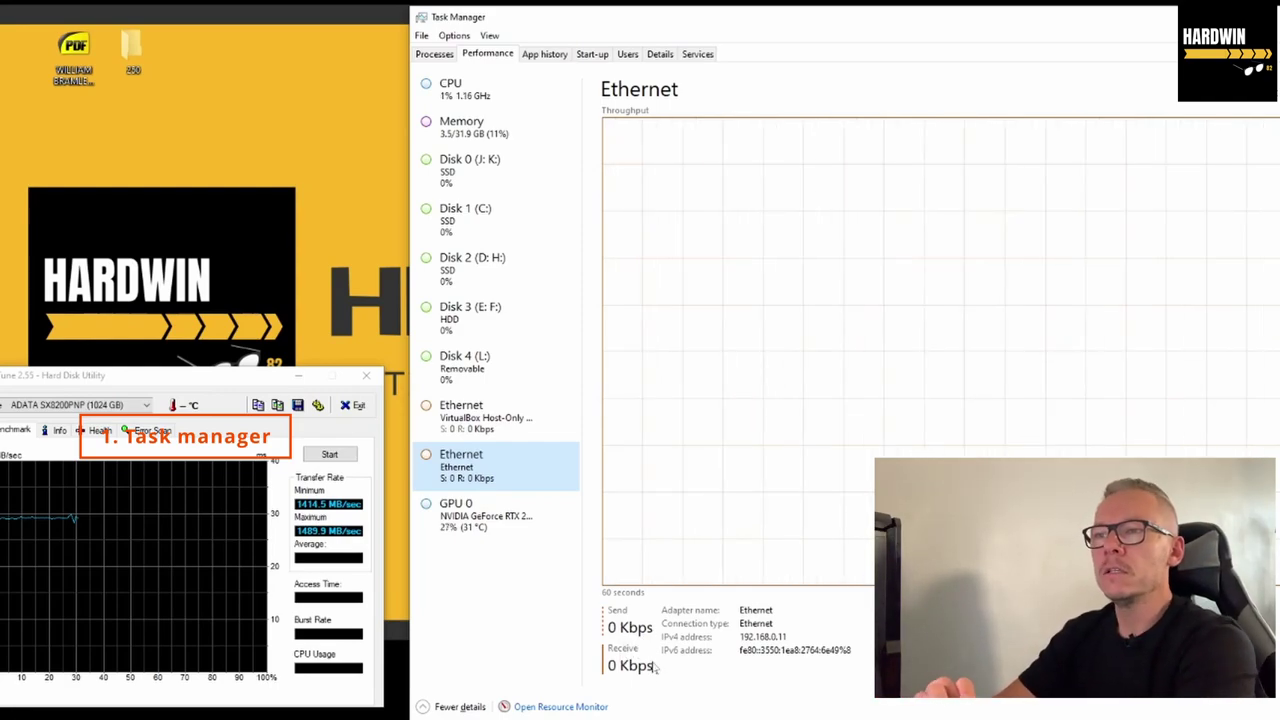
left_click(486, 528)
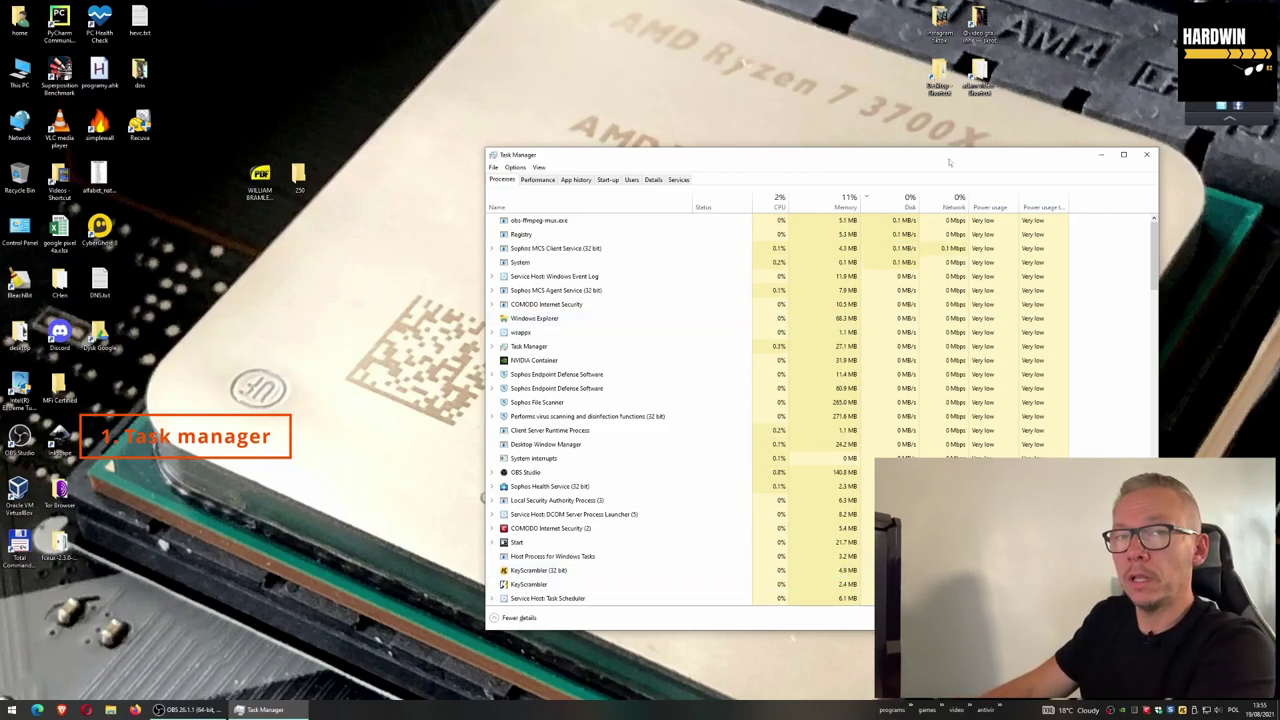
Launch Process Explorer and place its window in front of Task Manager
left_click_drag(950, 162, 962, 156)
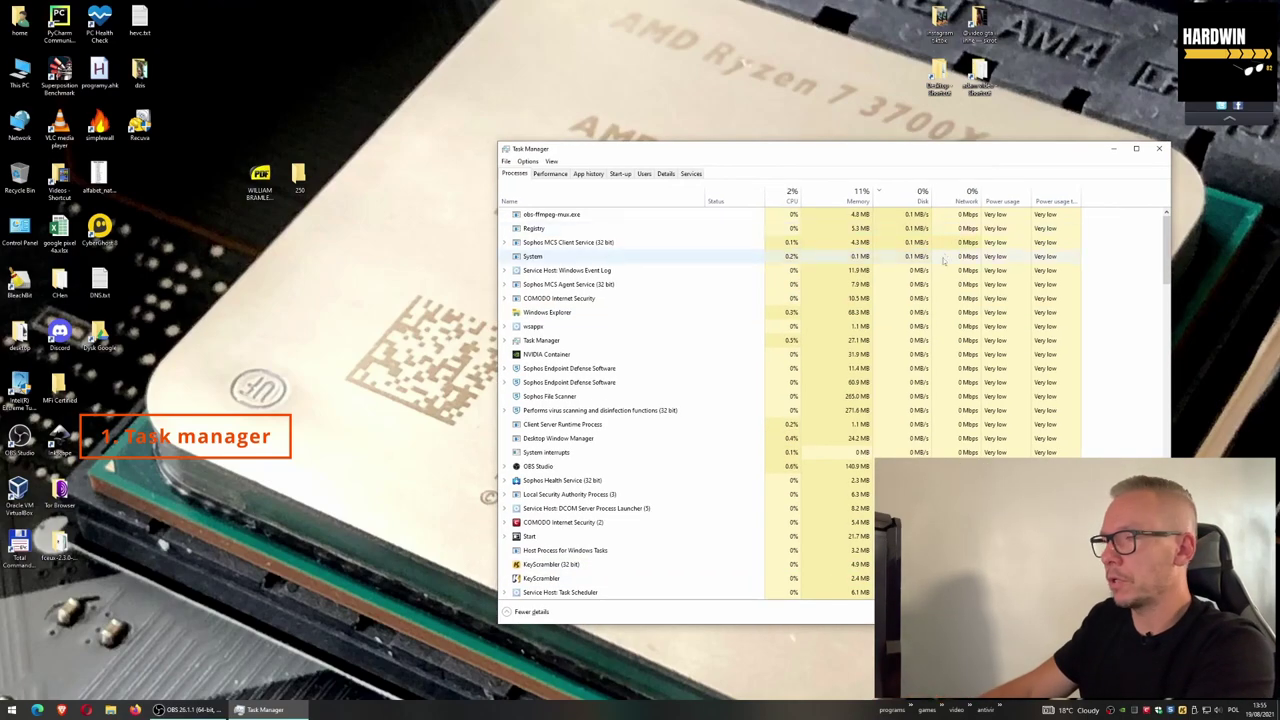
left_click(998, 710)
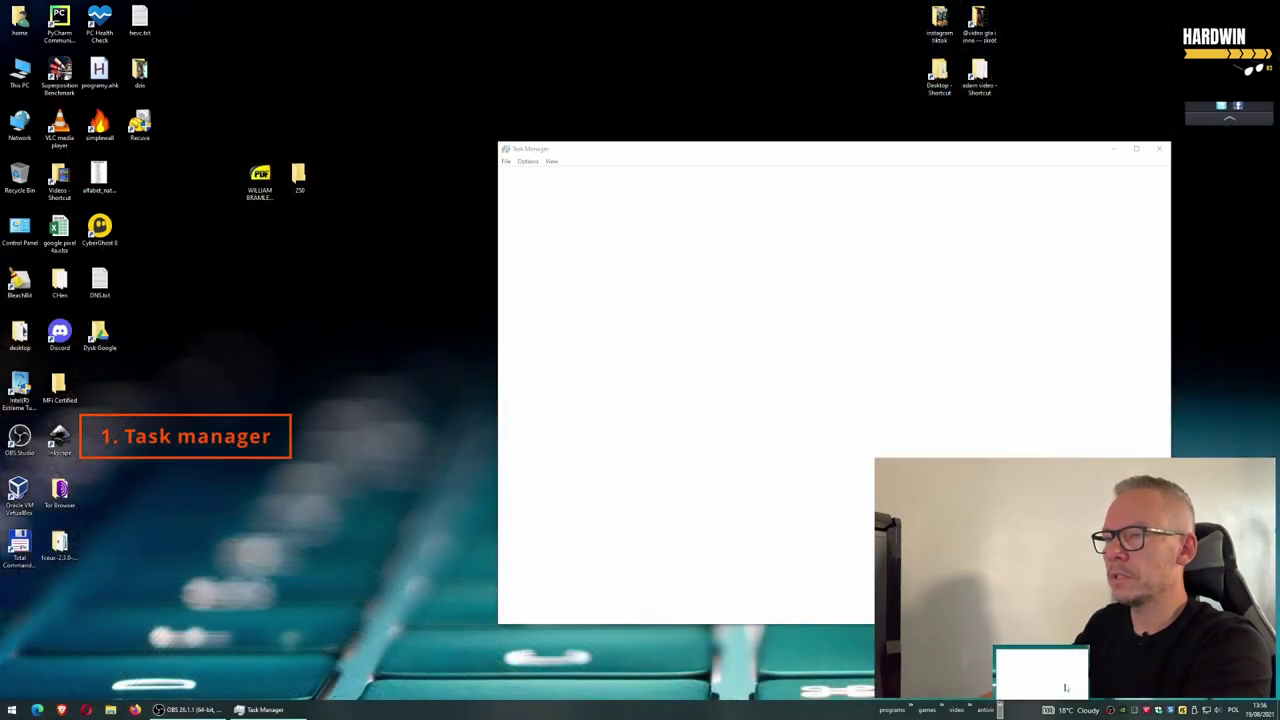
left_click(1065, 685)
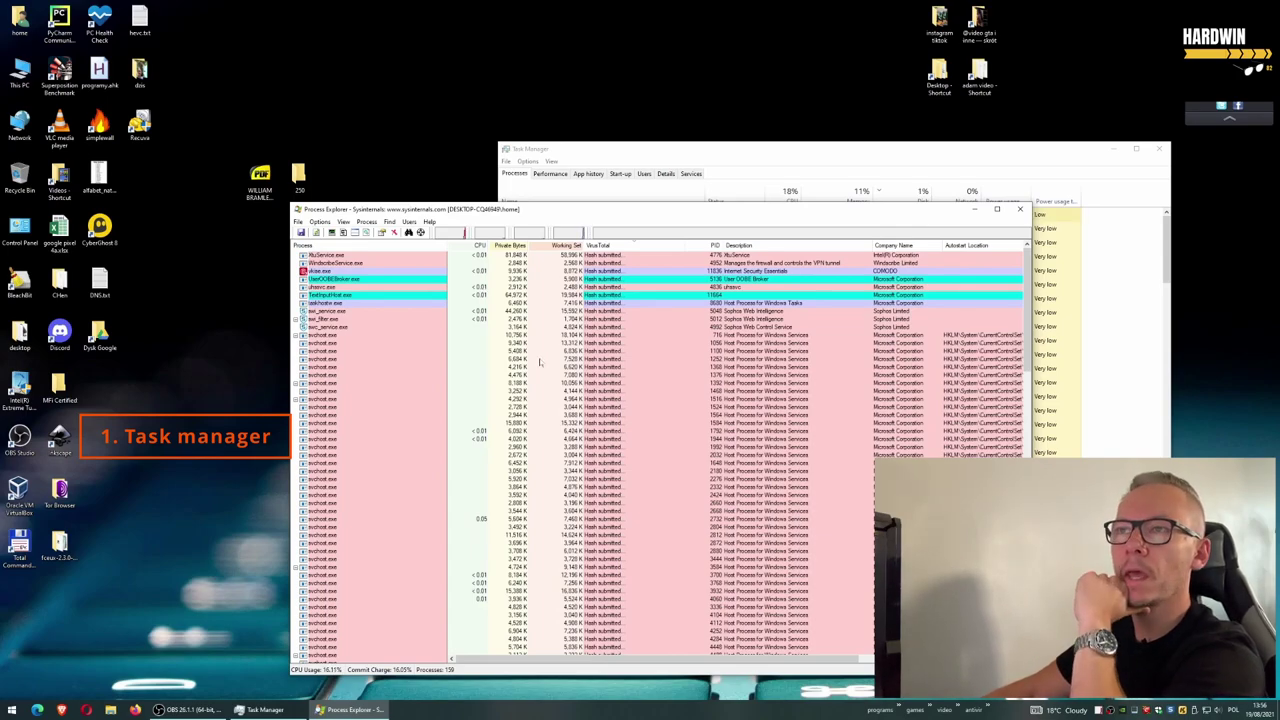
left_click_drag(620, 211, 590, 188)
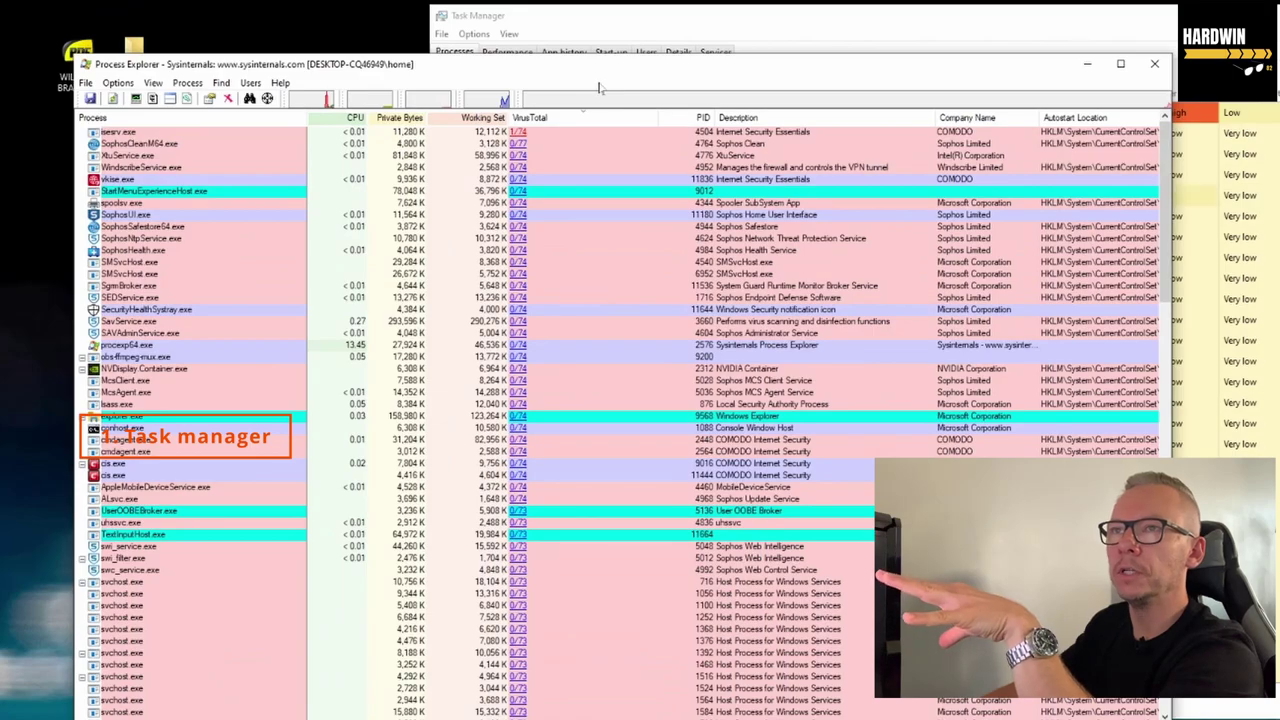
left_click_drag(625, 38, 705, 0)
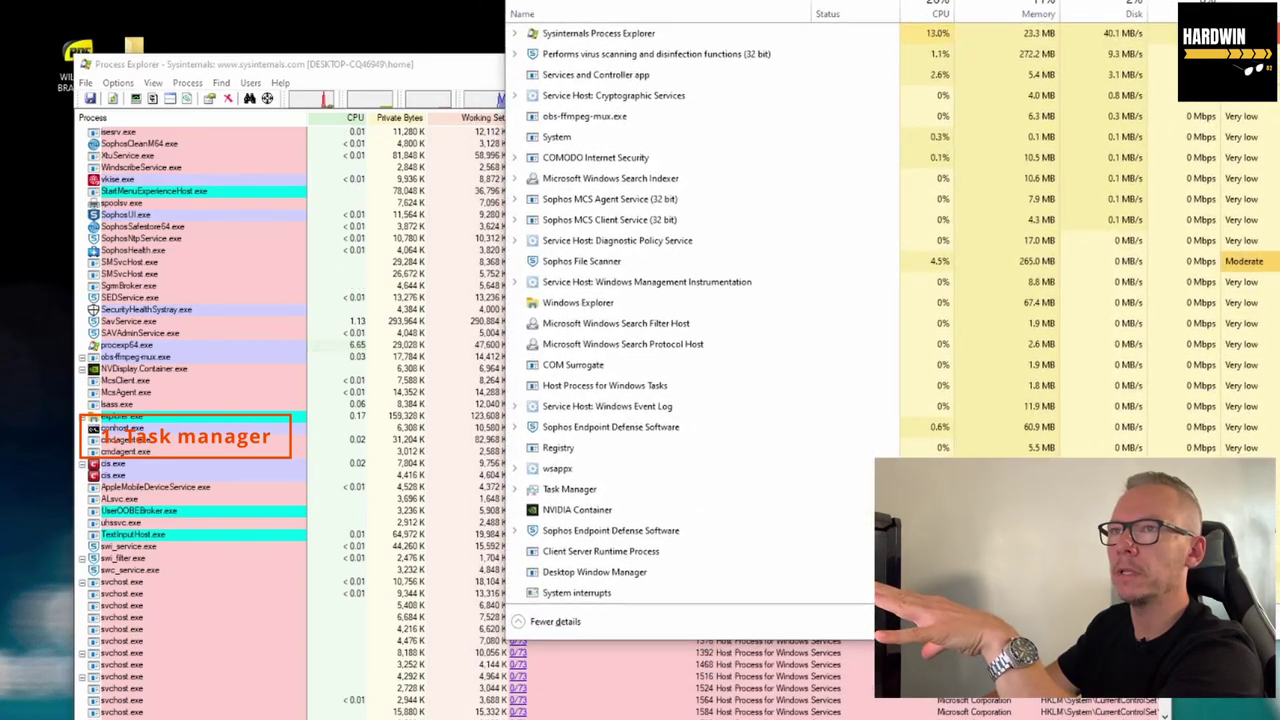
left_click(722, 100)
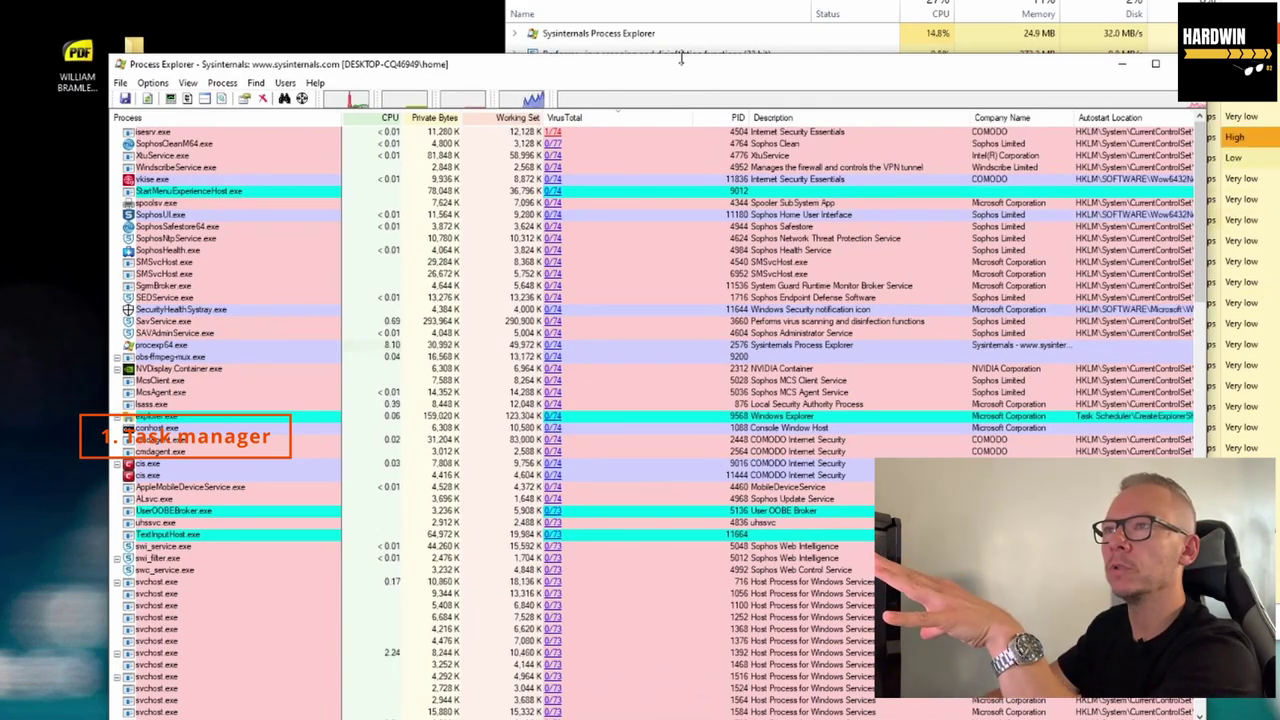
left_click_drag(700, 64, 700, 10)
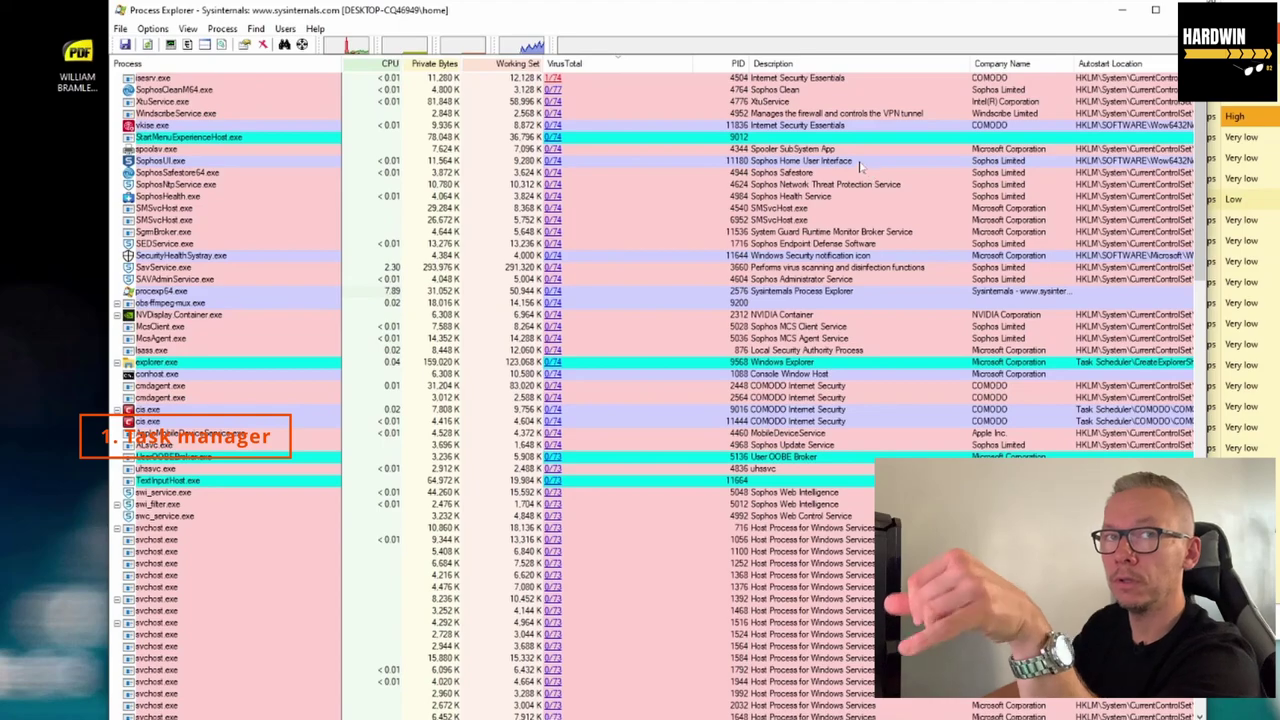
Examine Process Explorer's VirusTotal.com options, Check VirusTotal.com and Submit Unknown Executables, and leave them as they are
left_click(152, 29)
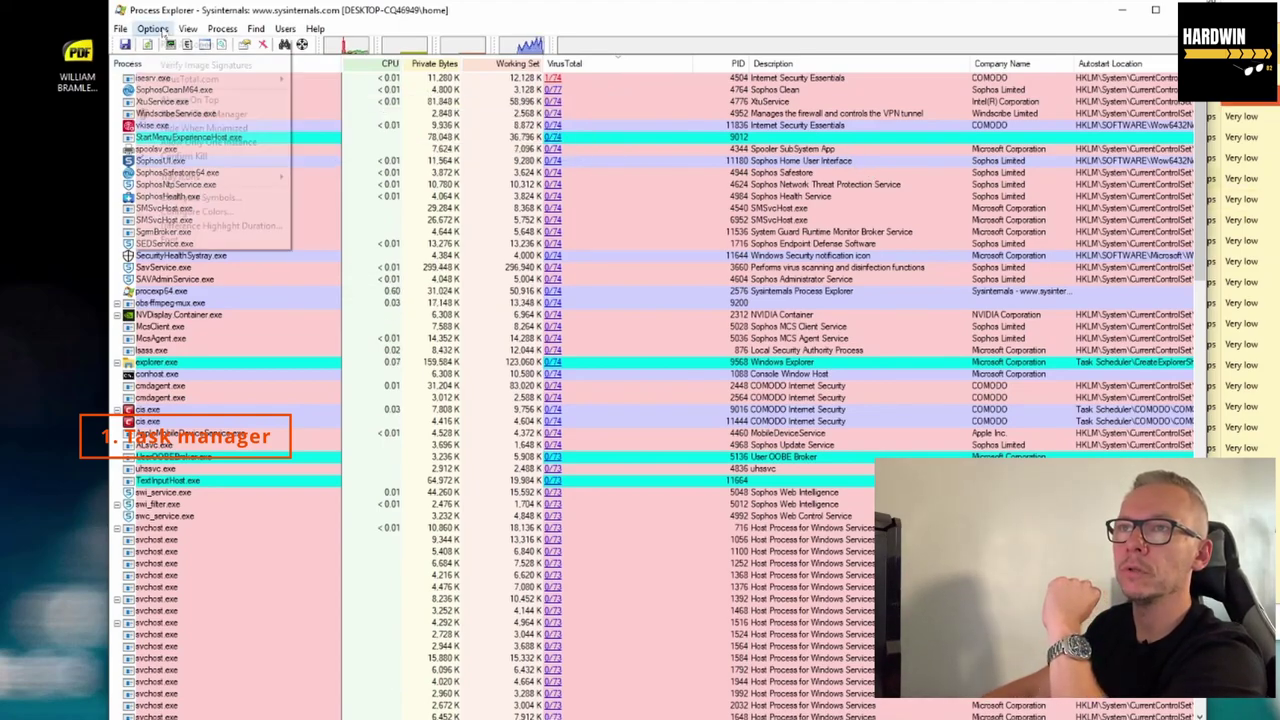
mouse_move(147, 82)
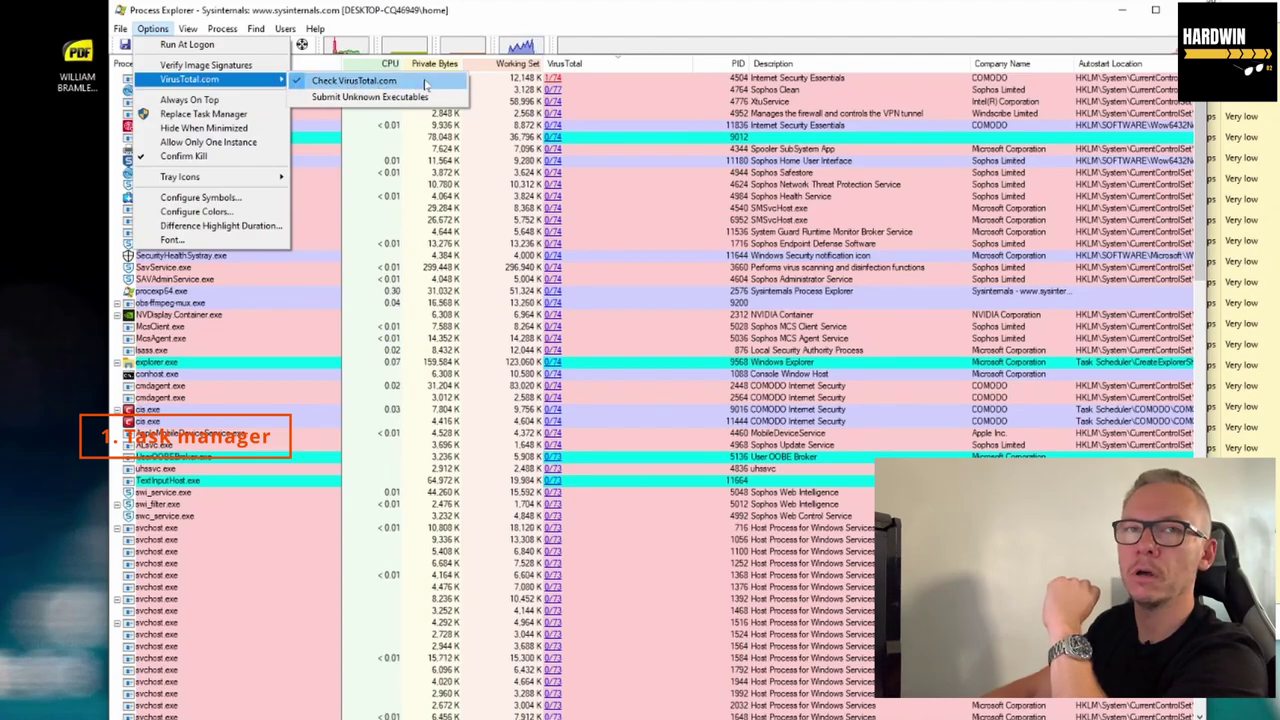
left_click(484, 17)
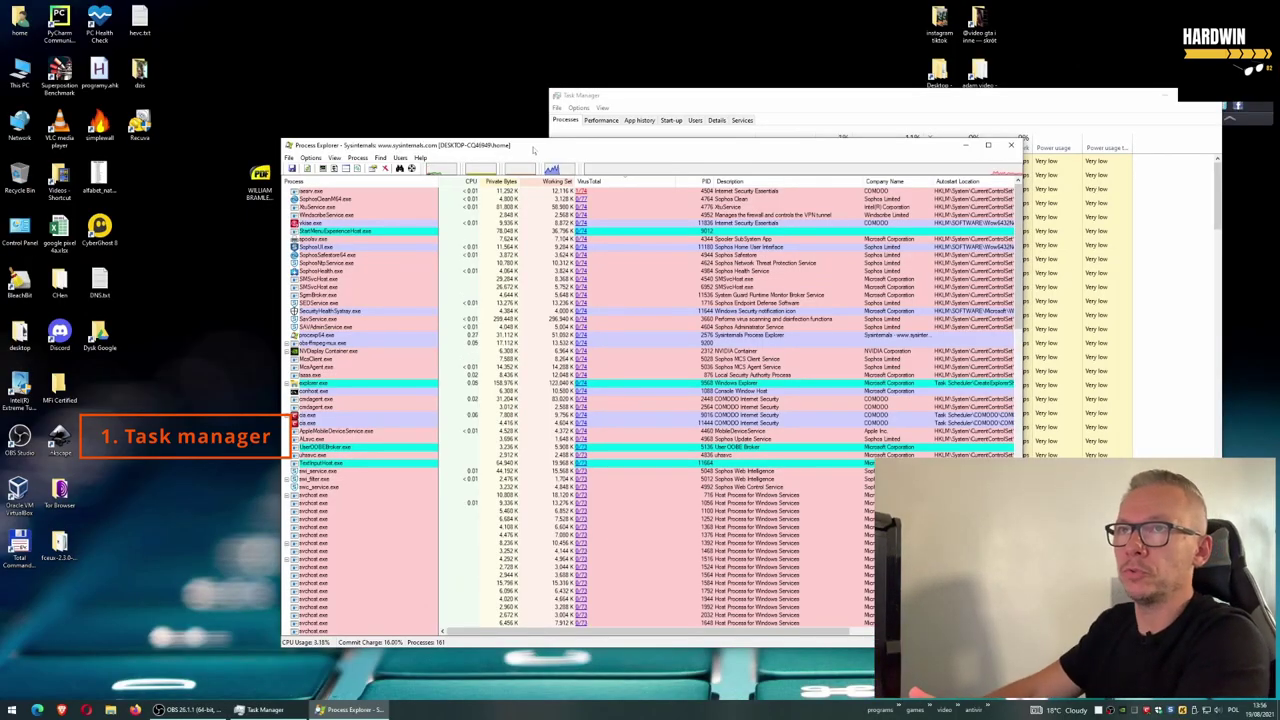
left_click_drag(533, 148, 533, 150)
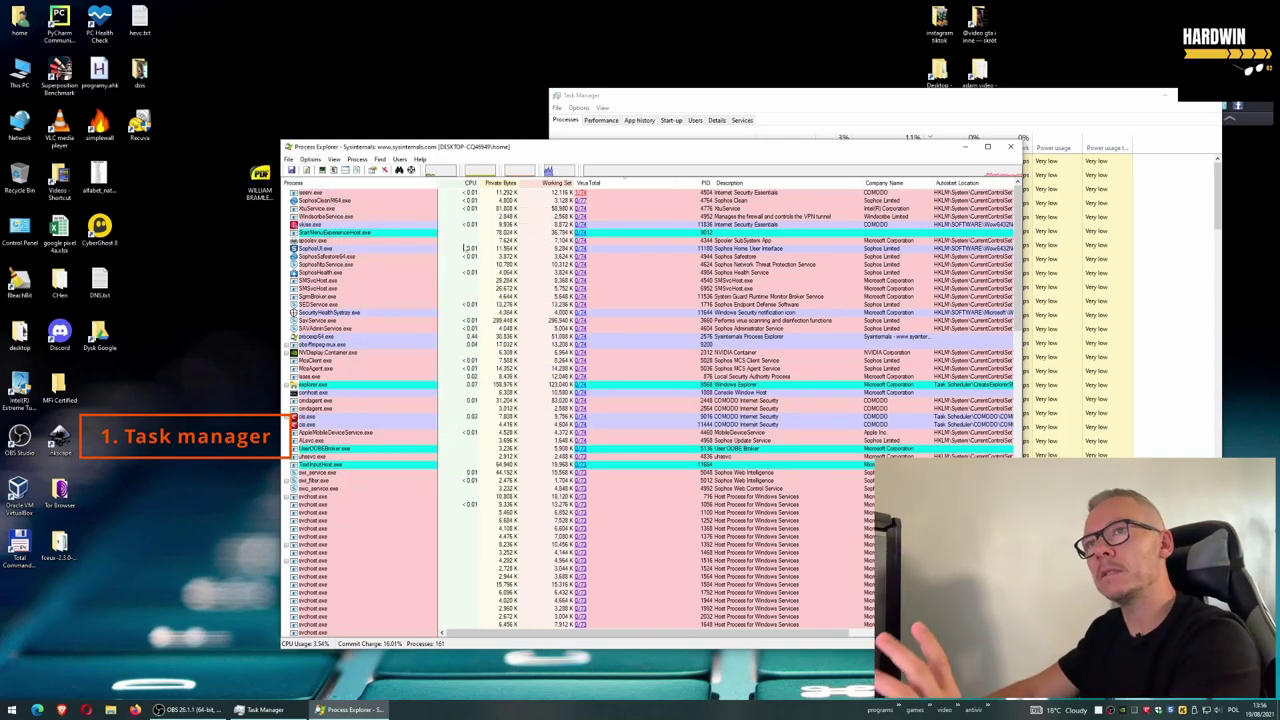
left_click(310, 159)
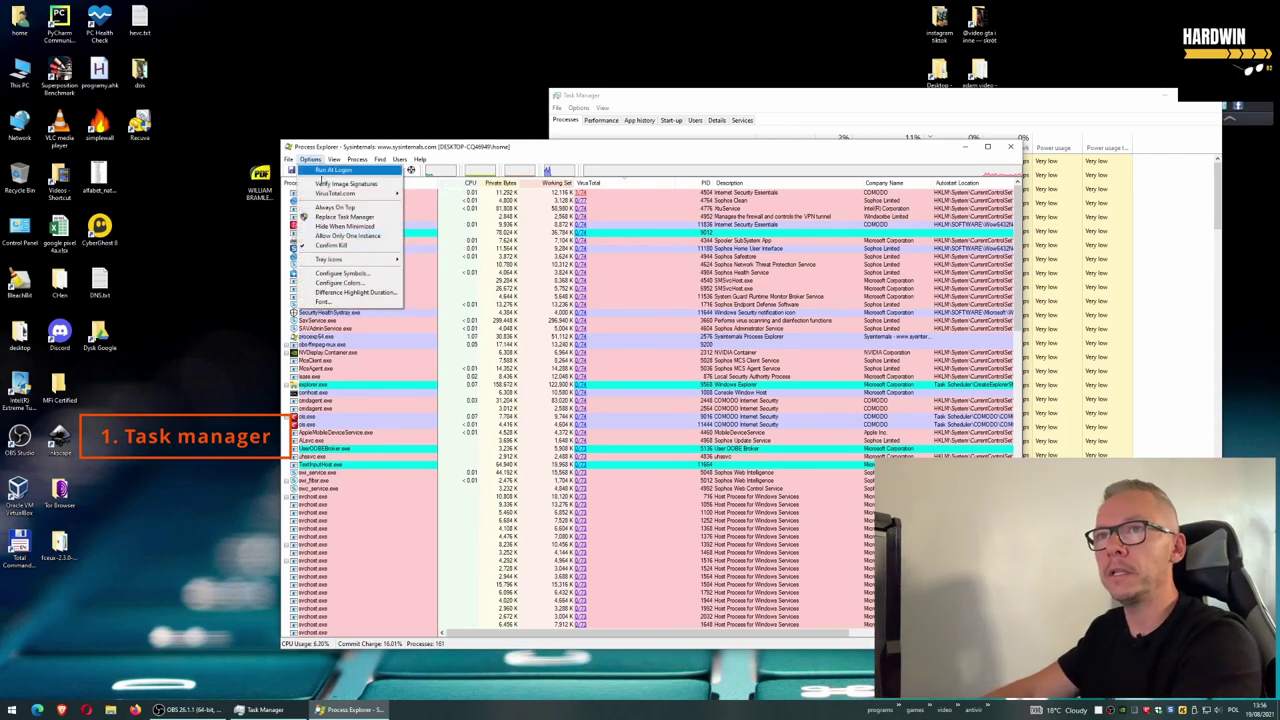
mouse_move(325, 195)
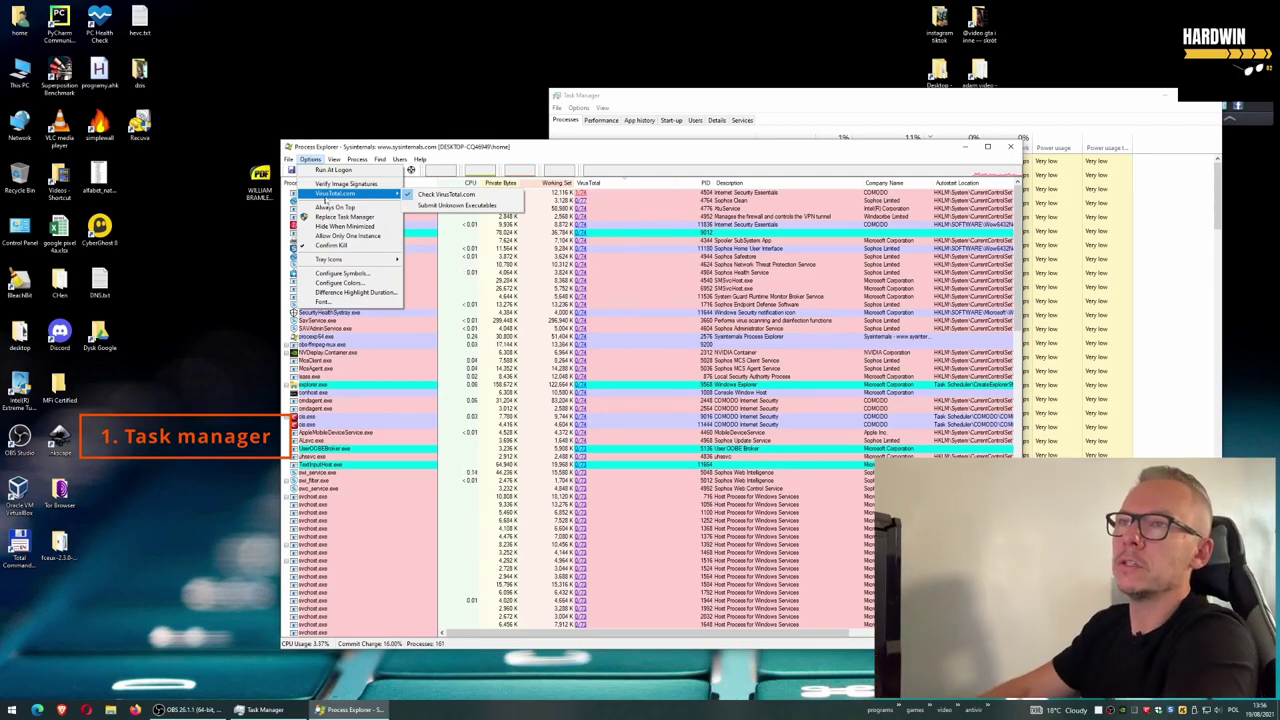
left_click(589, 162)
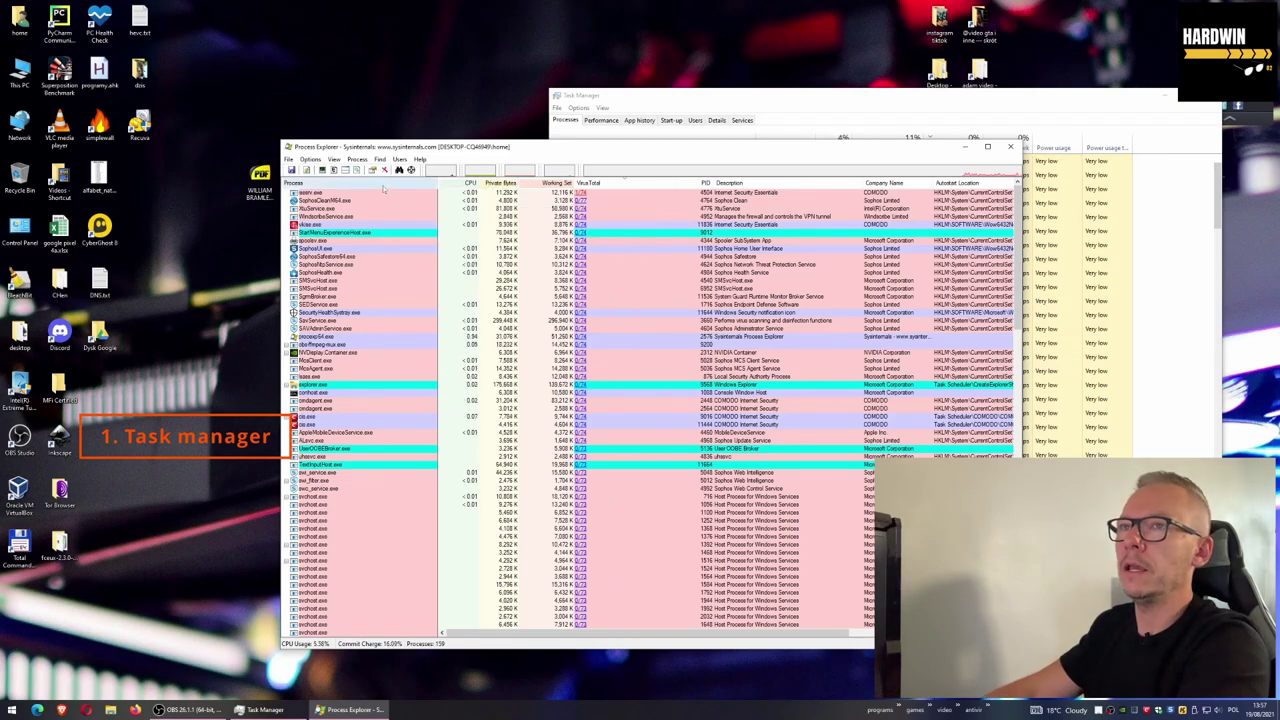
Sort the Process Explorer list by process and then by VirusTotal result
left_click(330, 183)
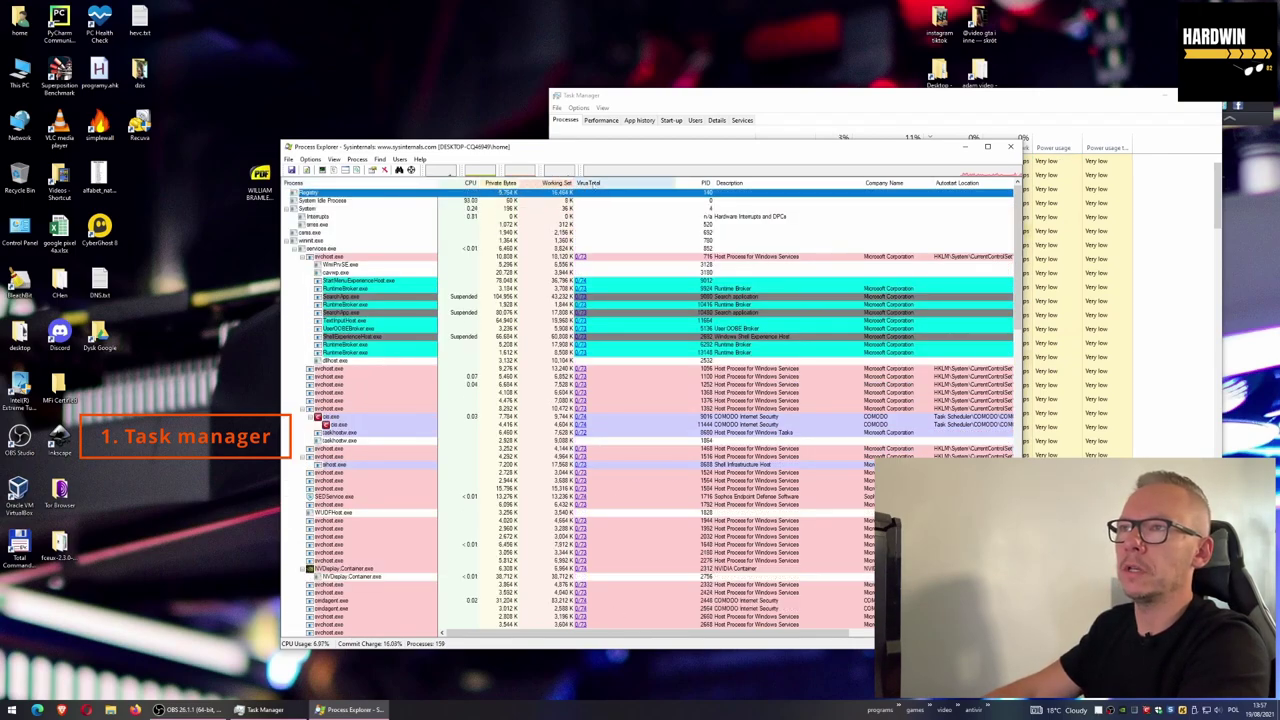
left_click(612, 184)
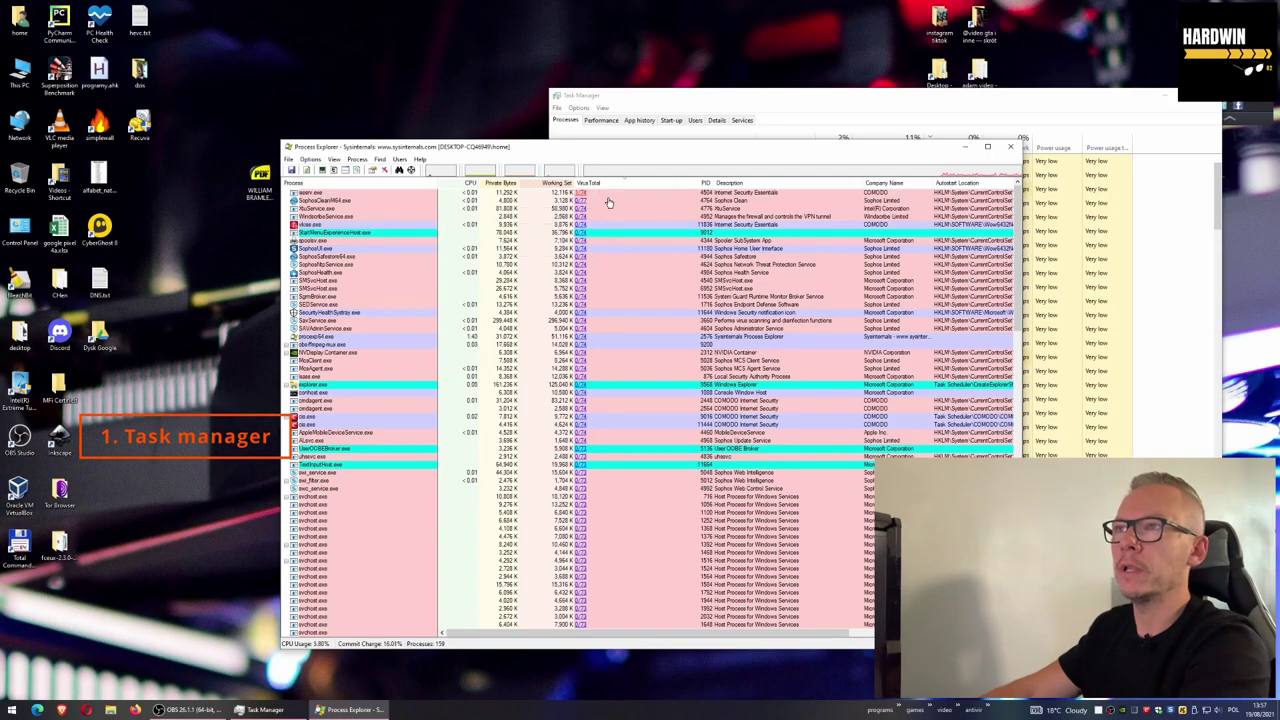
mouse_move(325, 197)
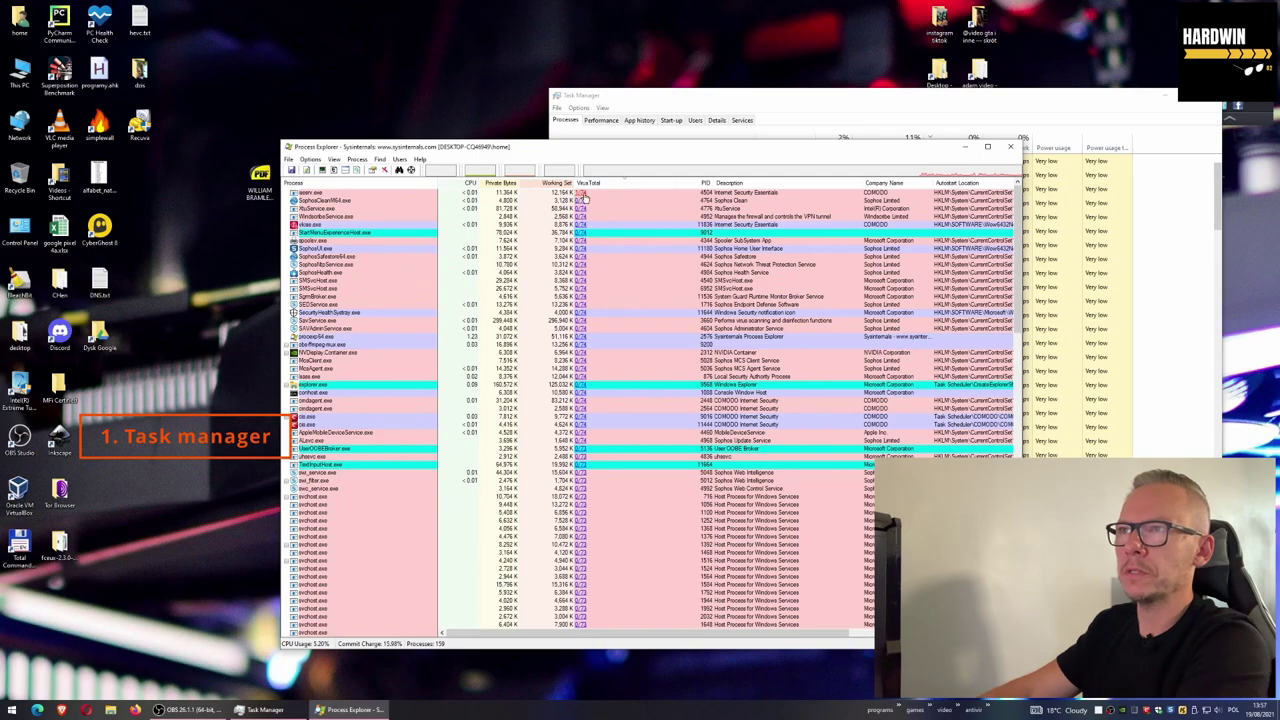
Open the VirusTotal report of COMODO's Internet Security Essentials process and read the vendor detection results
left_click(585, 197)
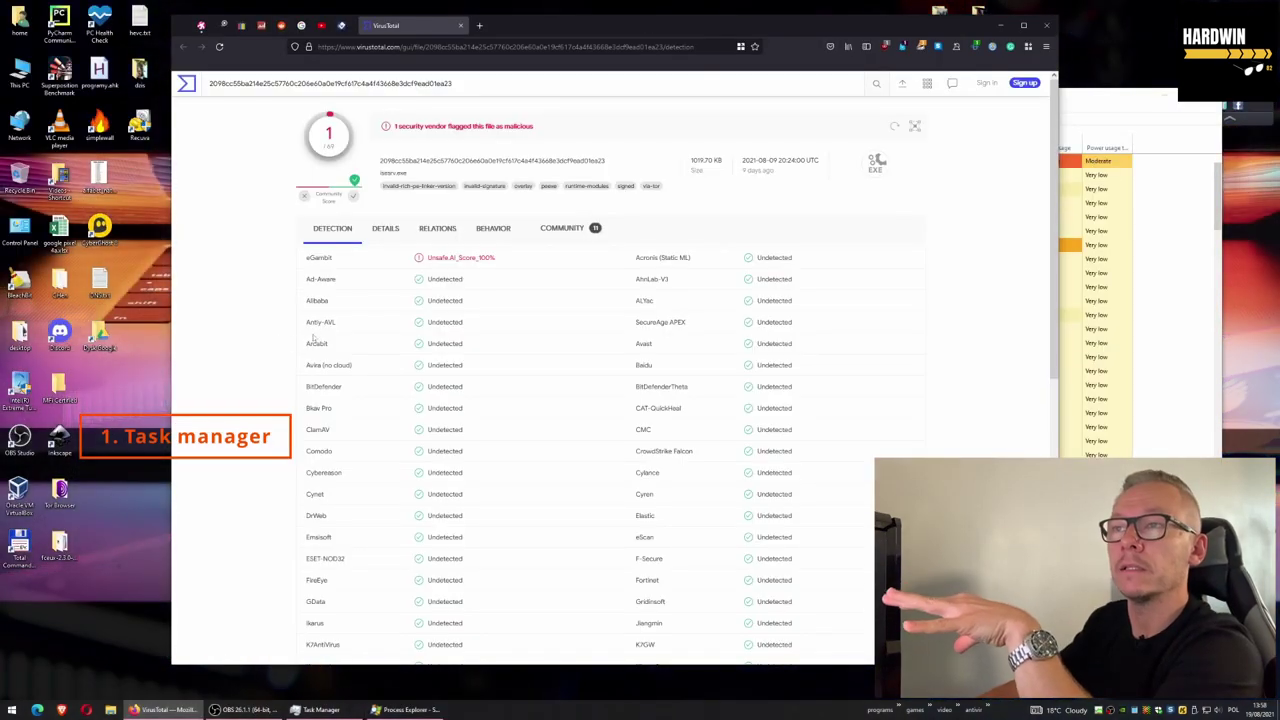
scroll(318, 338, "down", 7)
scroll(413, 562, "up", 7)
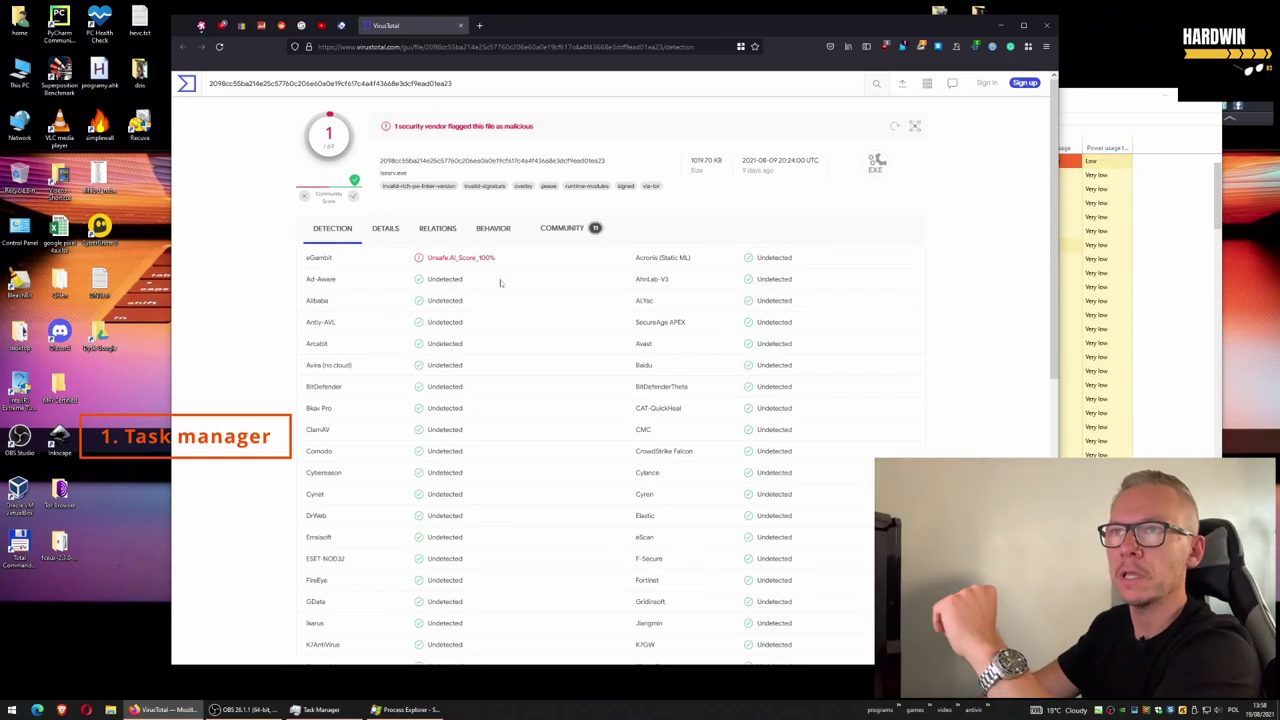
left_click_drag(334, 258, 303, 263)
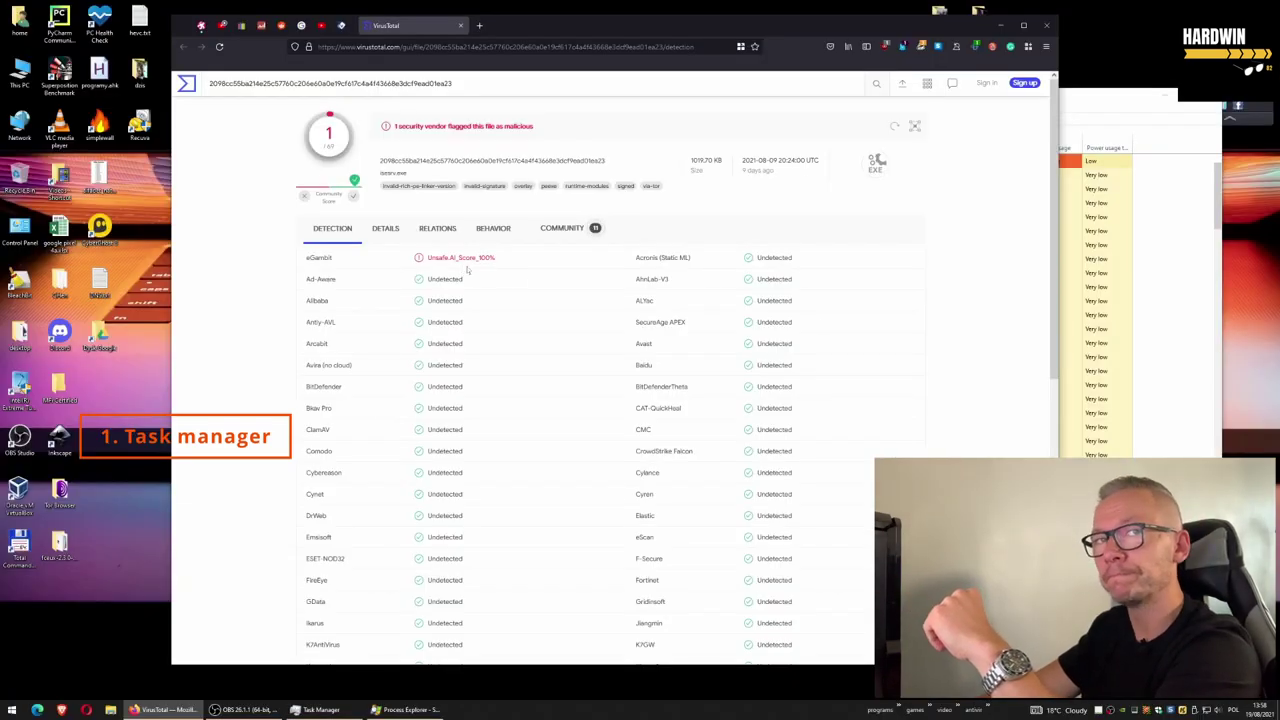
scroll(461, 266, "down", 10)
scroll(477, 374, "up", 7)
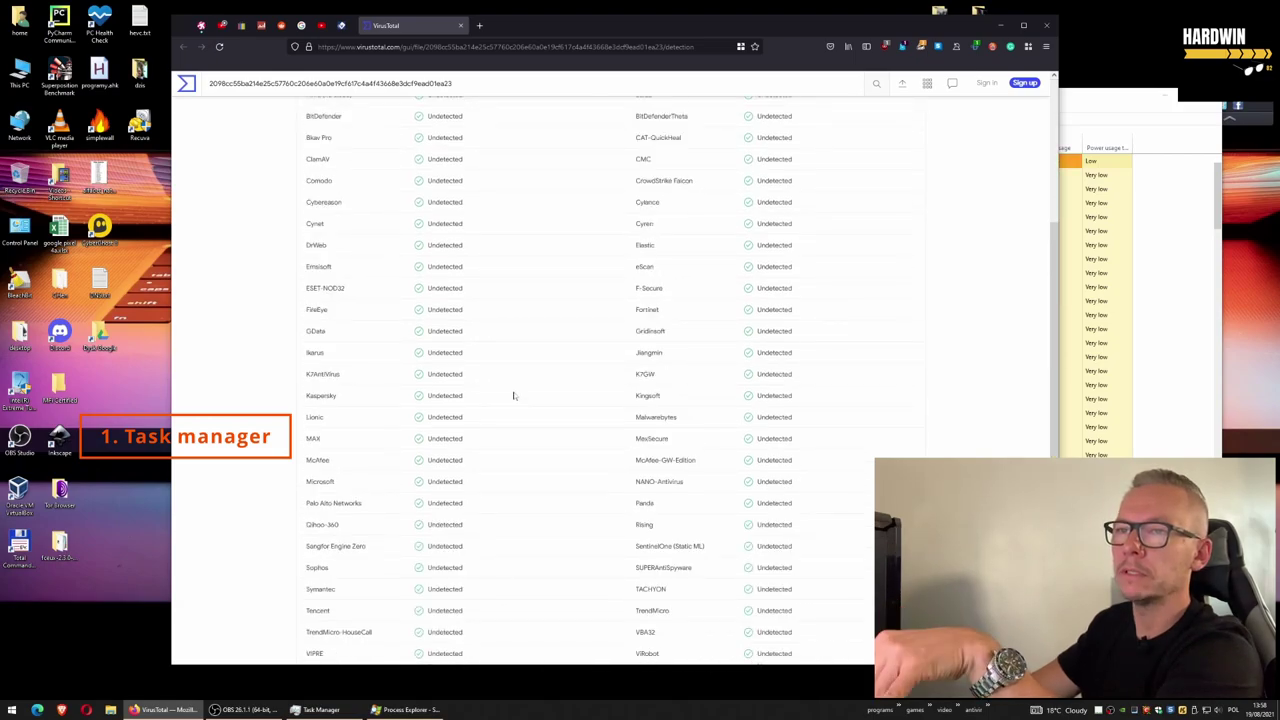
Review the detection results, details, relations and community comments in the VirusTotal report to judge the flagged COMODO file
scroll(511, 521, "up", 3)
scroll(512, 460, "down", 5)
scroll(505, 451, "up", 5)
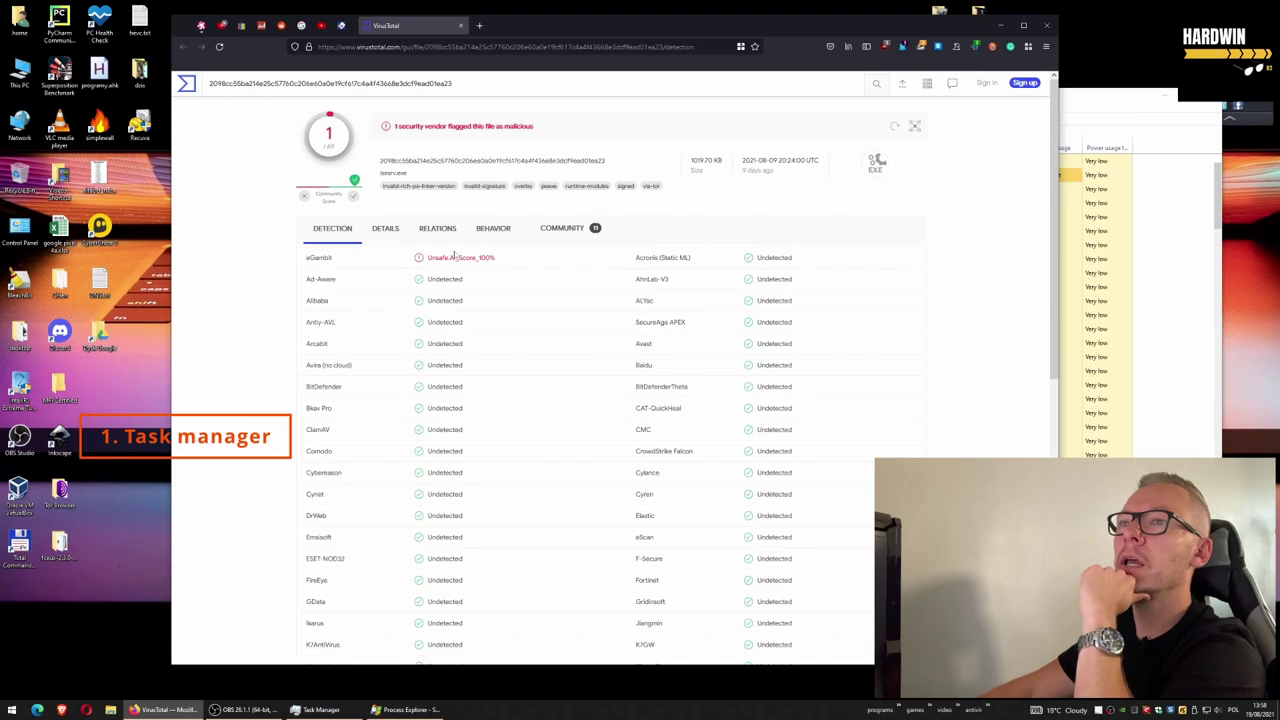
left_click(393, 233)
left_click(443, 238)
left_click(562, 228)
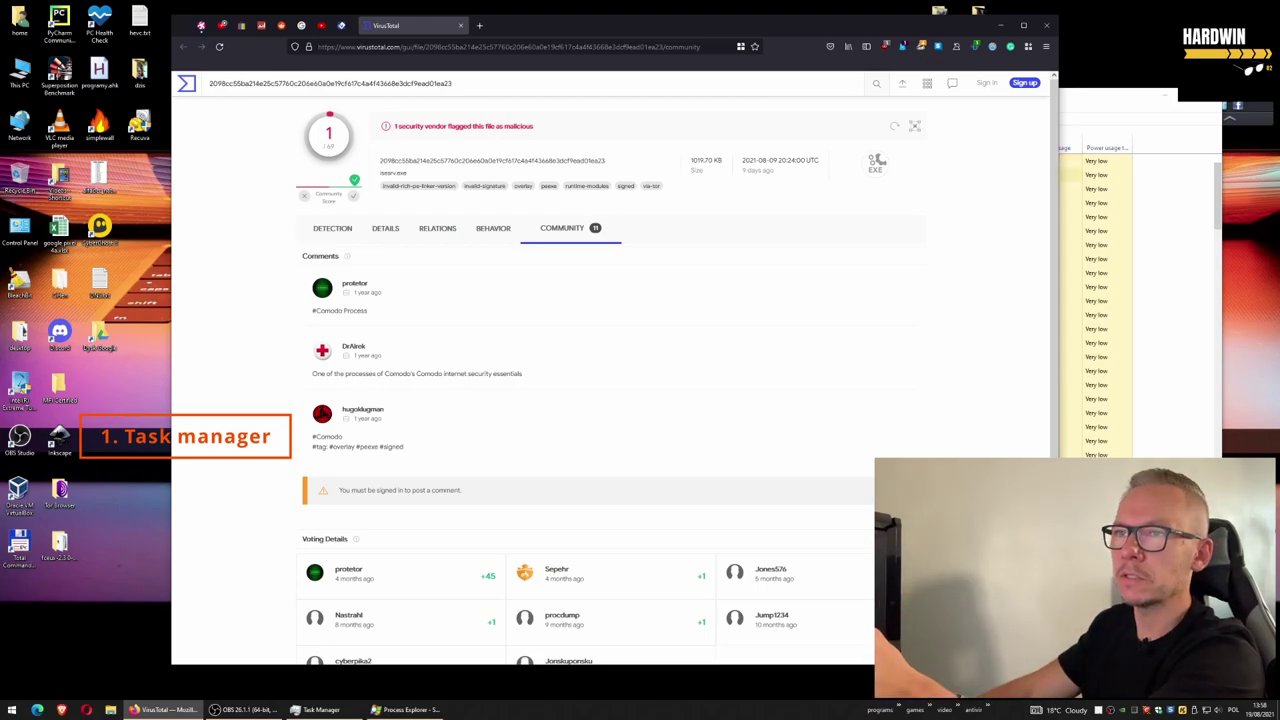
left_click_drag(384, 373, 421, 373)
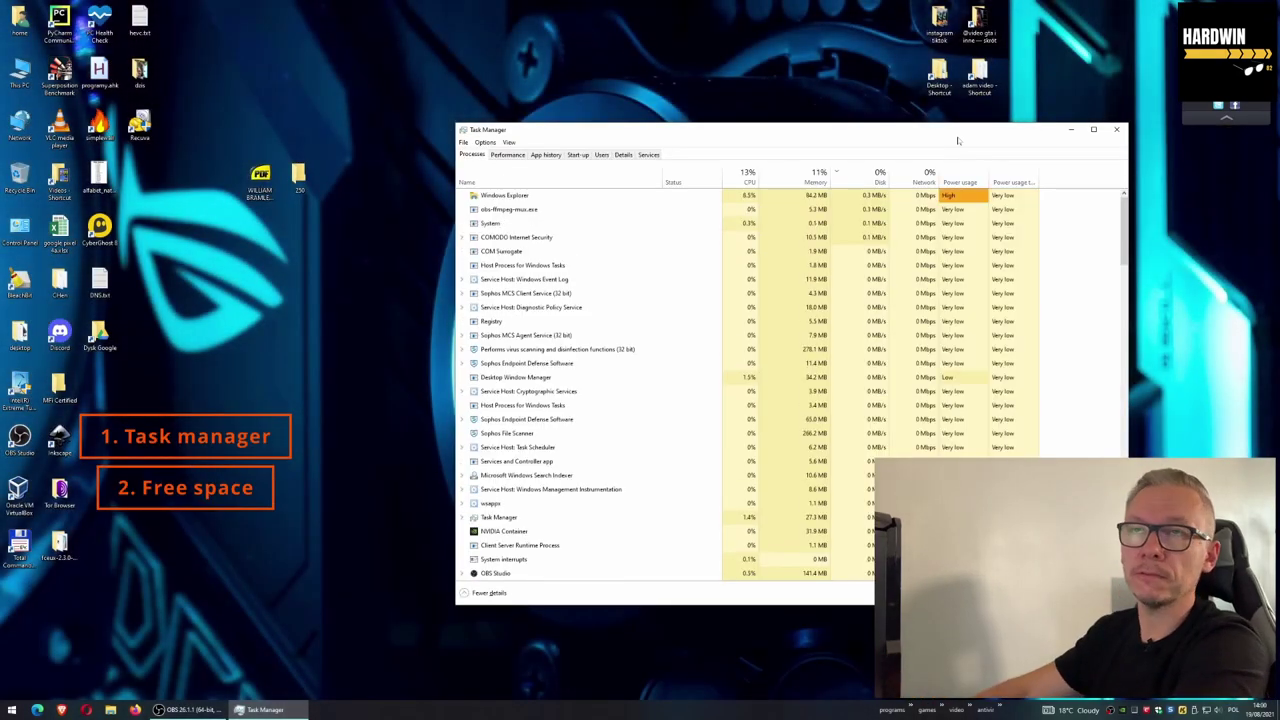
Open This PC beside Task Manager and check the free space on Local Disk (C:)
double_click(12, 84)
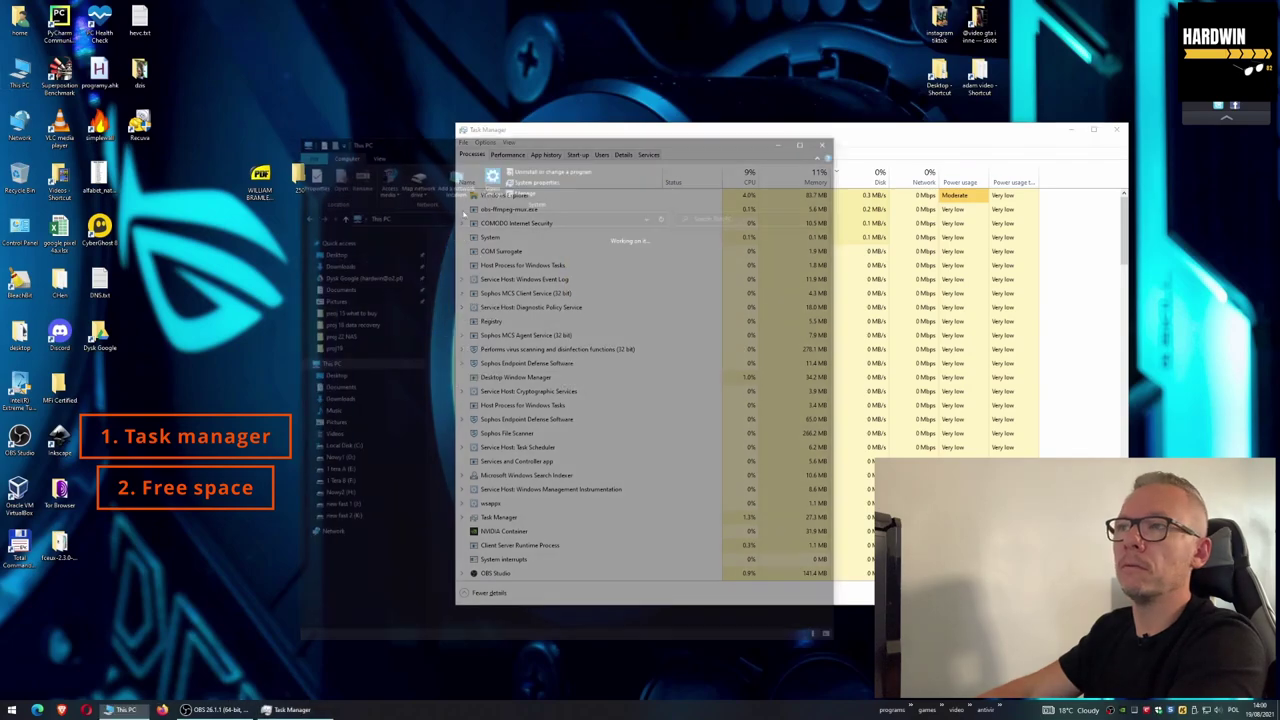
left_click_drag(545, 139, 495, 151)
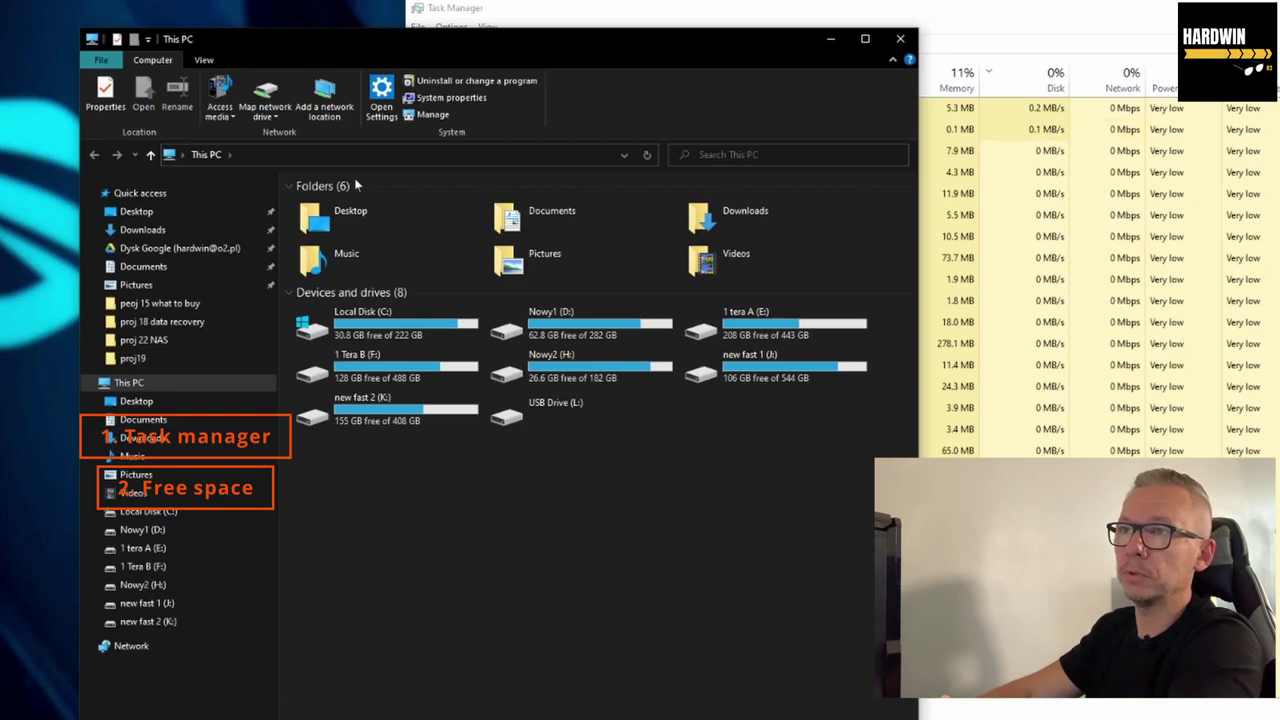
left_click(345, 322)
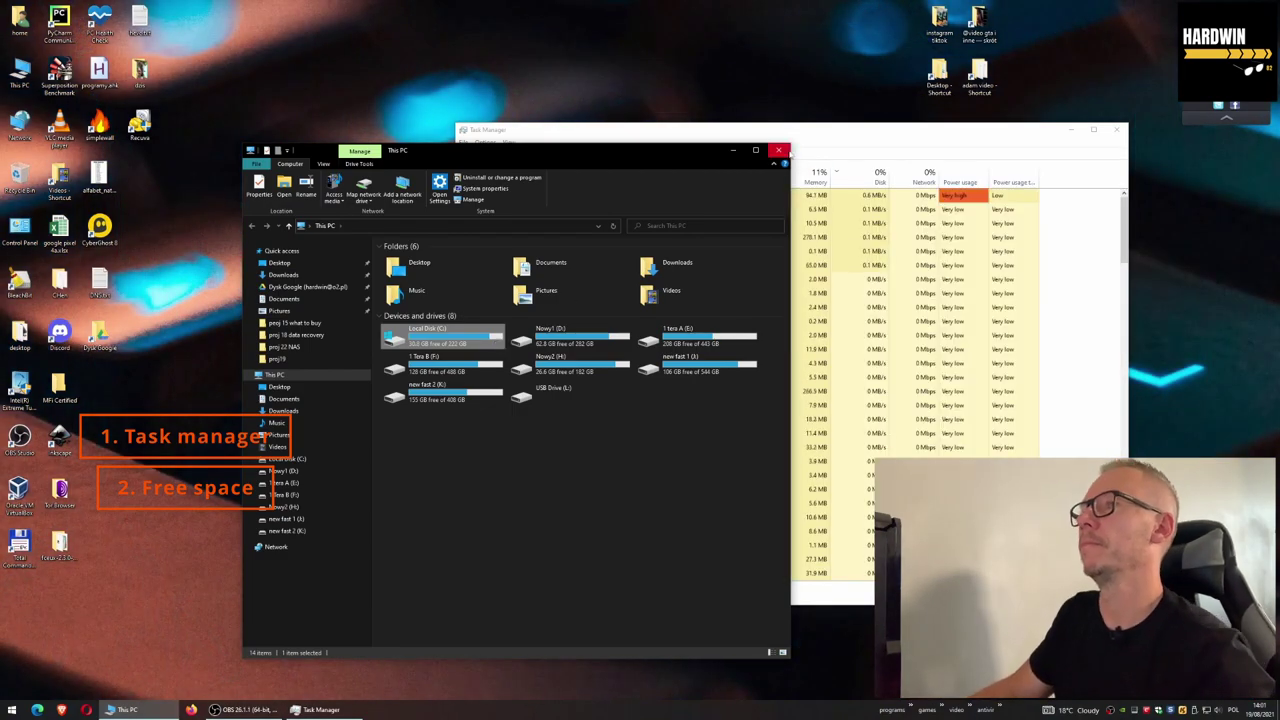
left_click_drag(663, 150, 647, 158)
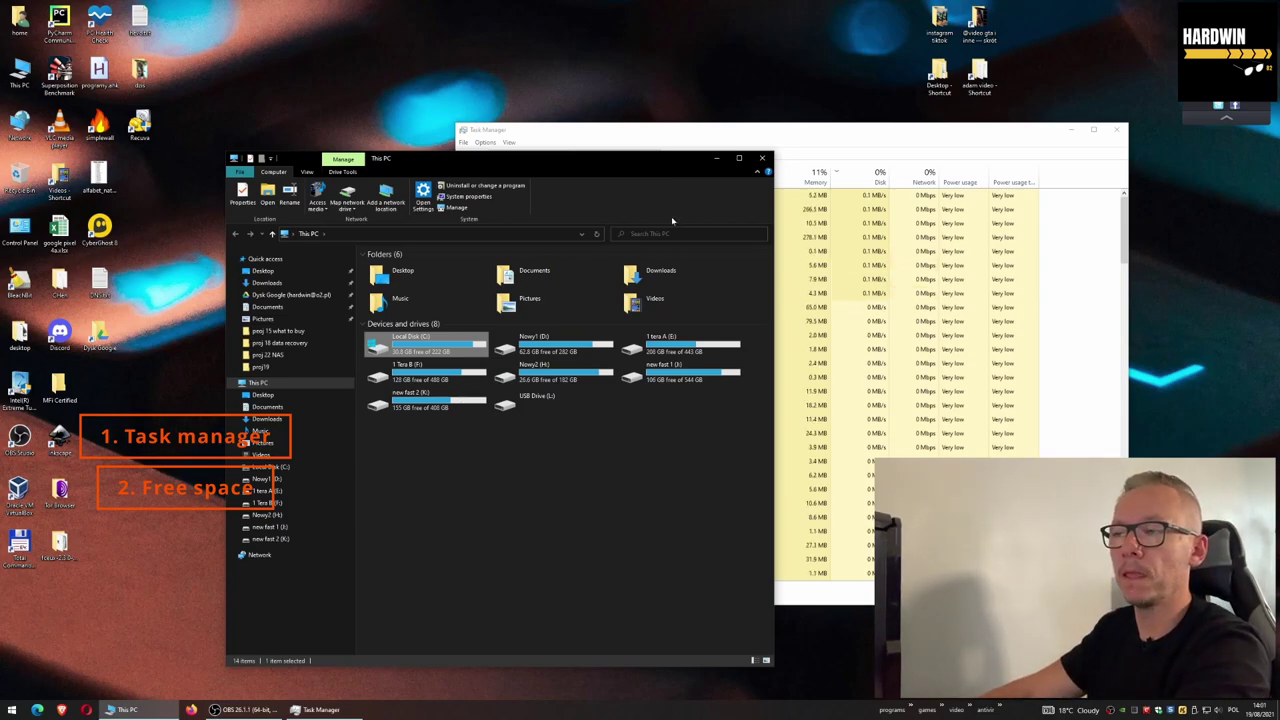
Launch PrivaZer, proceed to the first scan, and scan Local Disk (C:) with all scan categories selected
left_click(911, 709)
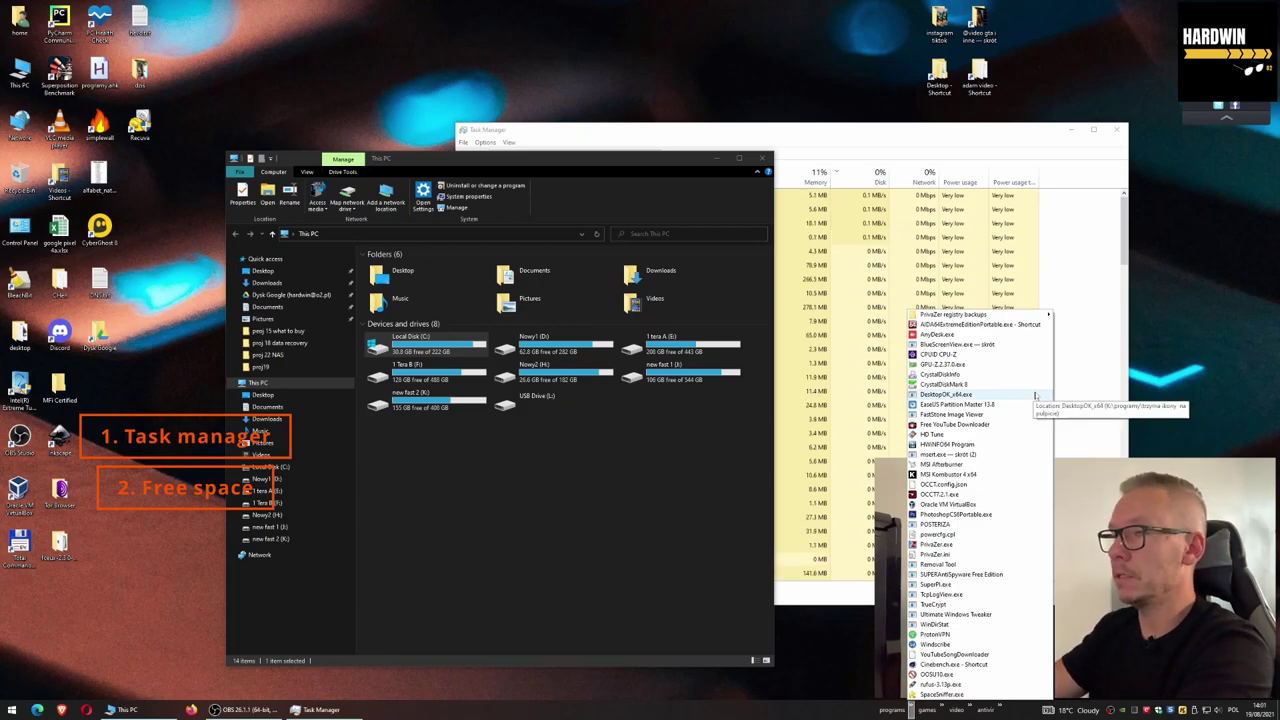
left_click(958, 546)
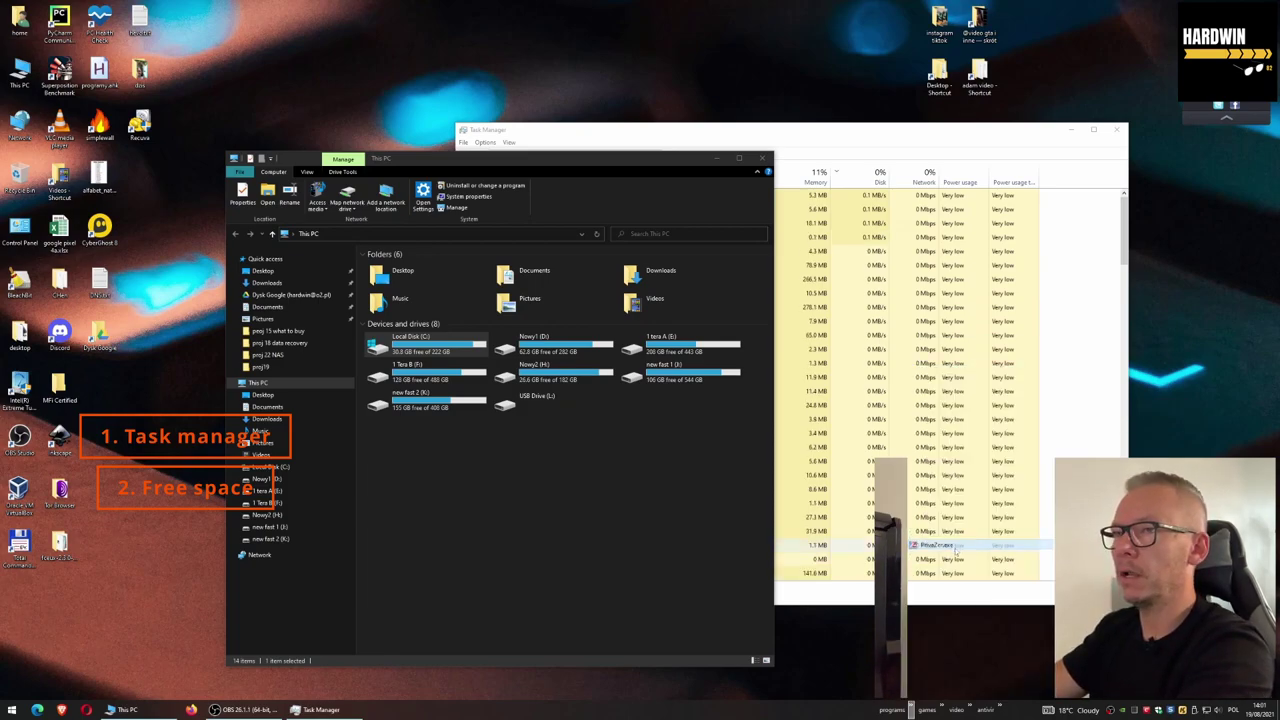
left_click(668, 363)
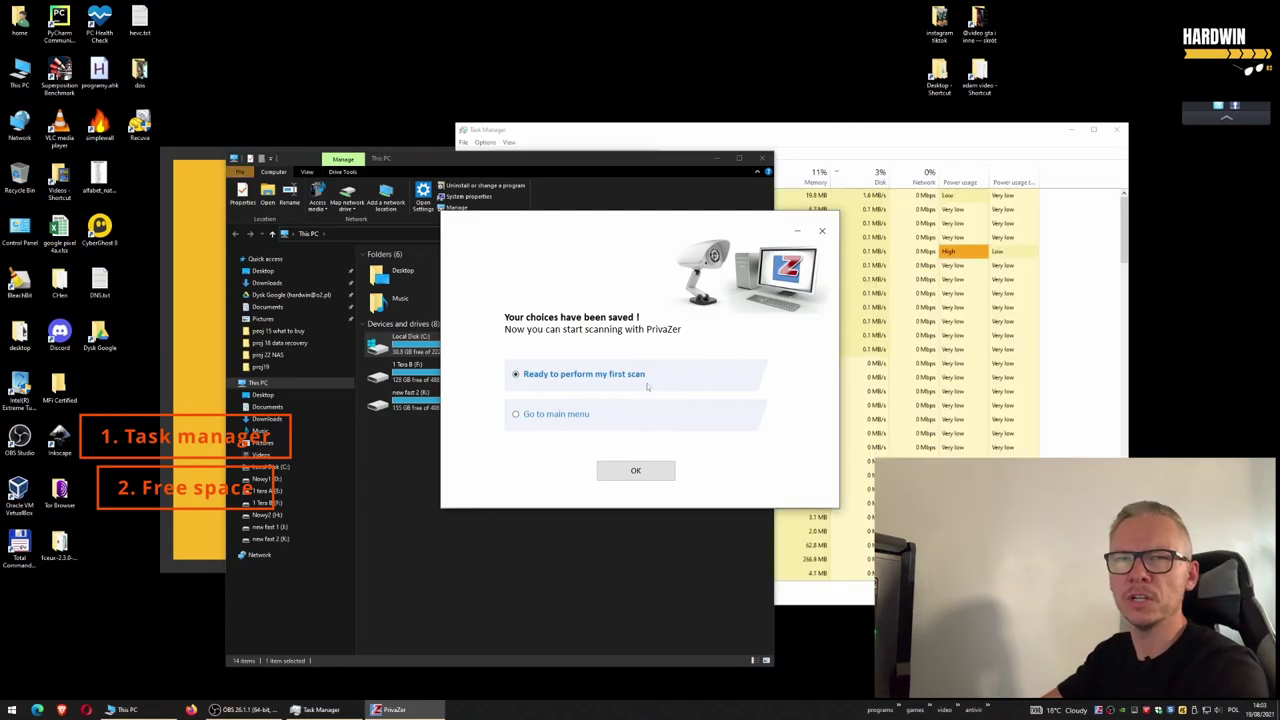
left_click(640, 470)
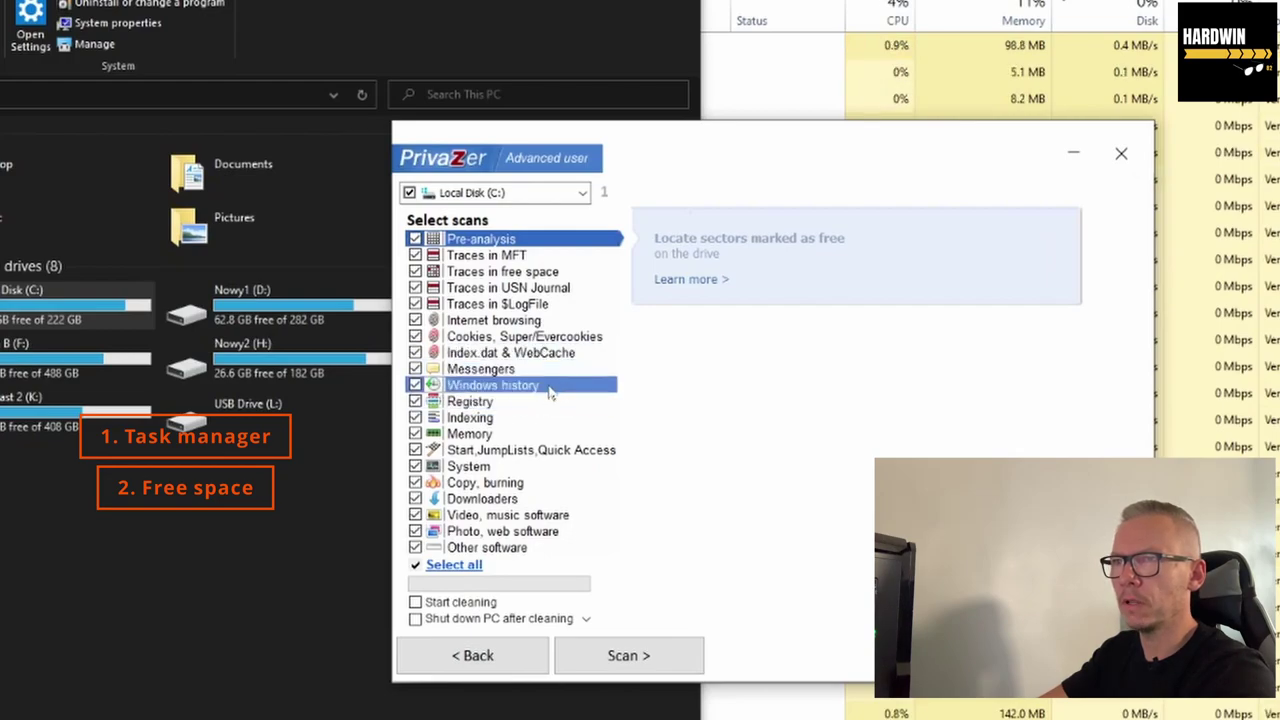
left_click(540, 531)
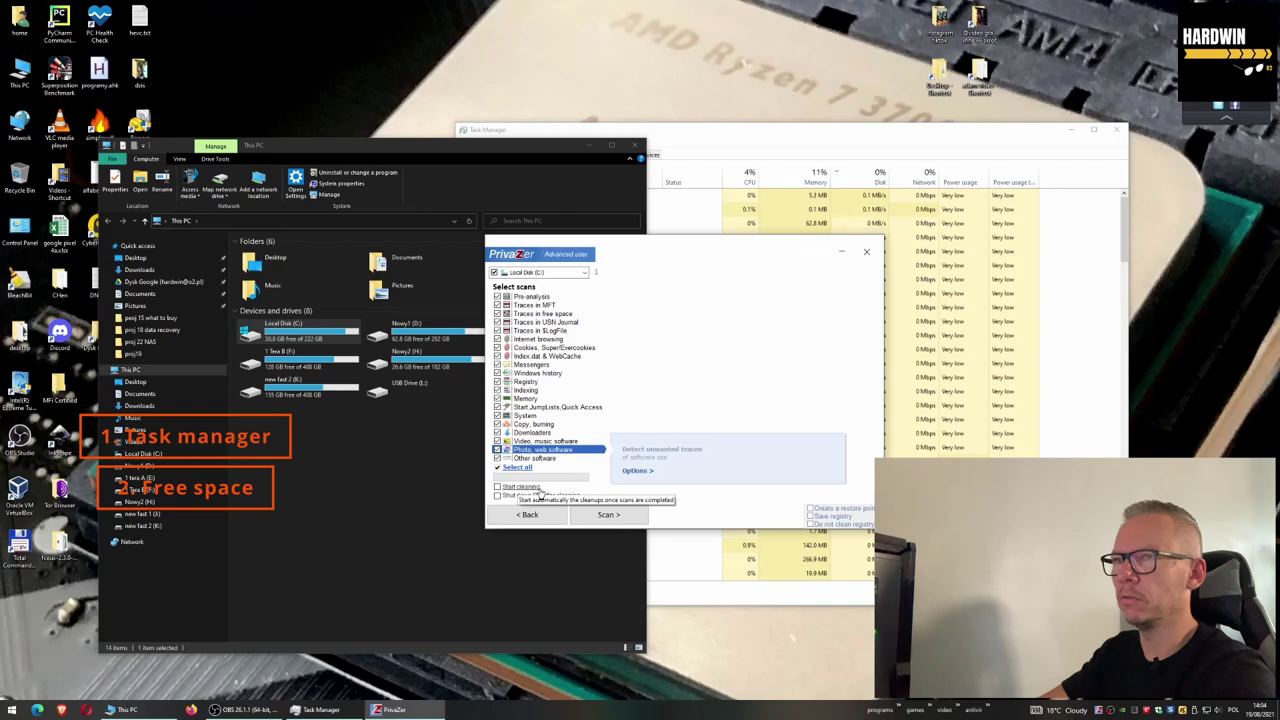
left_click(608, 514)
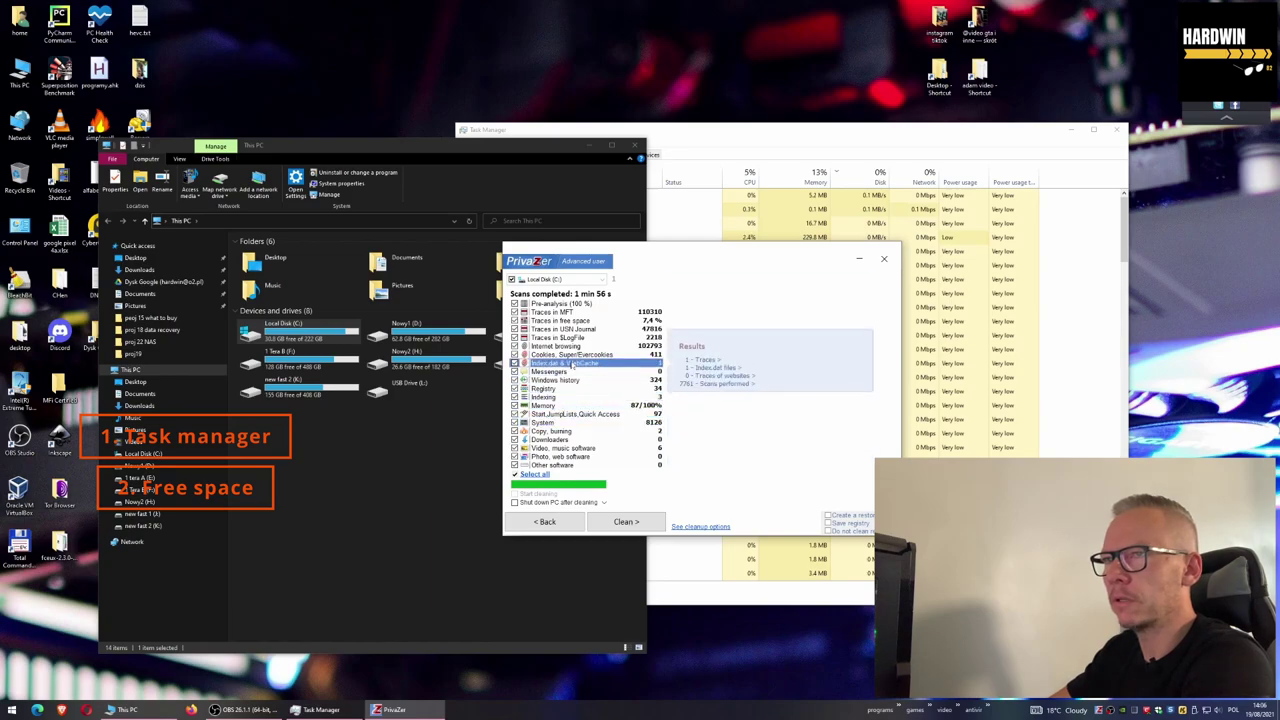
Exclude Cookies, Super/Evercookies from the PrivaZer results and clean drive C: with the Quick cleanup mode
left_click(514, 355)
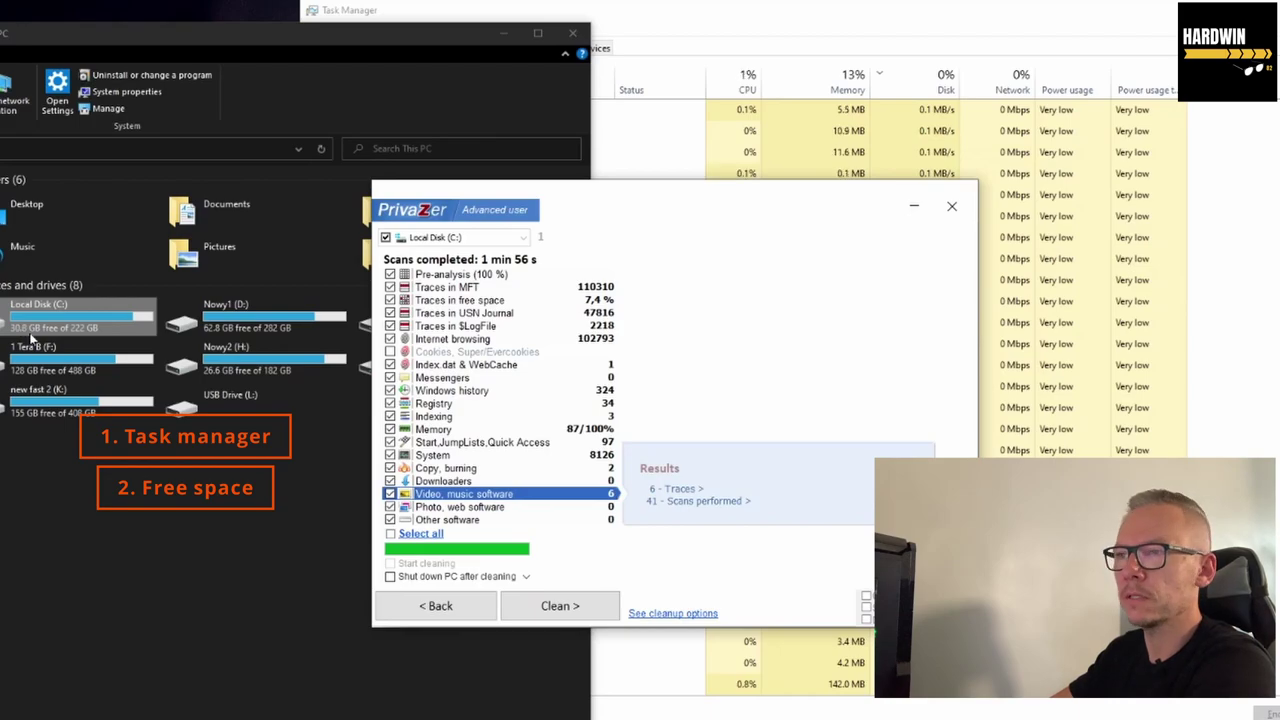
left_click(555, 608)
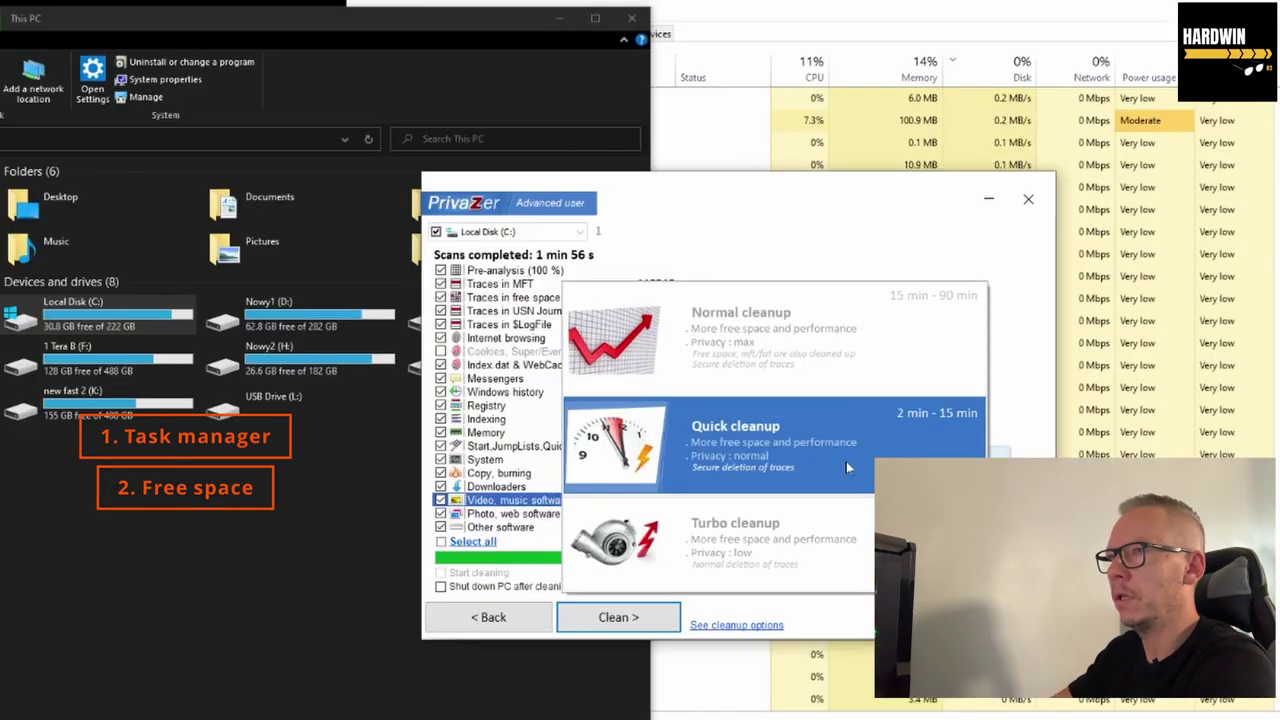
left_click(846, 465)
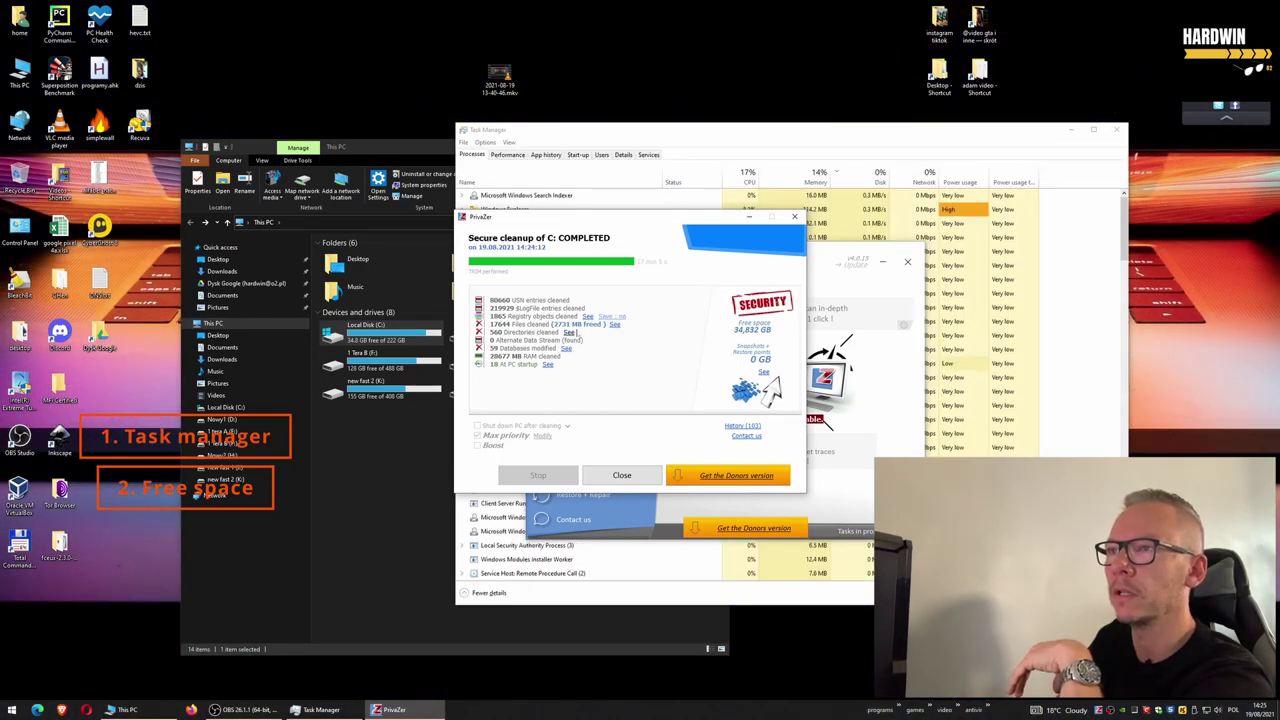
Inspect the list of deleted files from the PrivaZer cleanup report and return to the summary
left_click(615, 325)
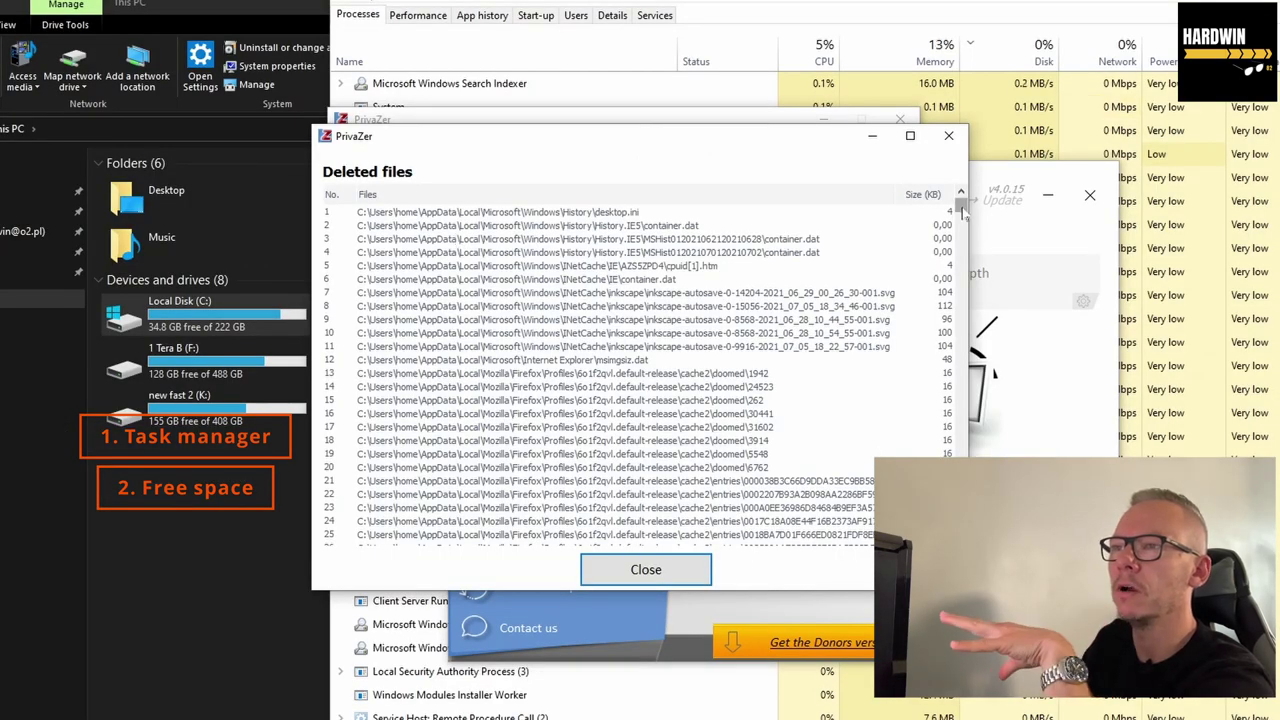
mouse_move(962, 207)
left_mouse_down()
mouse_move(962, 535)
mouse_move(962, 207)
left_mouse_up()
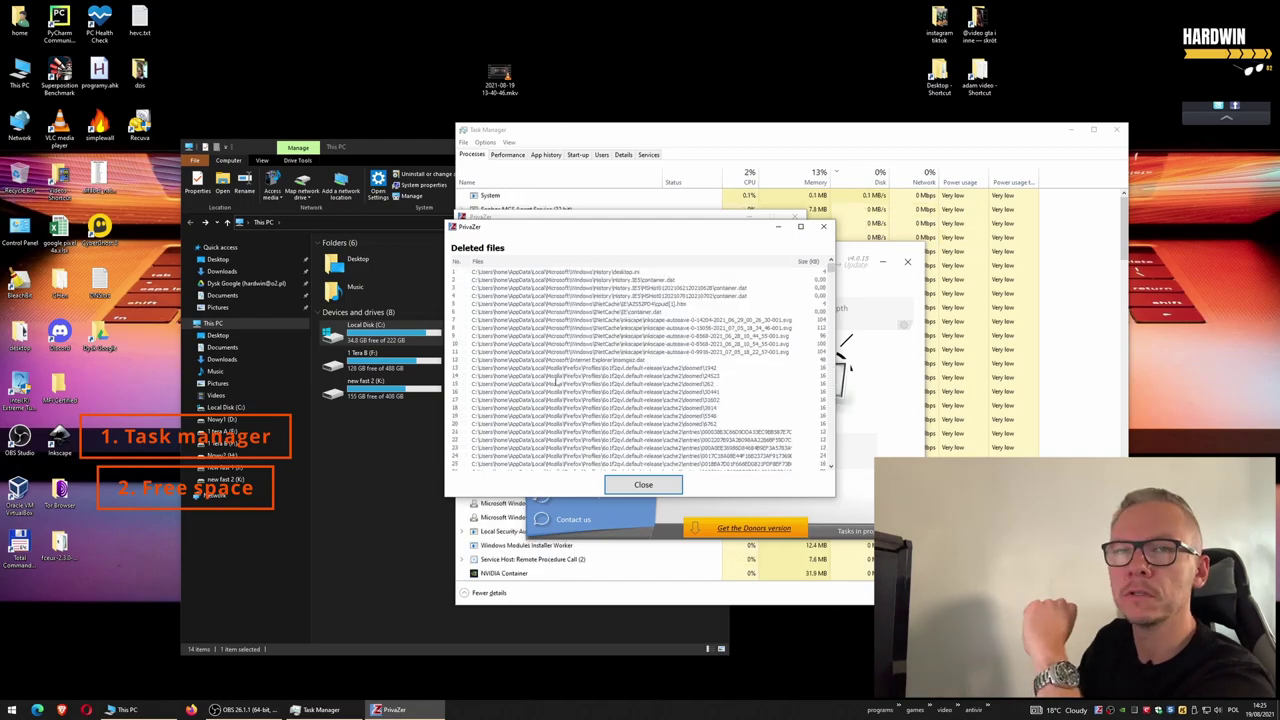
left_click(730, 376)
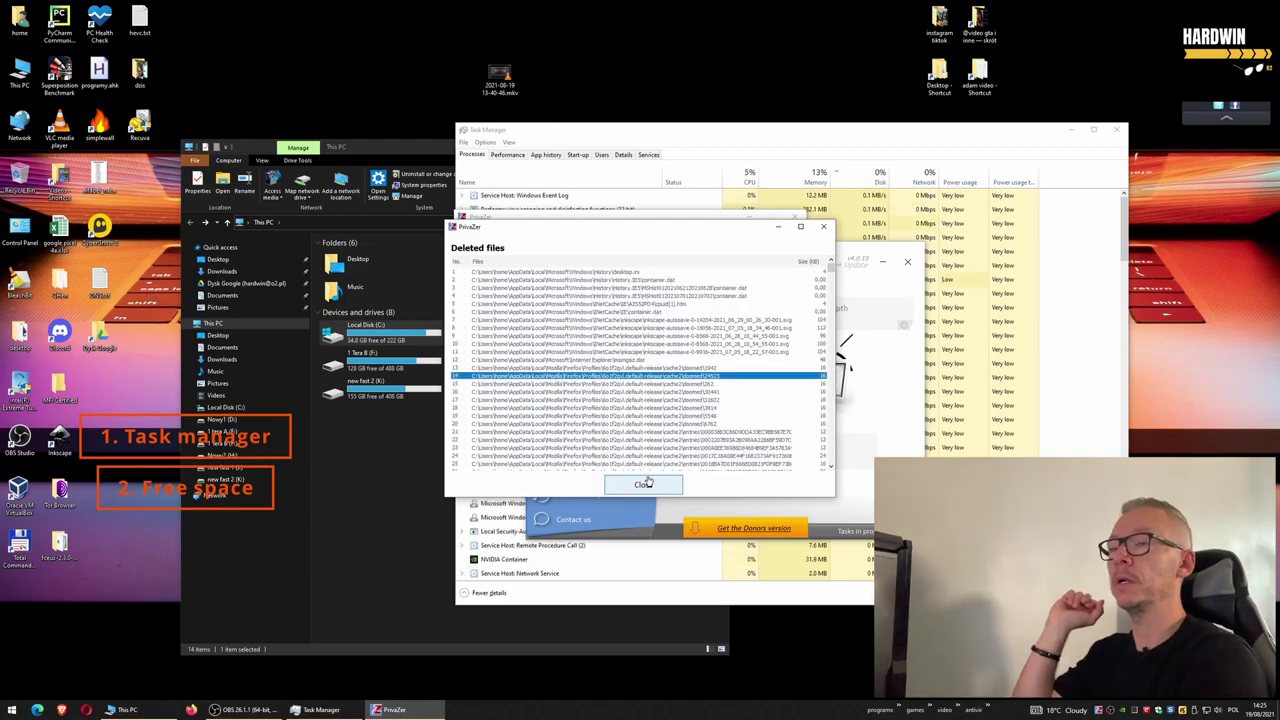
left_click(645, 482)
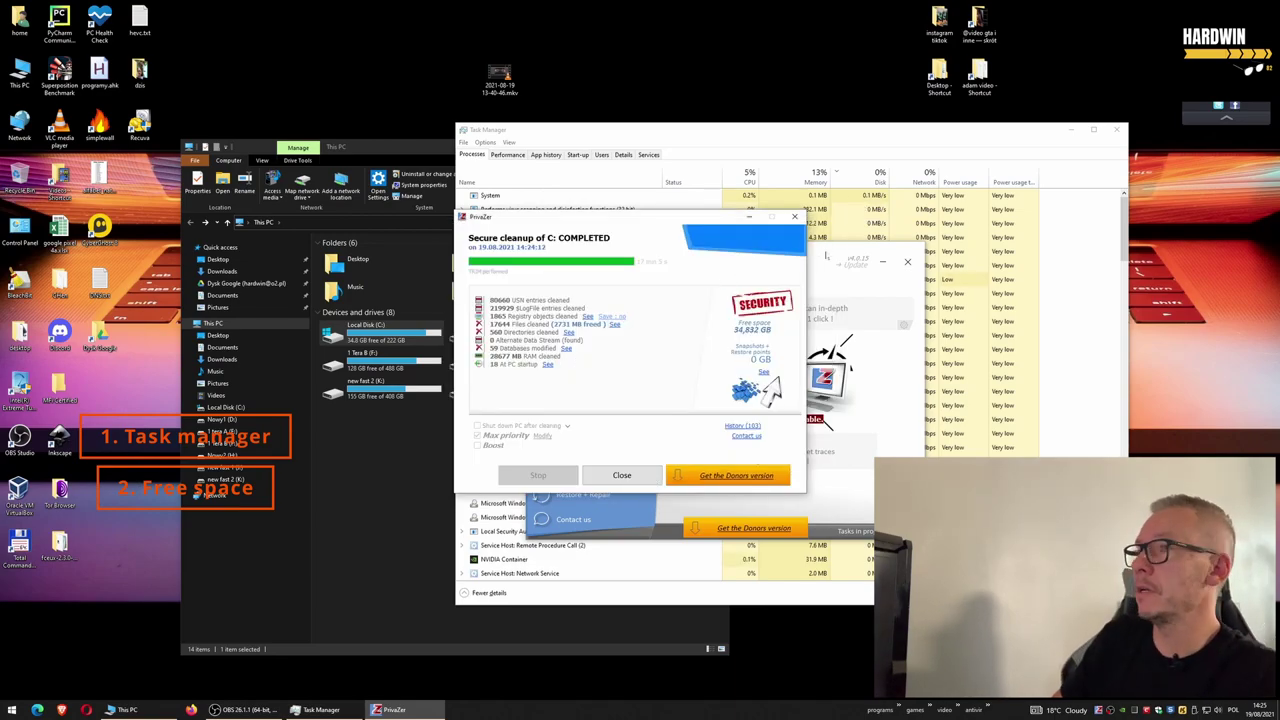
left_click(829, 260)
left_click(700, 230)
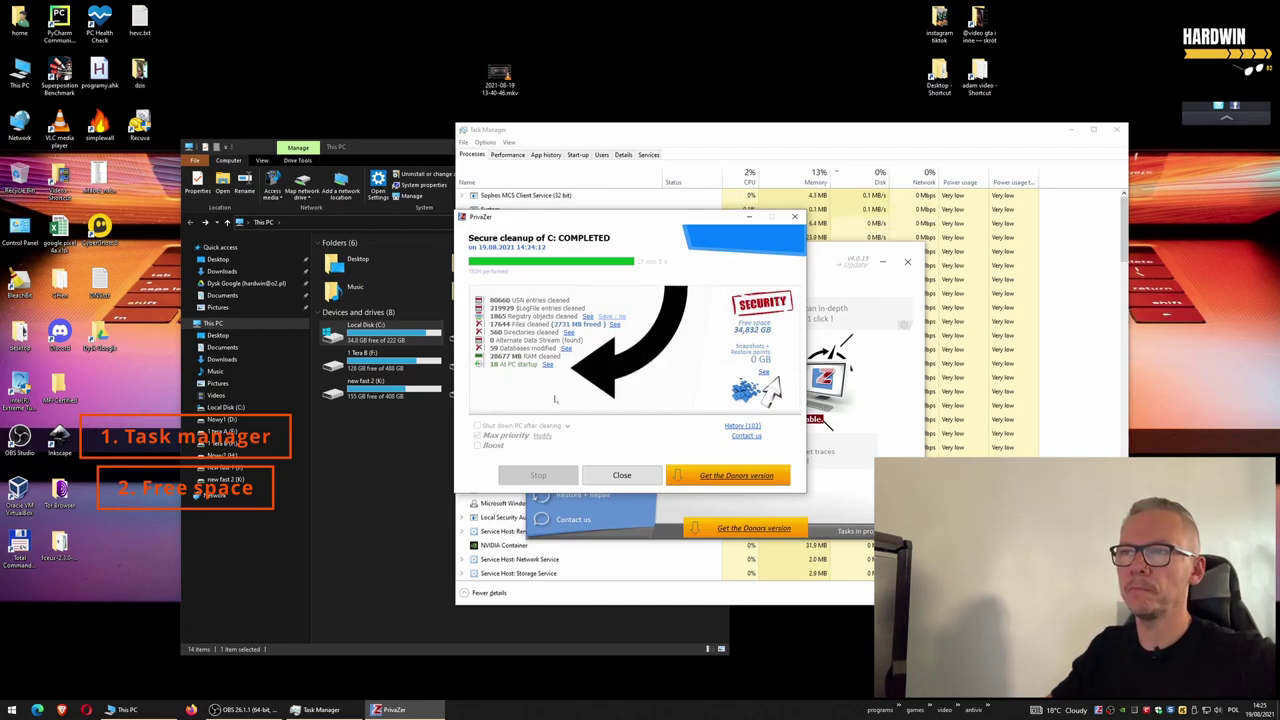
Check the cleanups scheduled at PC startup in the PrivaZer summary, and close PrivaZer
left_click(548, 365)
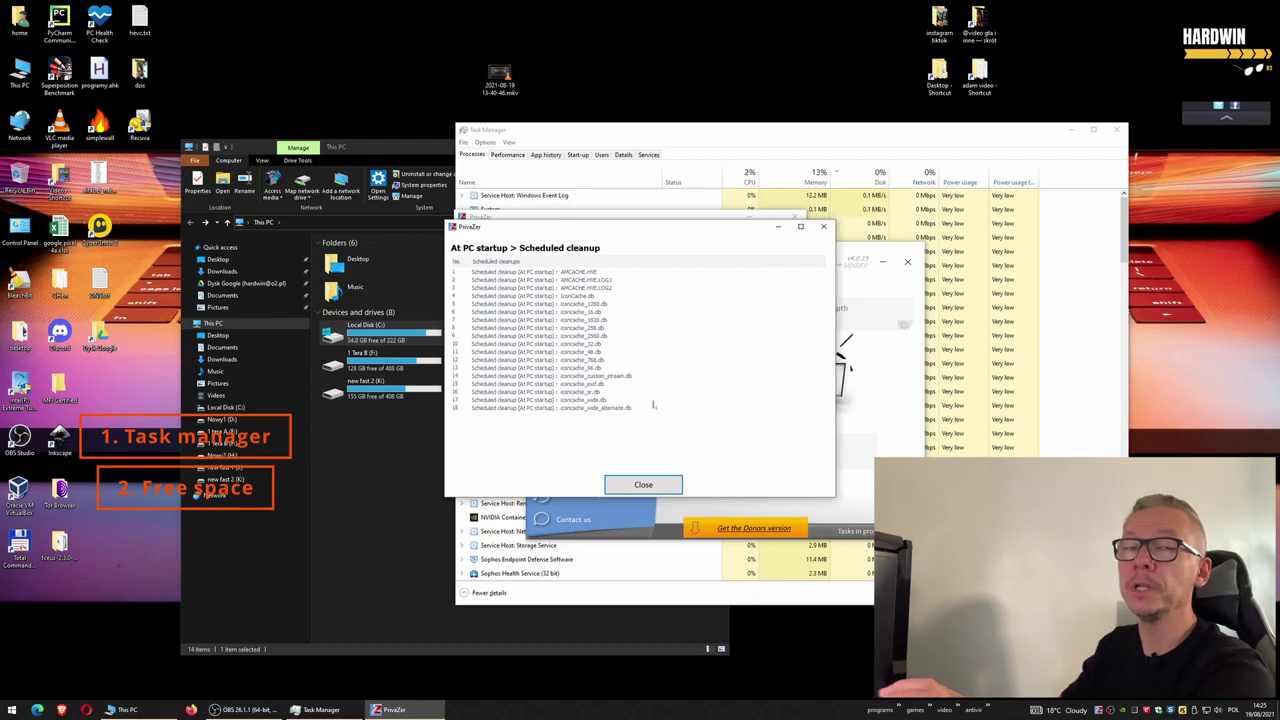
left_click(640, 486)
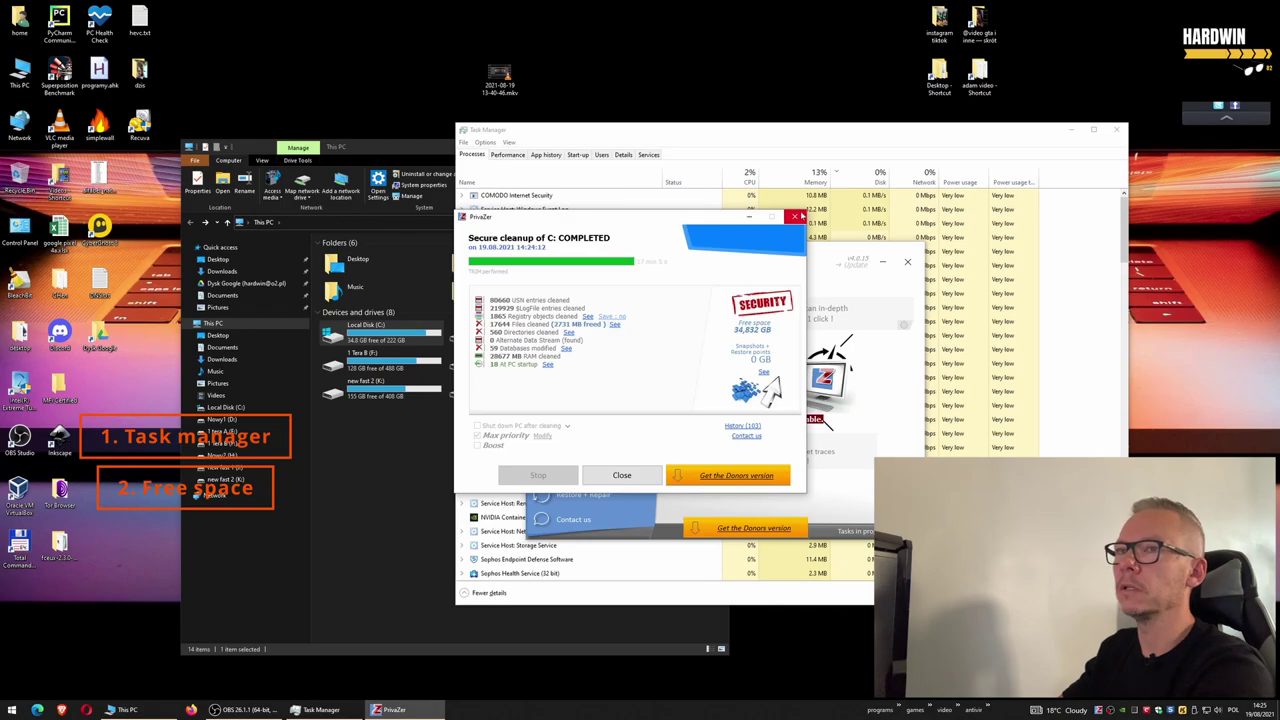
left_click(905, 263)
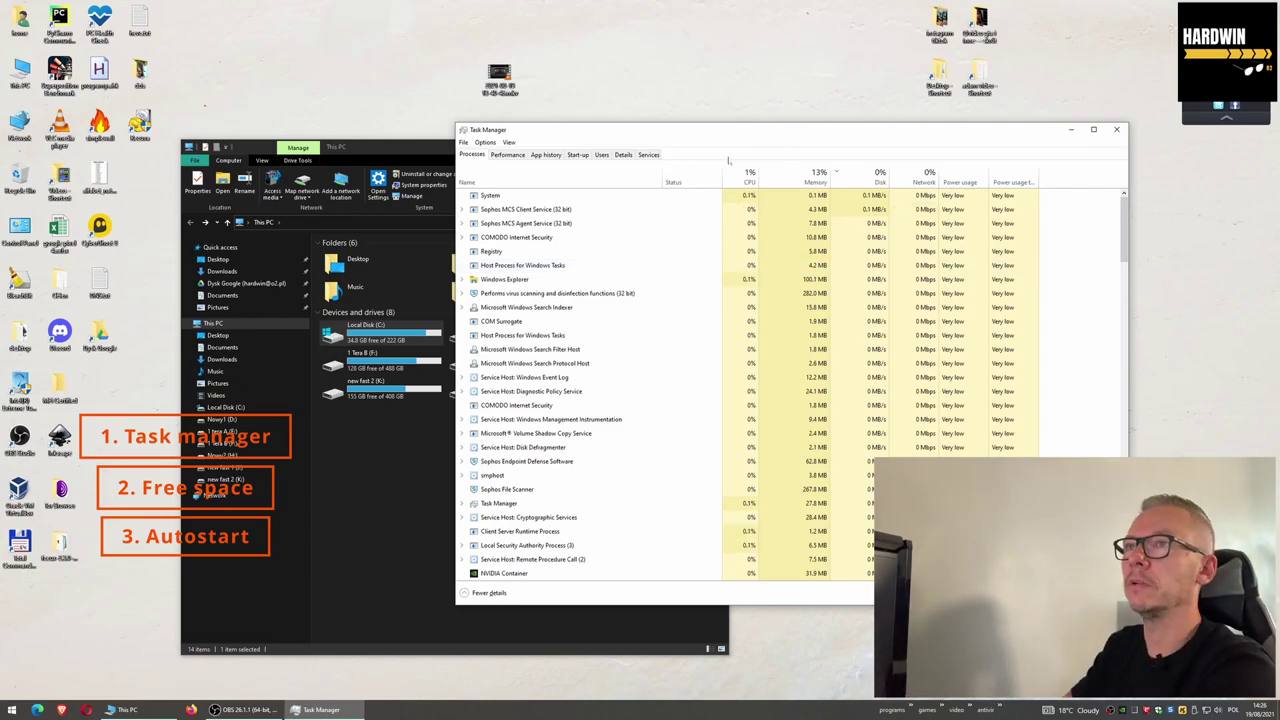
Review Task Manager's start-up programs and the actions available for Internet Security Essentials, leaving the entry as it is
left_click_drag(695, 137, 684, 133)
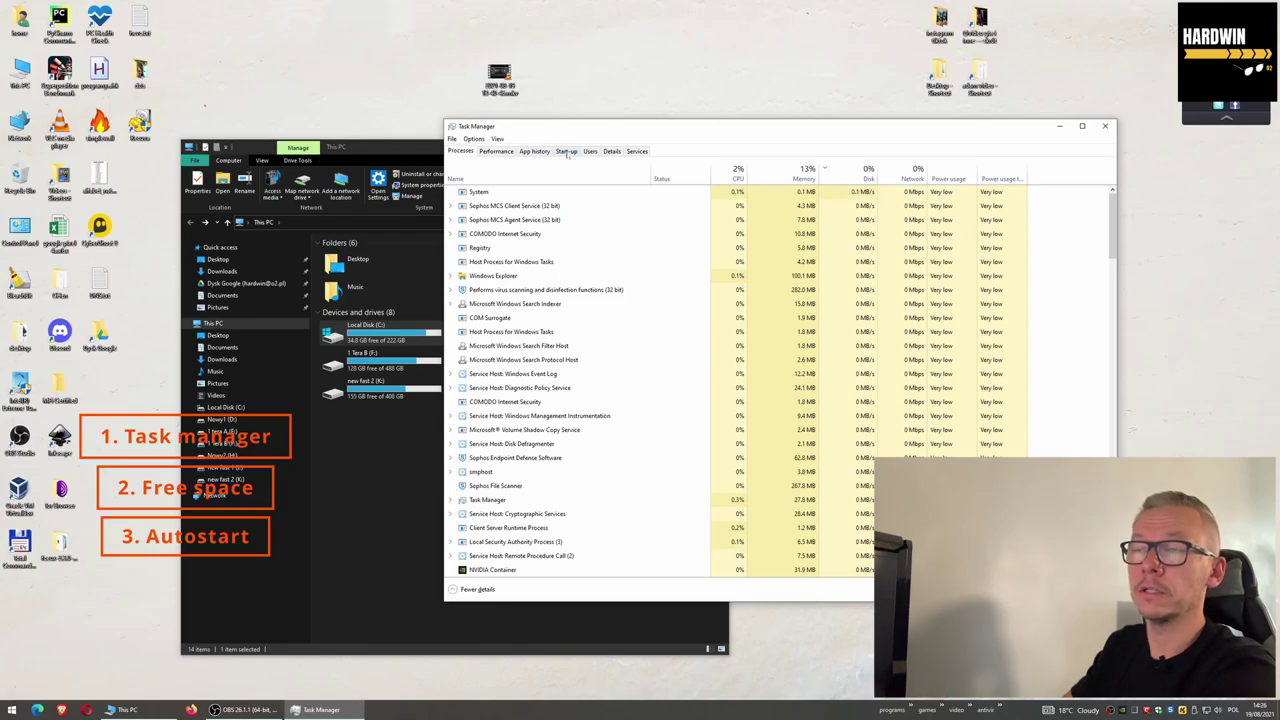
left_click(566, 151)
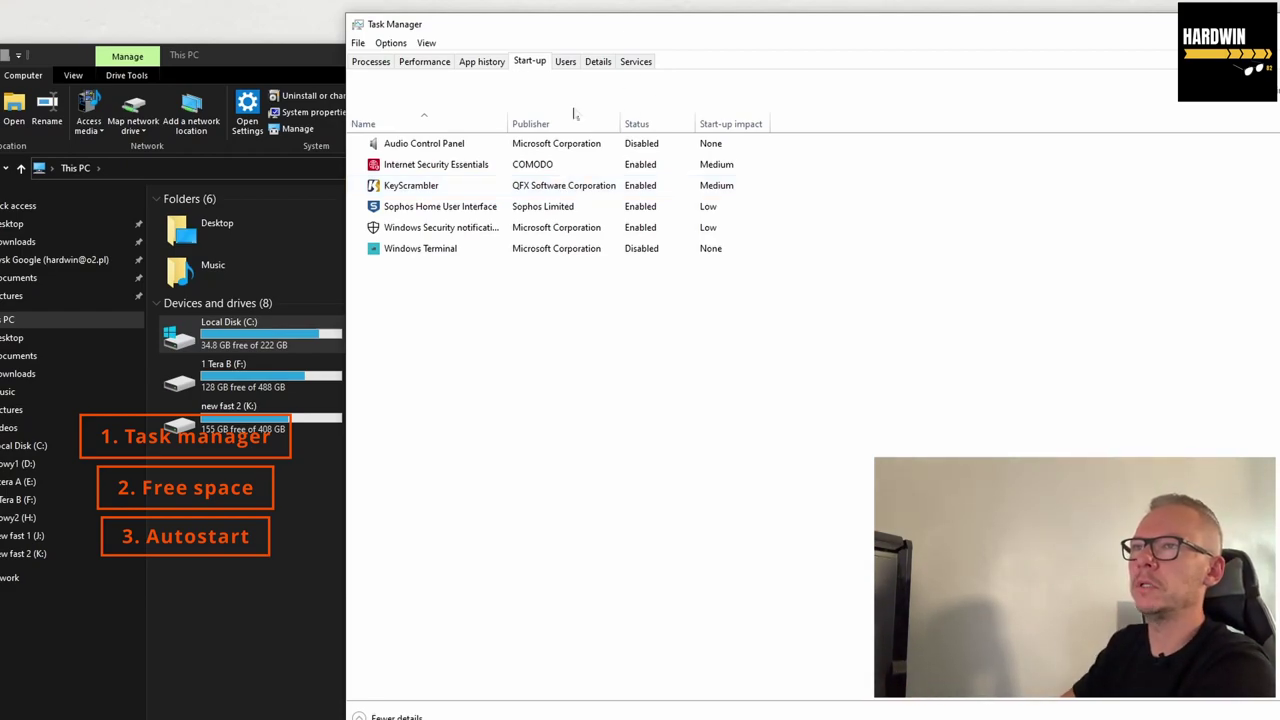
right_click(453, 166)
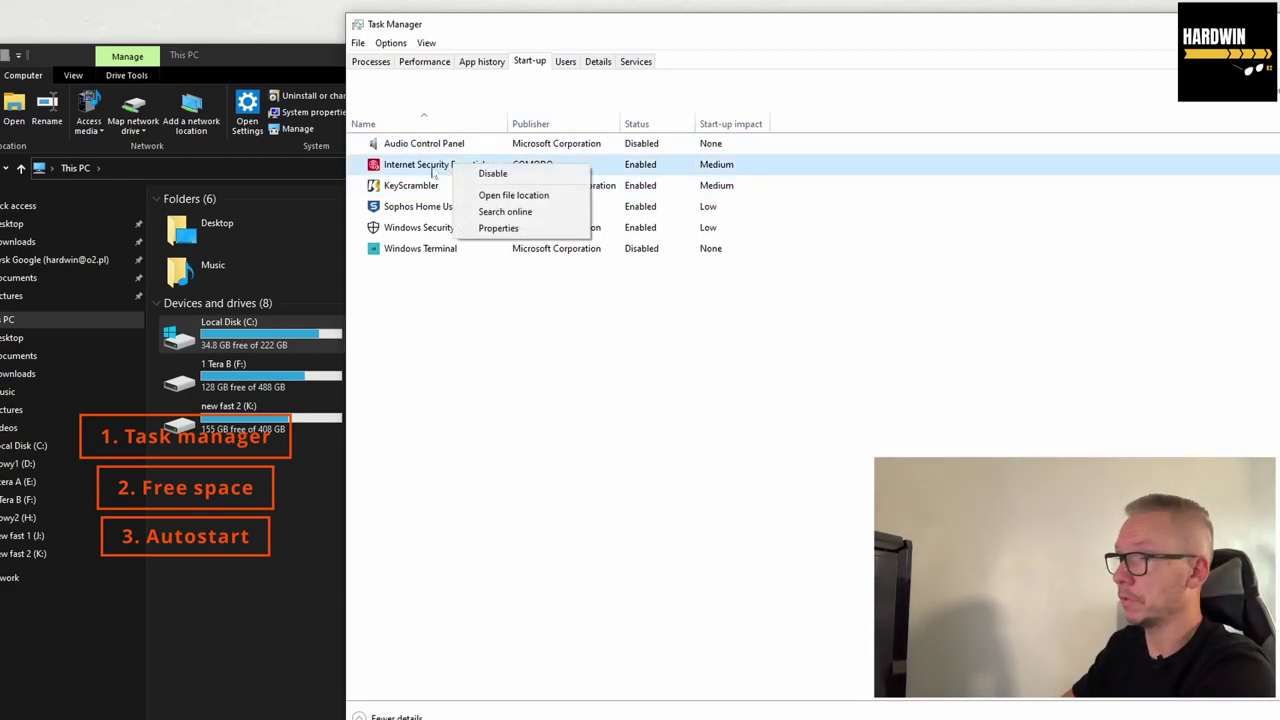
left_click(680, 354)
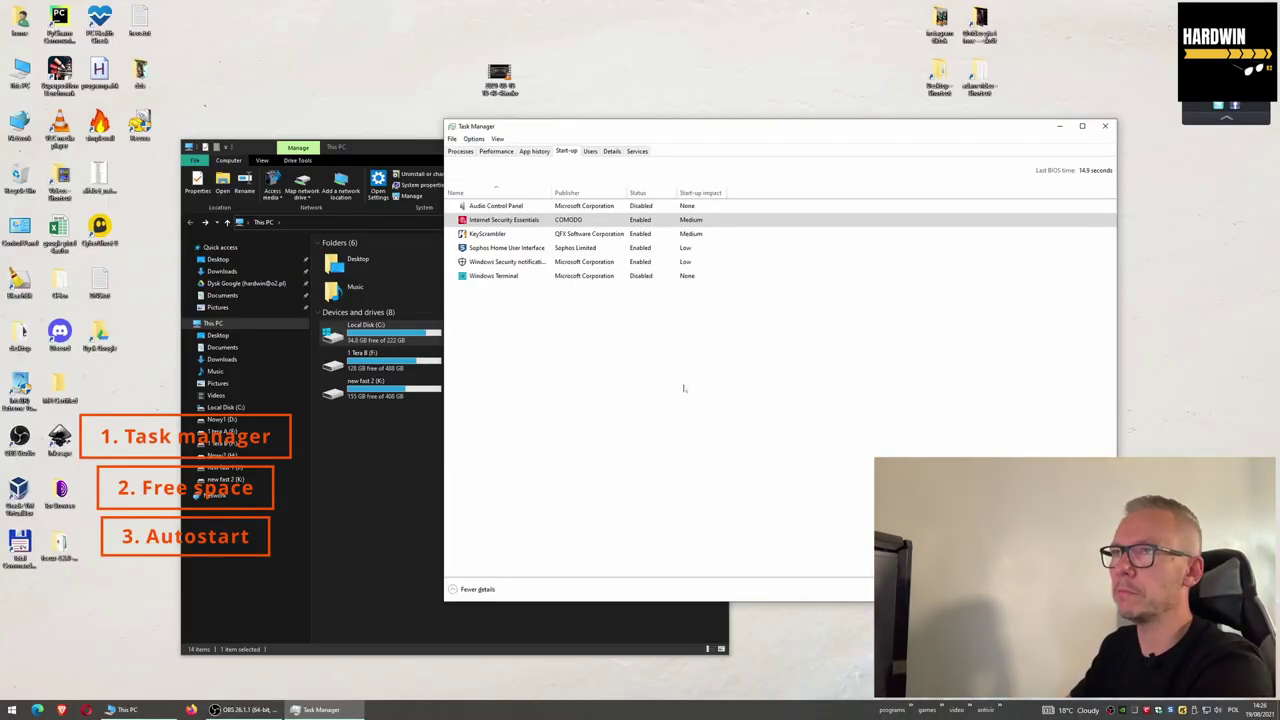
Launch Autoruns from the antivirus tools shortcuts and bring up its full list of autostart entries
left_click(999, 709)
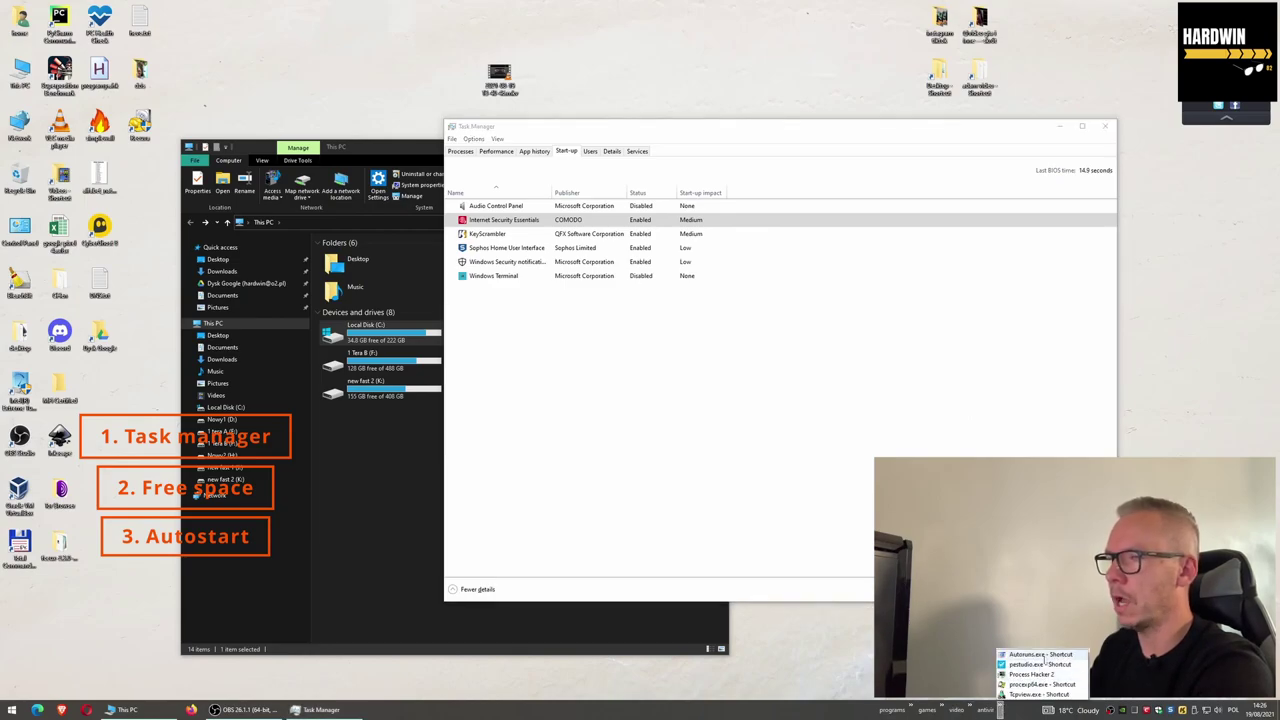
left_click(1040, 655)
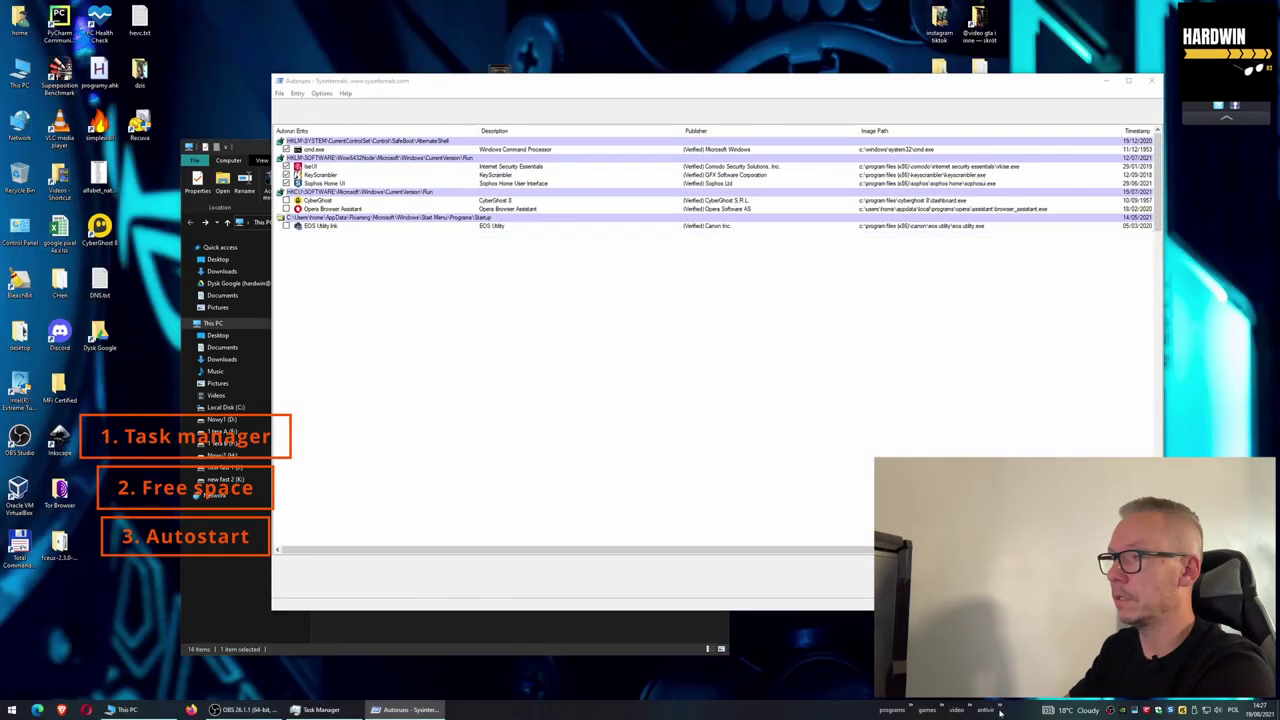
left_click(999, 709)
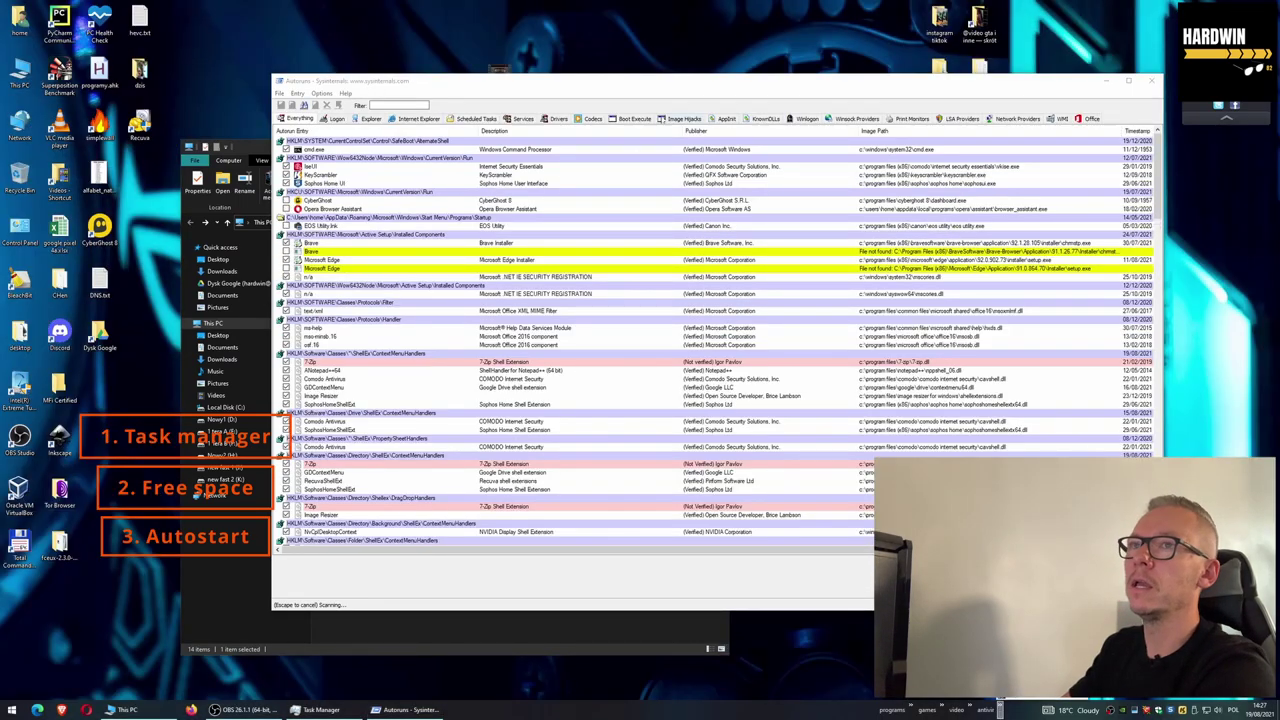
left_click(640, 100)
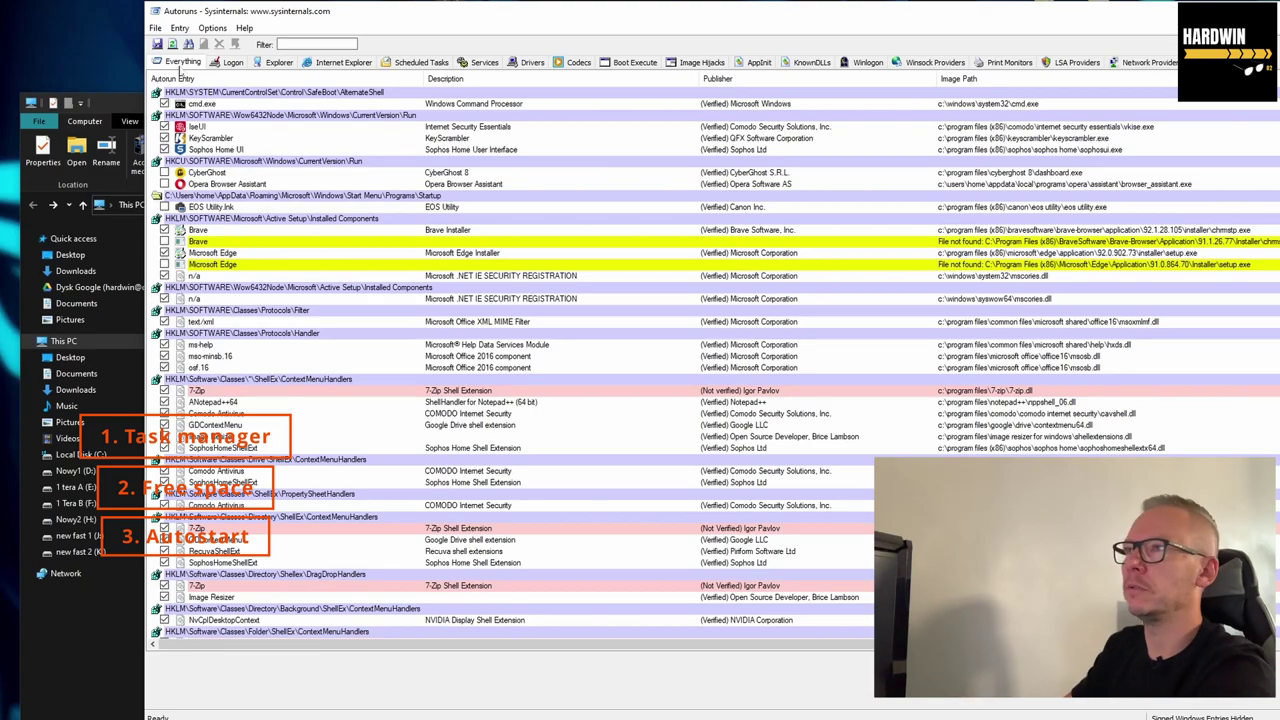
Review the Logon and Internet Explorer autostart entries in Autoruns
left_click_drag(584, 19, 566, 21)
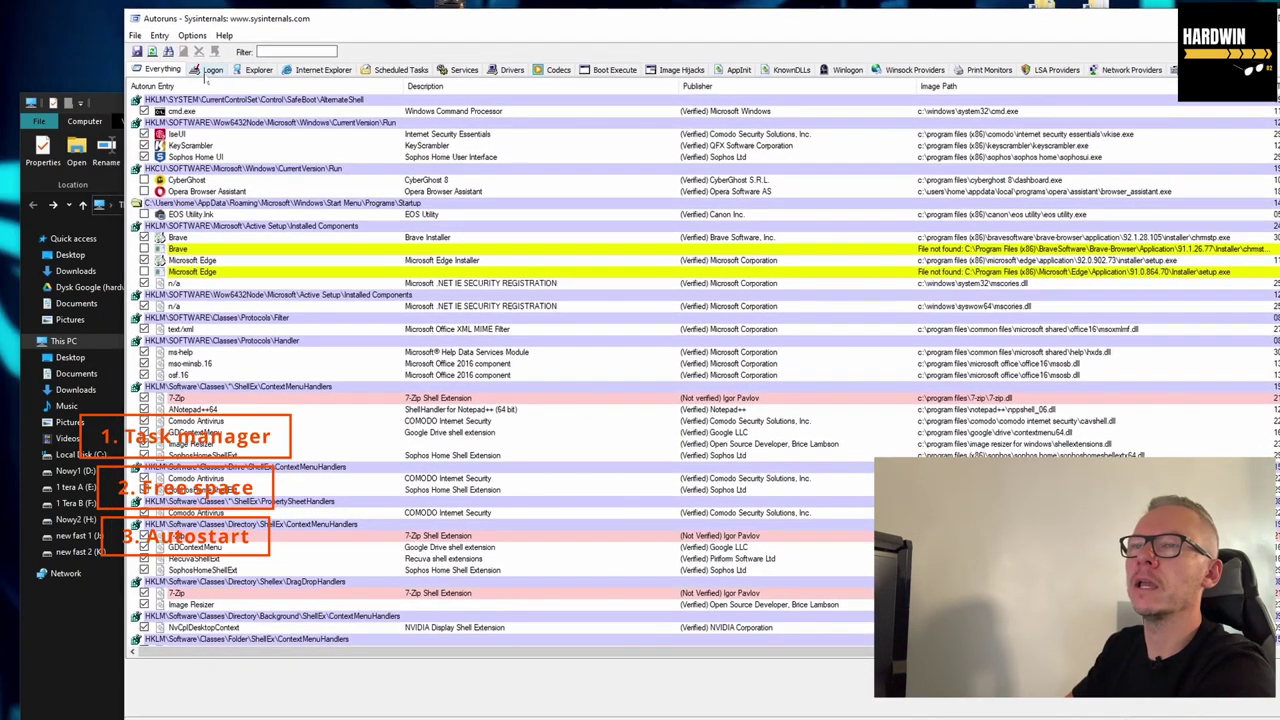
left_click(210, 71)
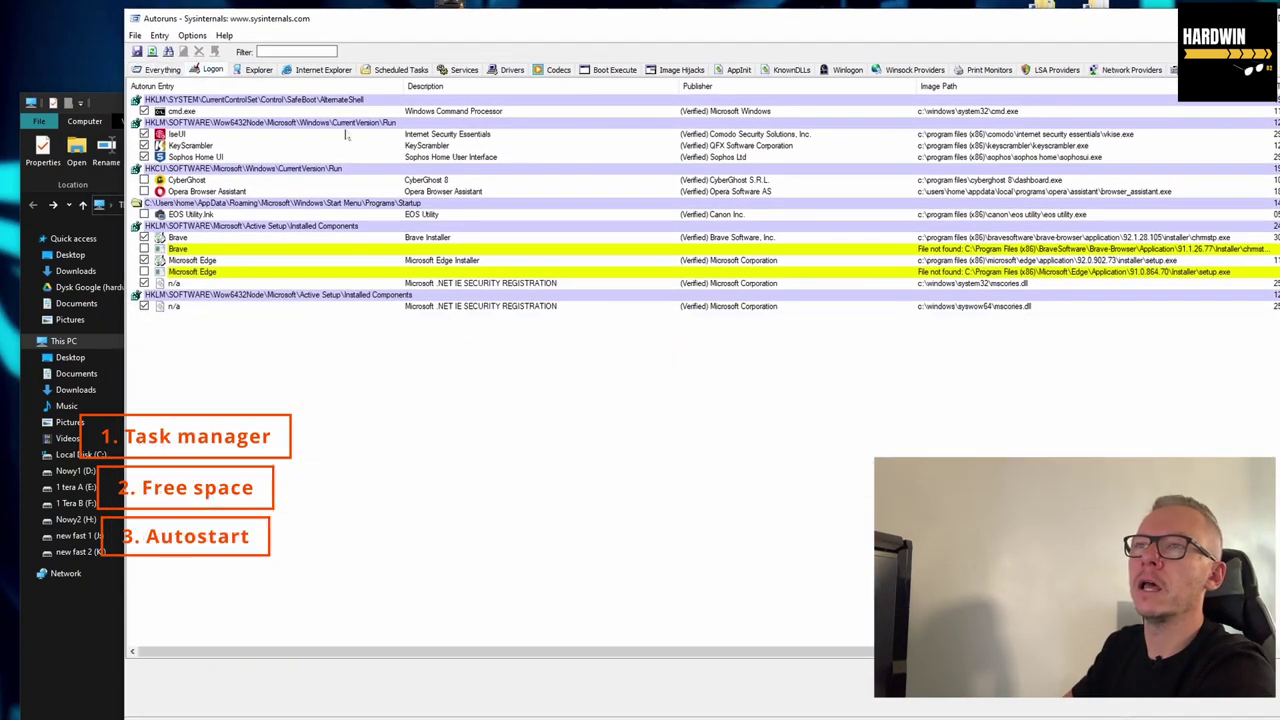
left_click(323, 70)
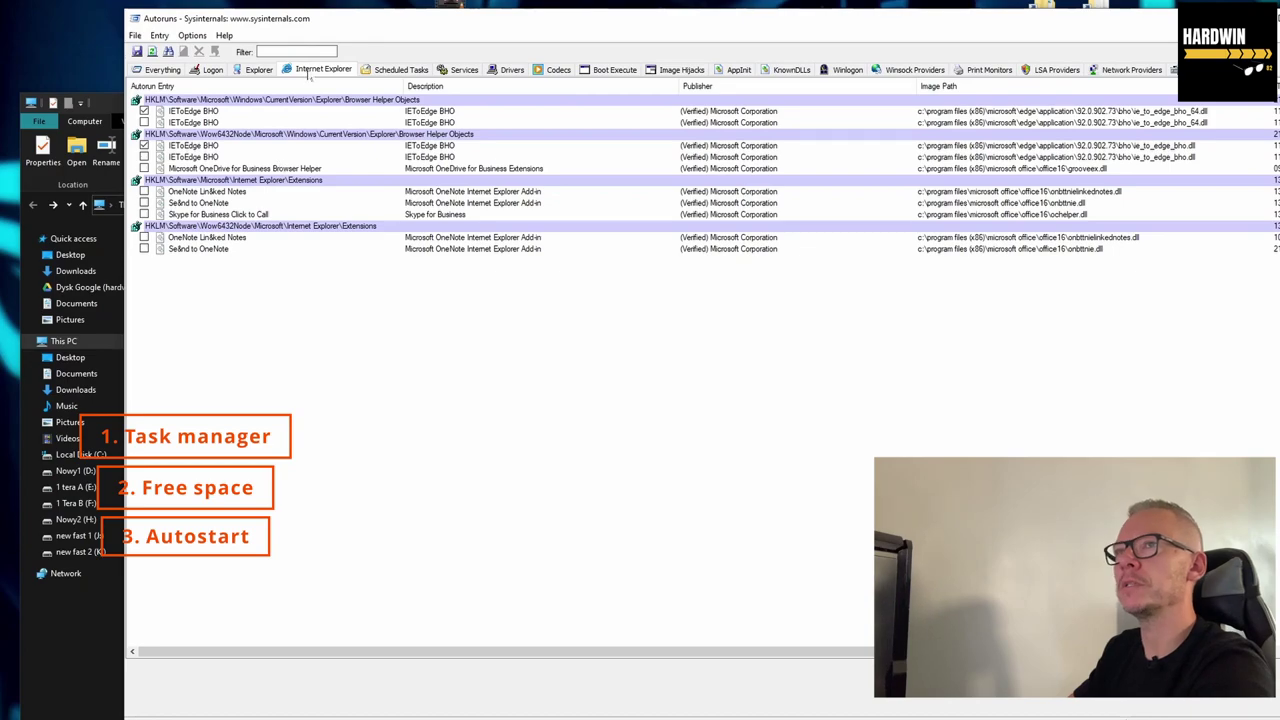
Review the Scheduled Tasks autostart entries in Autoruns and go through the following categories up to KnownDLLs
left_click(392, 70)
left_click_drag(473, 19, 511, 31)
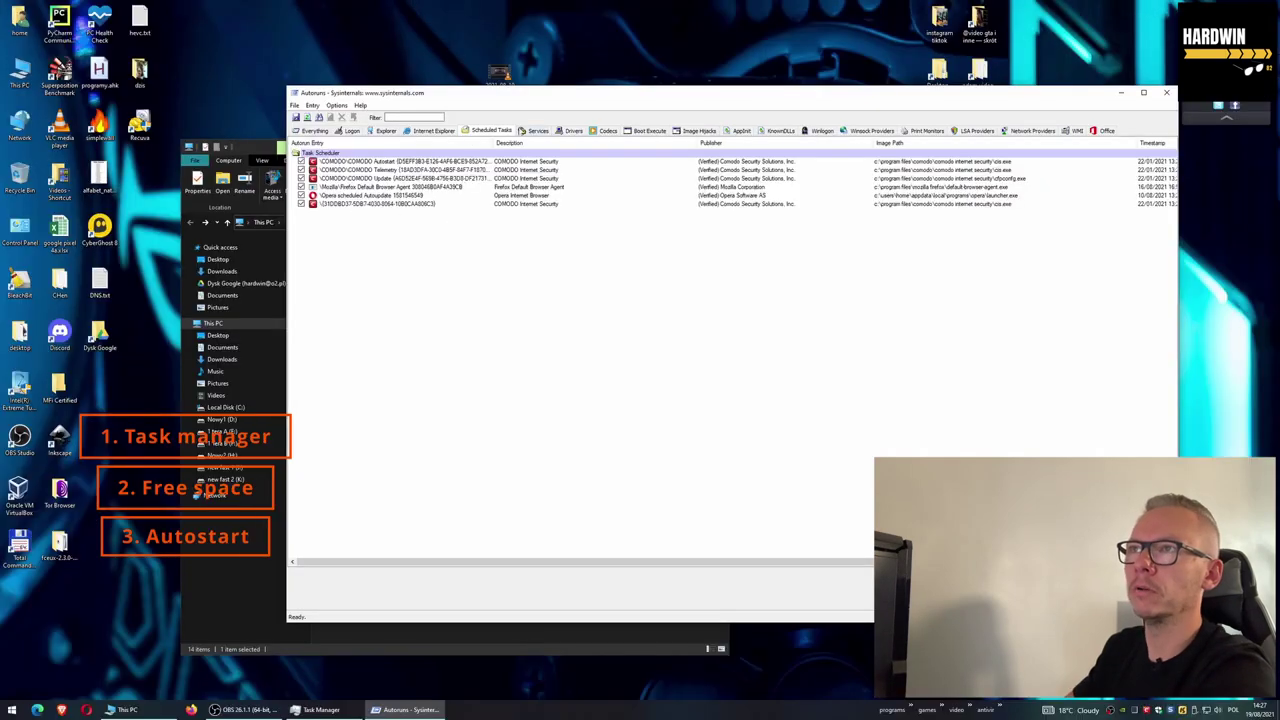
key("Right")
key("Right")
key("Right")
key("Right")
key("Right")
key("Right")
key("Right")
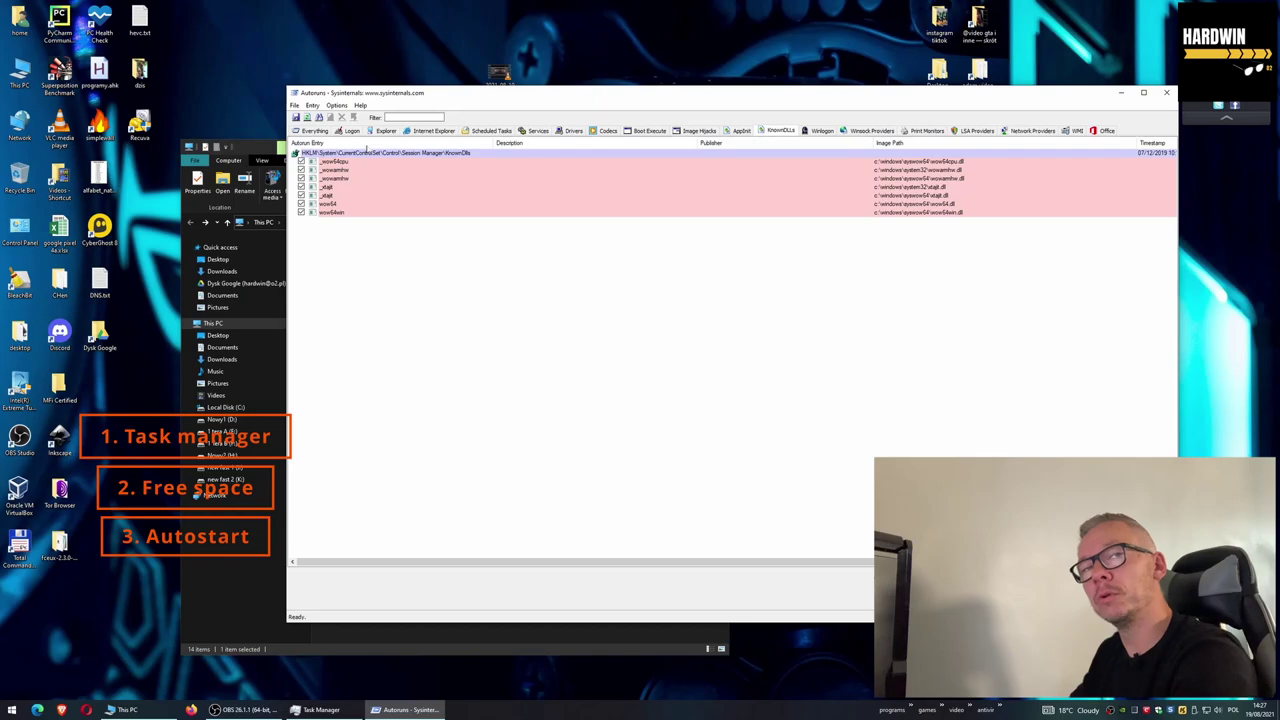
Look over the Everything, Explorer, Scheduled Tasks and Services entries once more, and close Autoruns
left_click(345, 132)
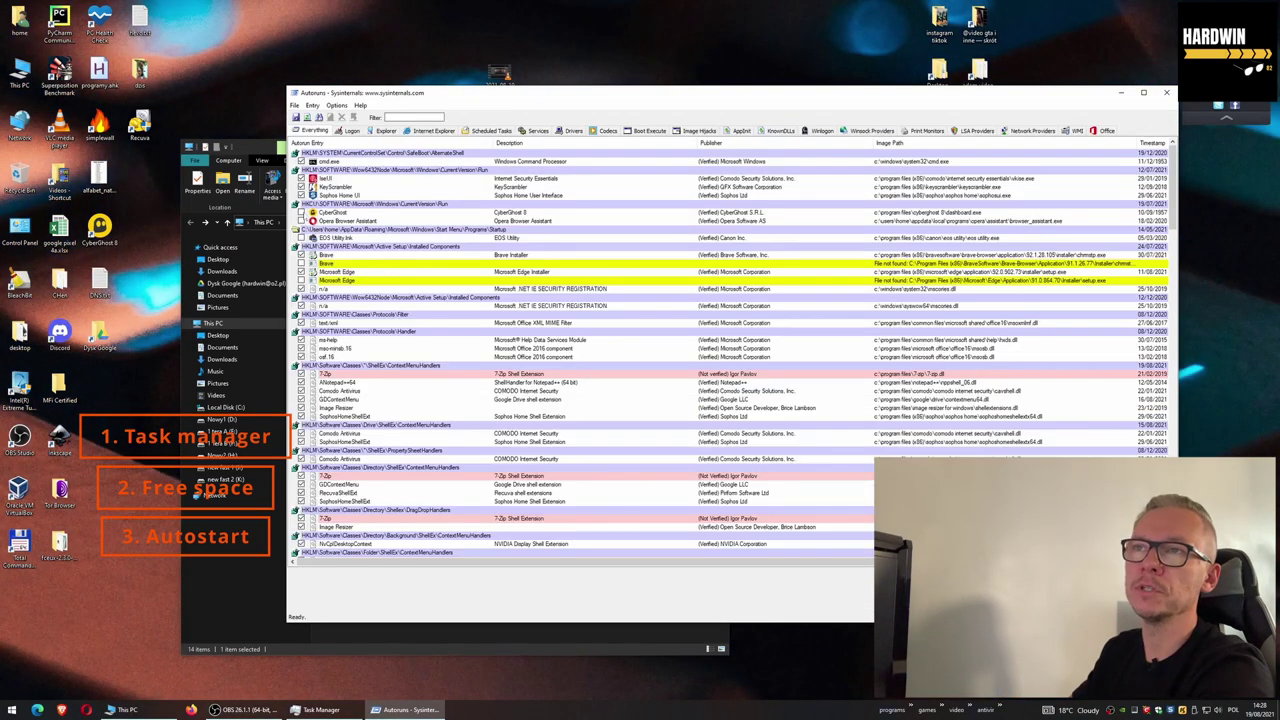
left_click(386, 131)
left_click(490, 131)
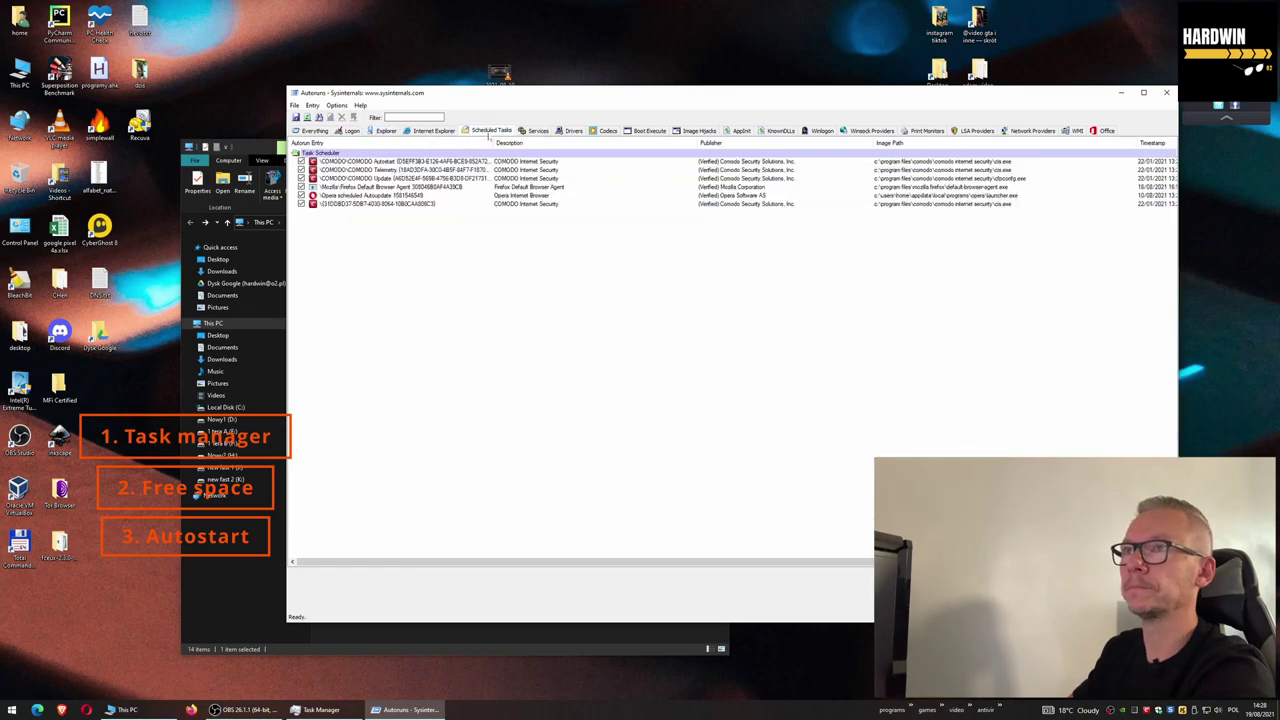
left_click(538, 131)
left_click(1166, 92)
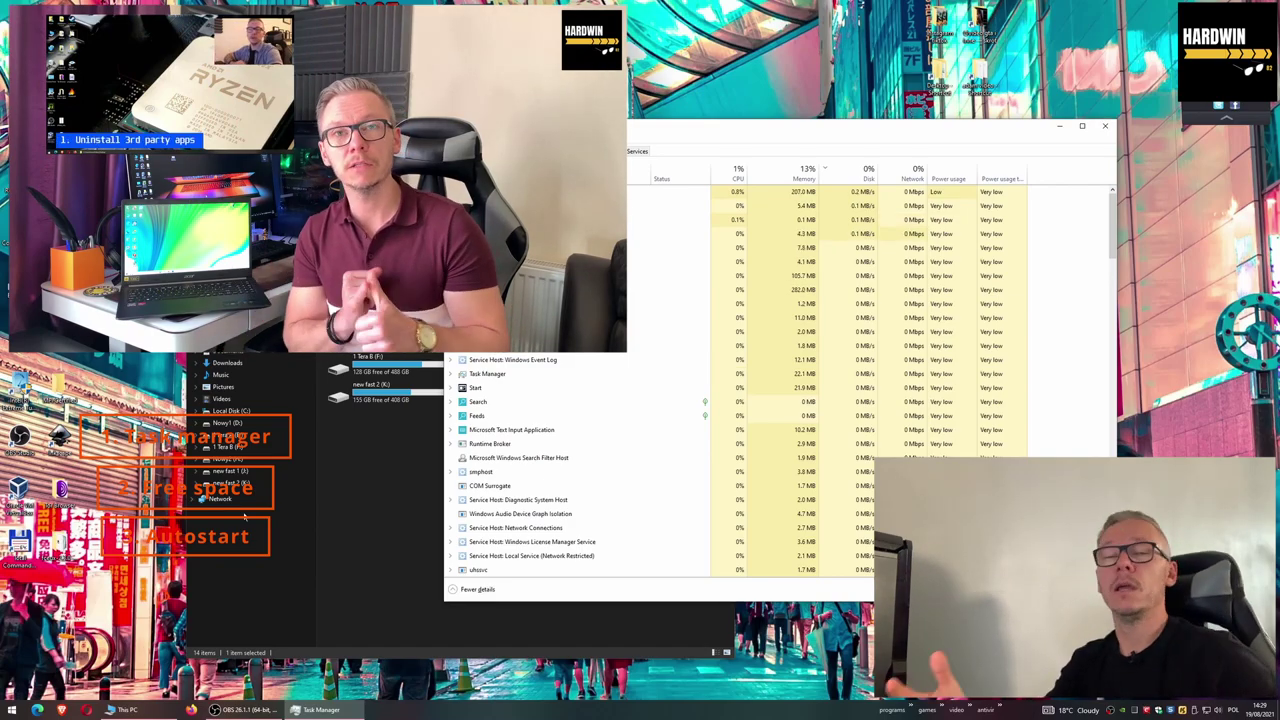
Open the Apps & features page in Windows Settings to list the installed programs
left_click(12, 710)
left_click(12, 664)
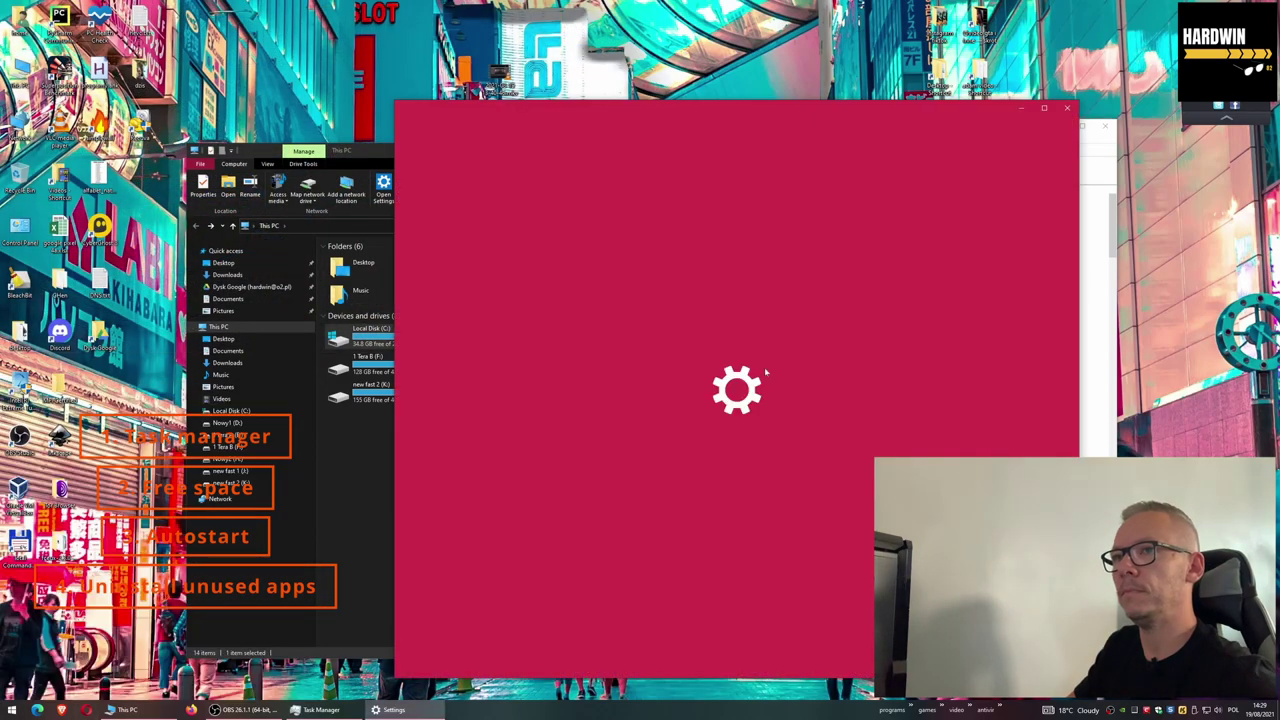
left_click(483, 338)
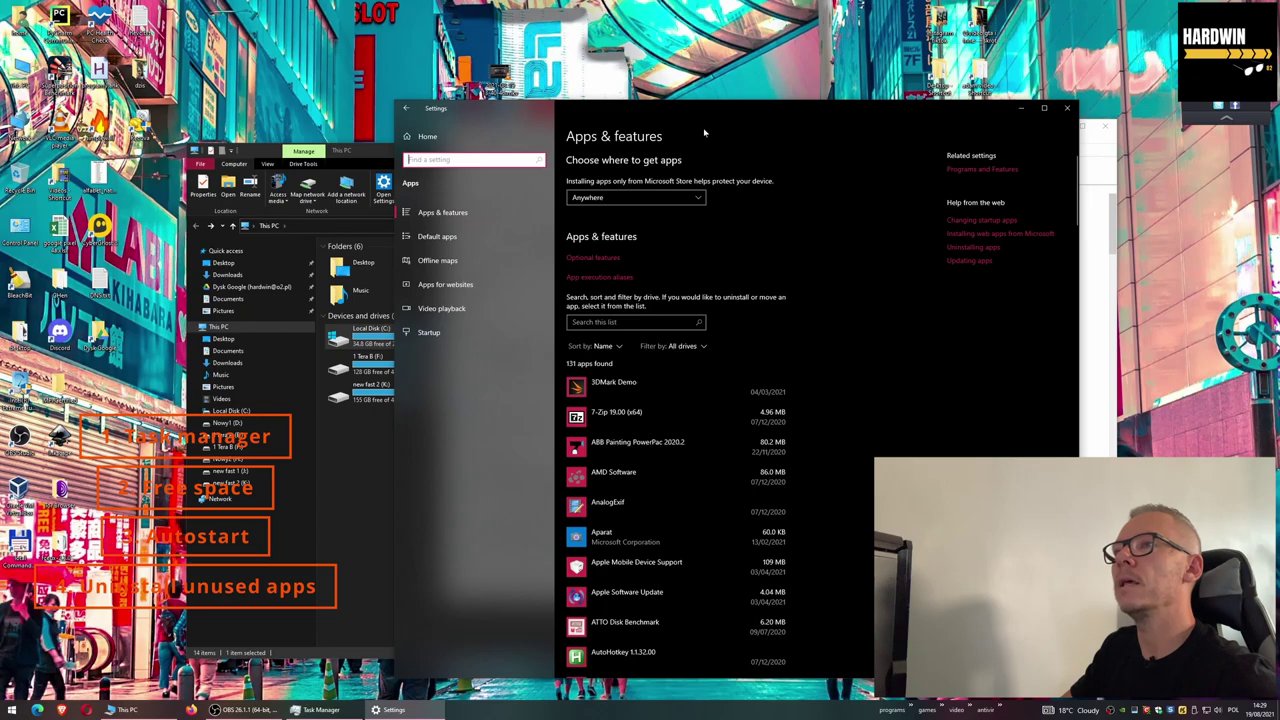
left_click_drag(746, 116, 700, 94)
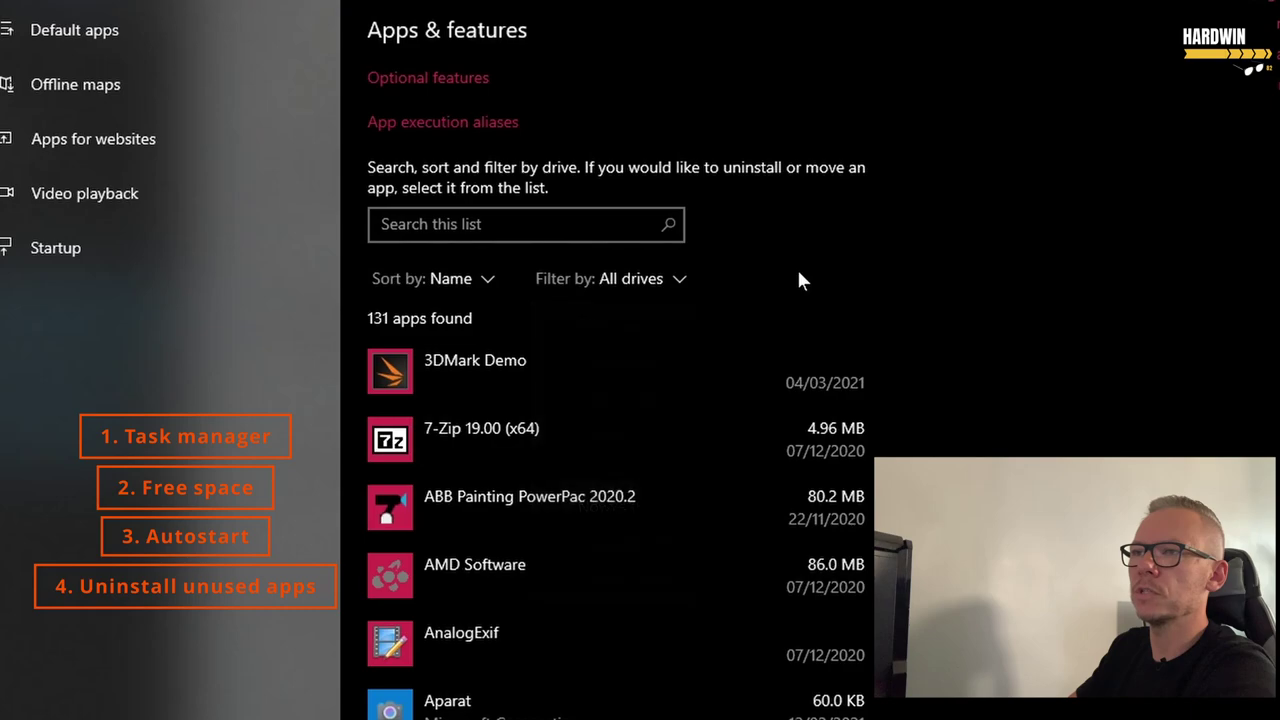
Sort the installed apps by installation date and look over the most recent ones
left_click(476, 284)
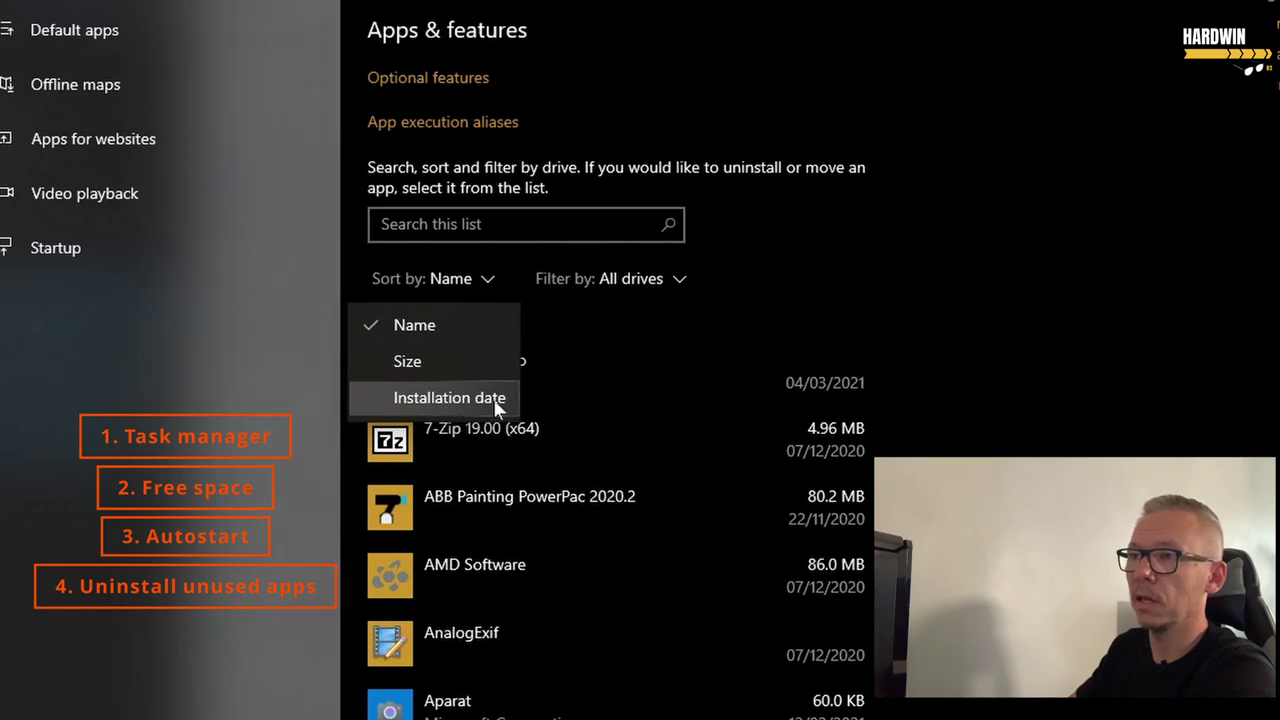
left_click(441, 400)
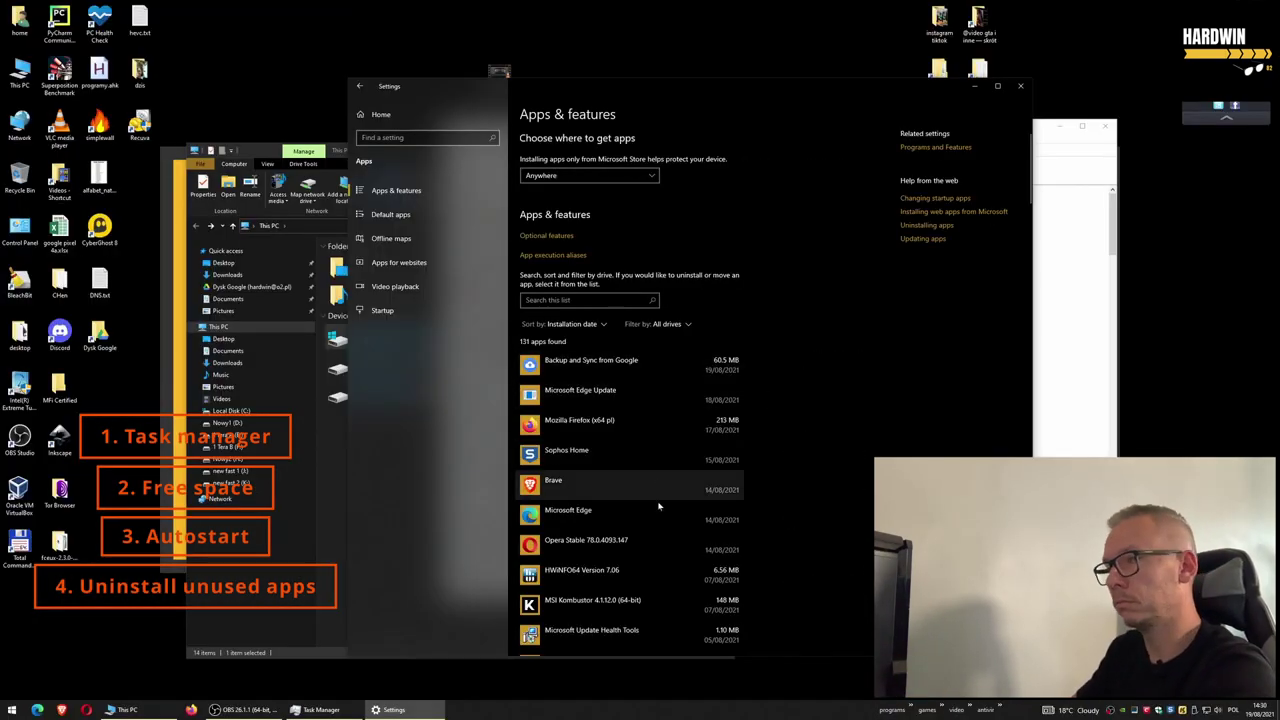
scroll(661, 440, "down", 3)
scroll(661, 440, "up", 3)
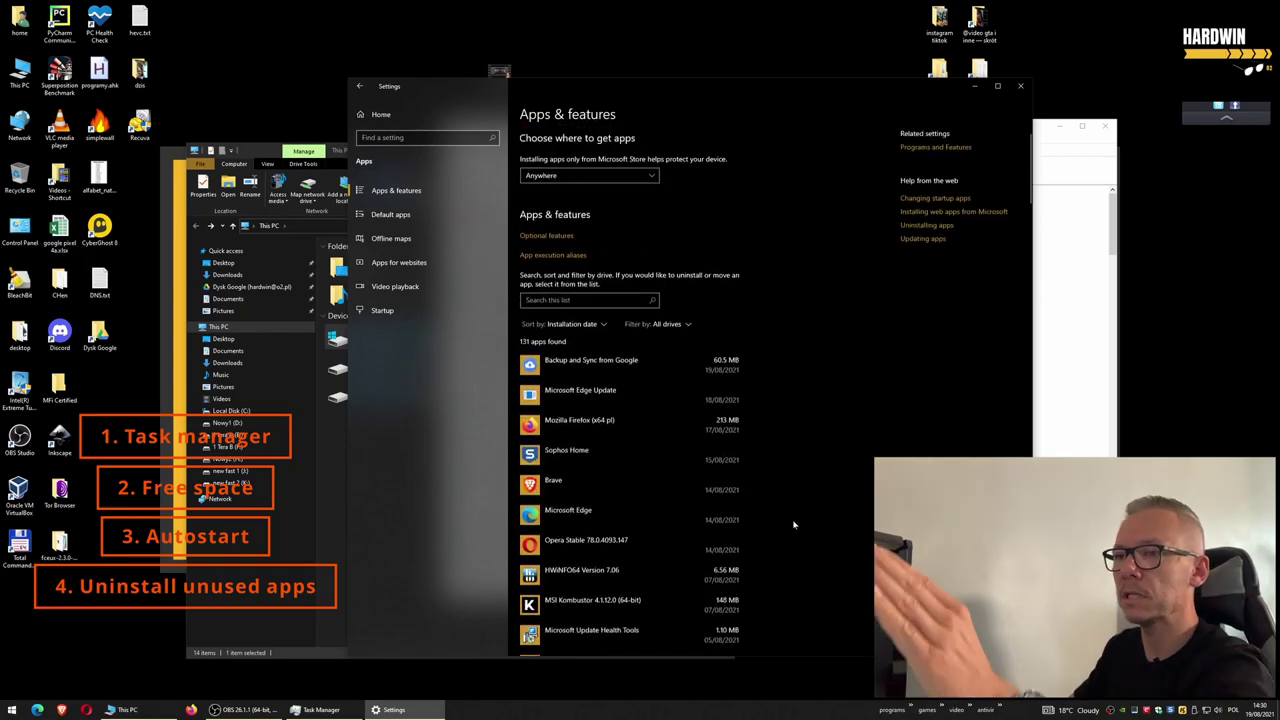
Sort the installed apps by size and review the largest ones for unused programs
left_click(603, 324)
left_click(589, 363)
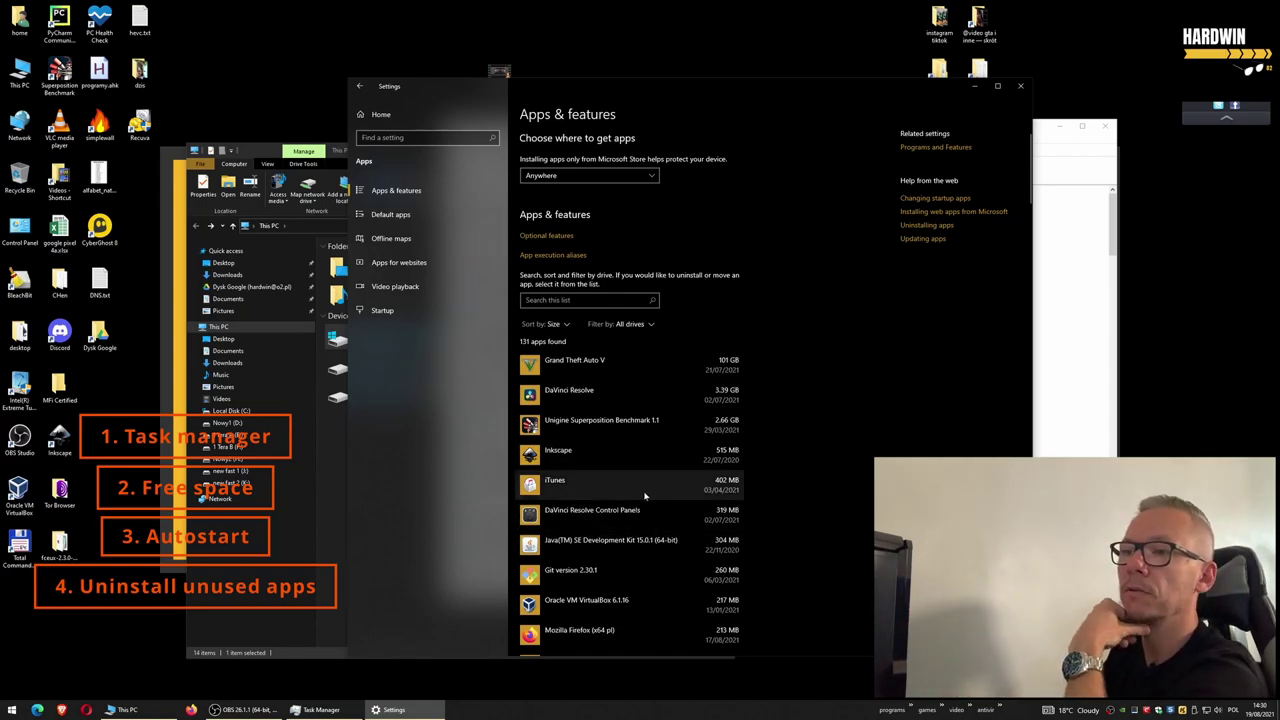
scroll(750, 525, "down", 2)
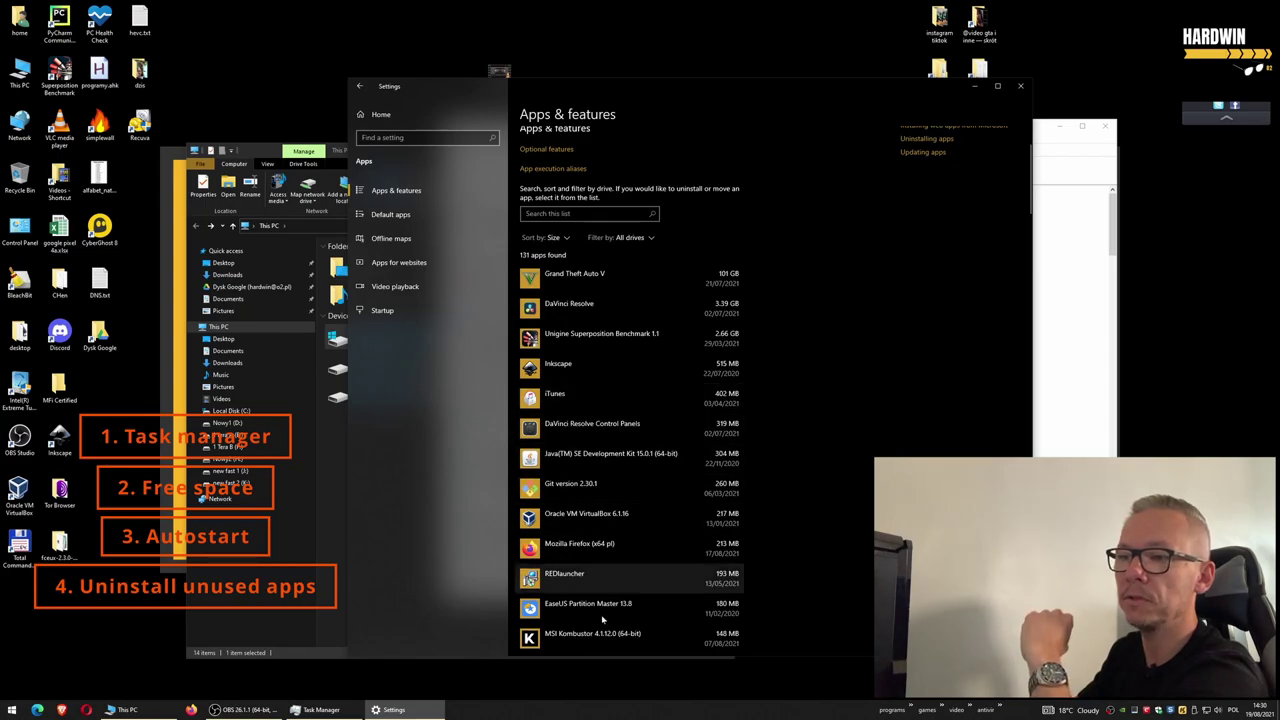
scroll(695, 472, "up", 5)
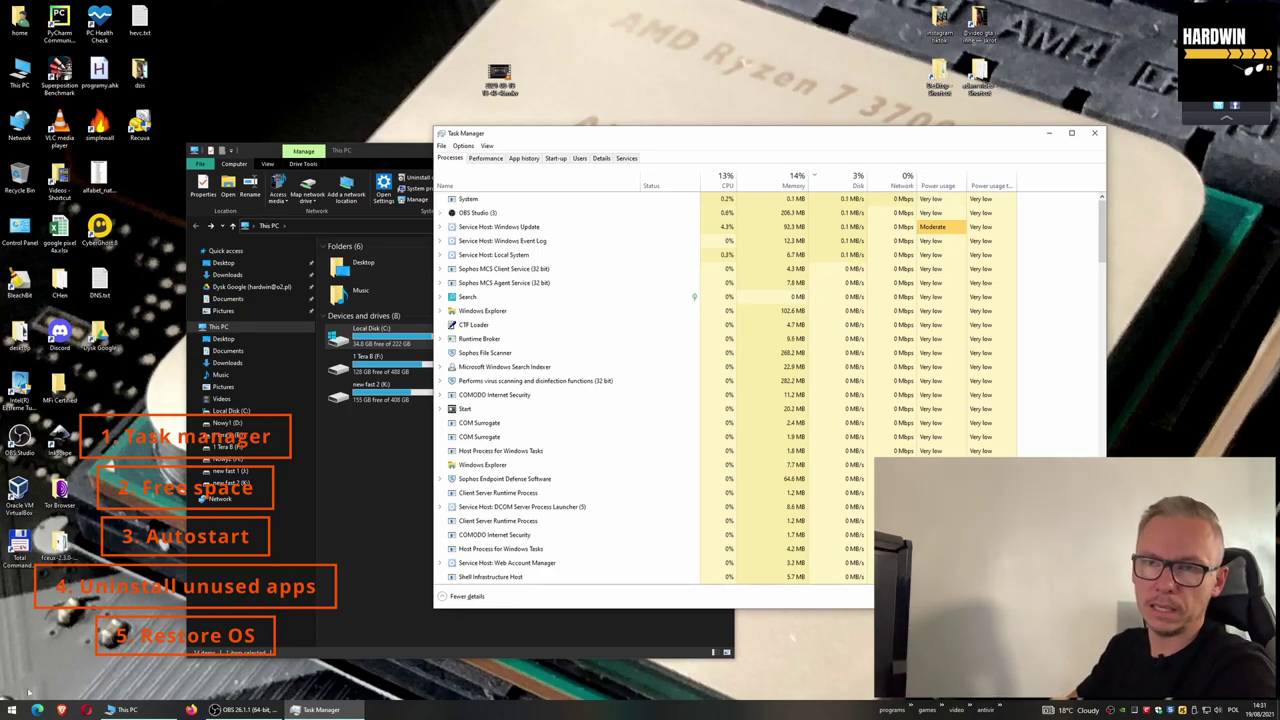
Find the Control Panel Recovery tools by searching Windows Settings for "recov", and open System Restore
left_click(12, 709)
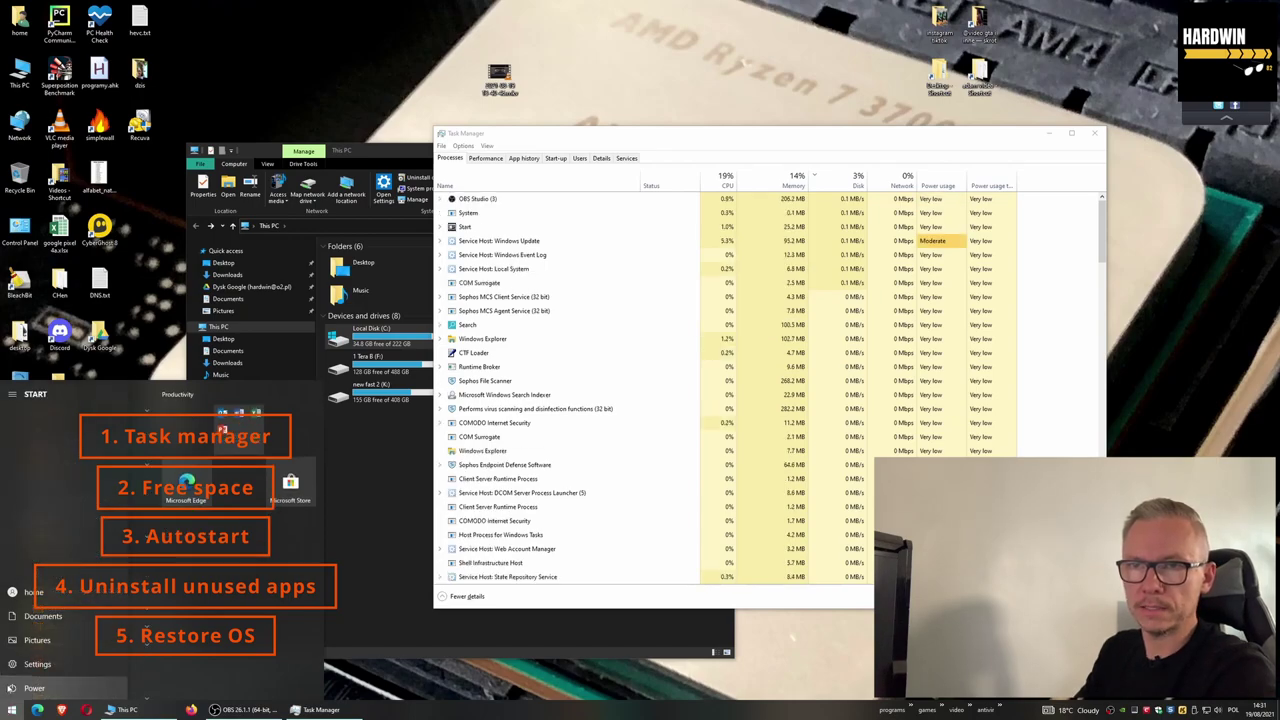
left_click(37, 663)
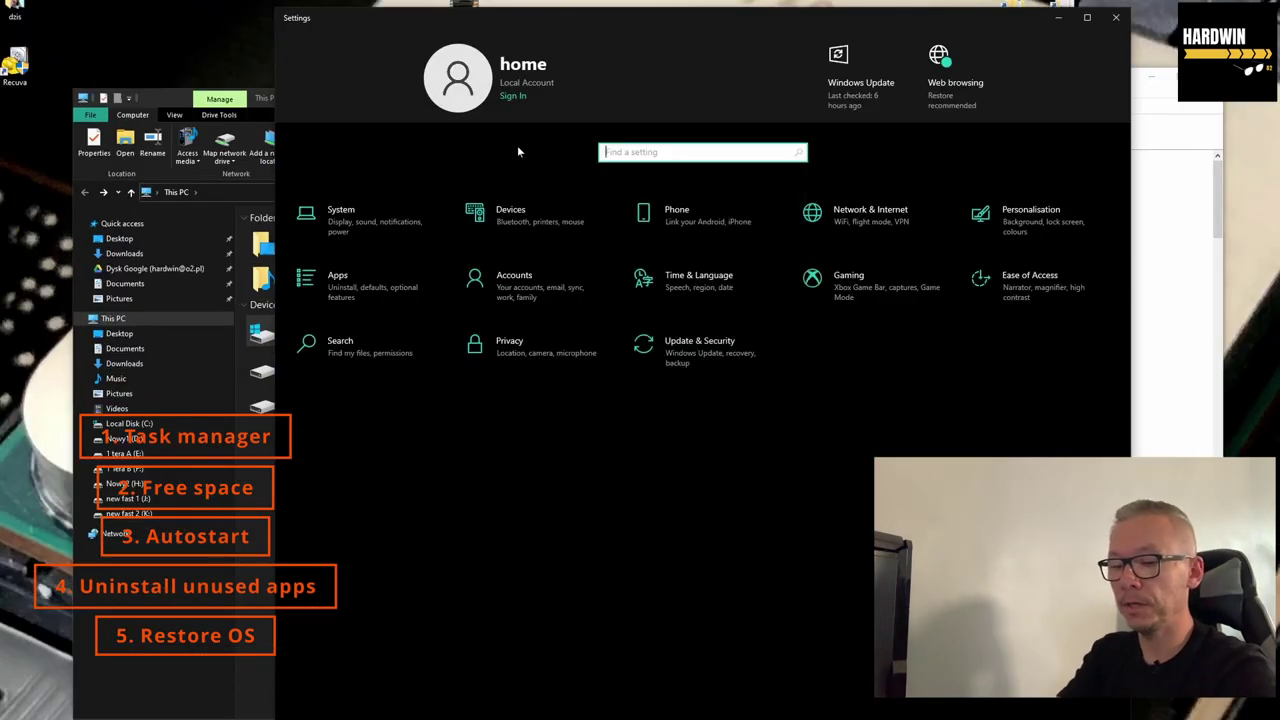
type("recov")
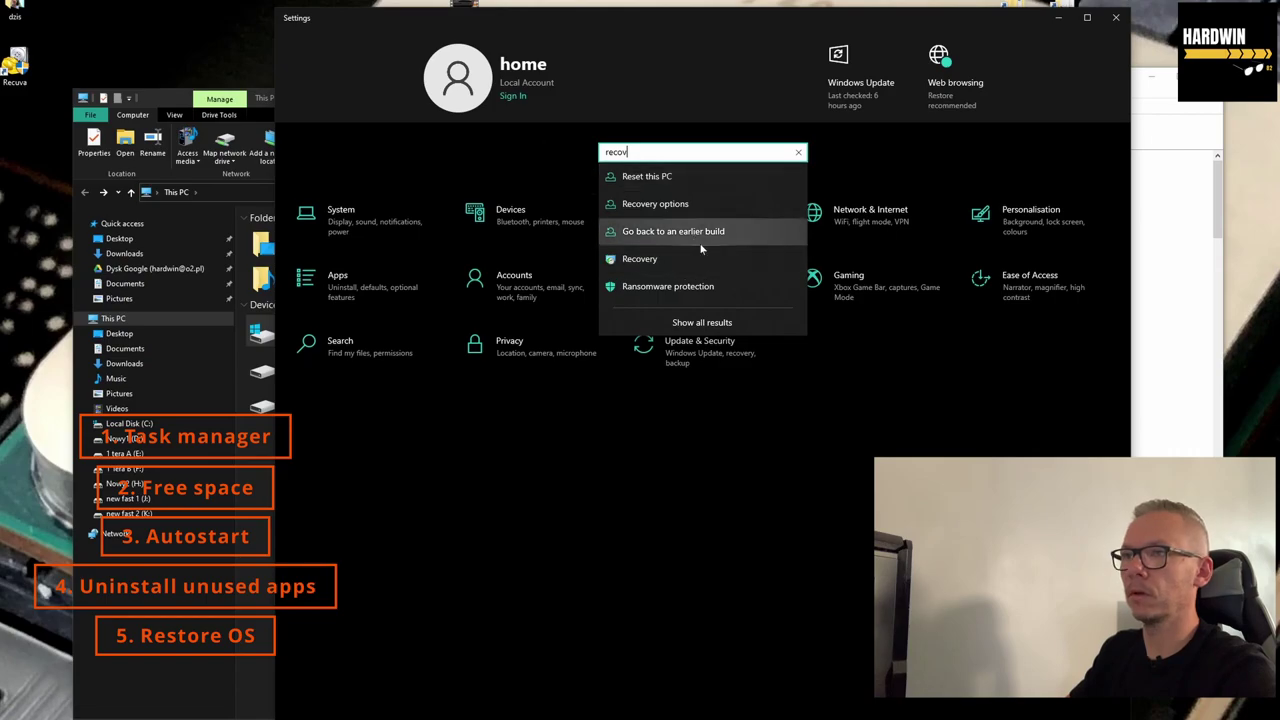
left_click(702, 257)
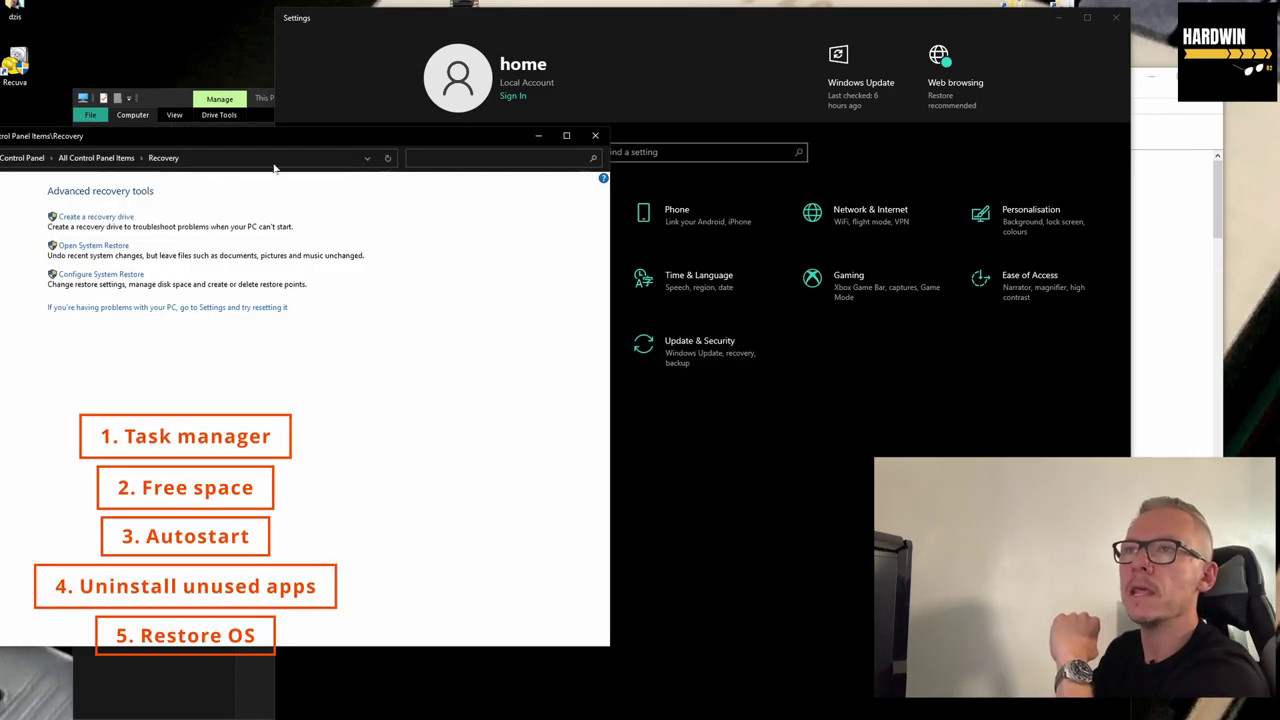
left_click_drag(268, 150, 586, 204)
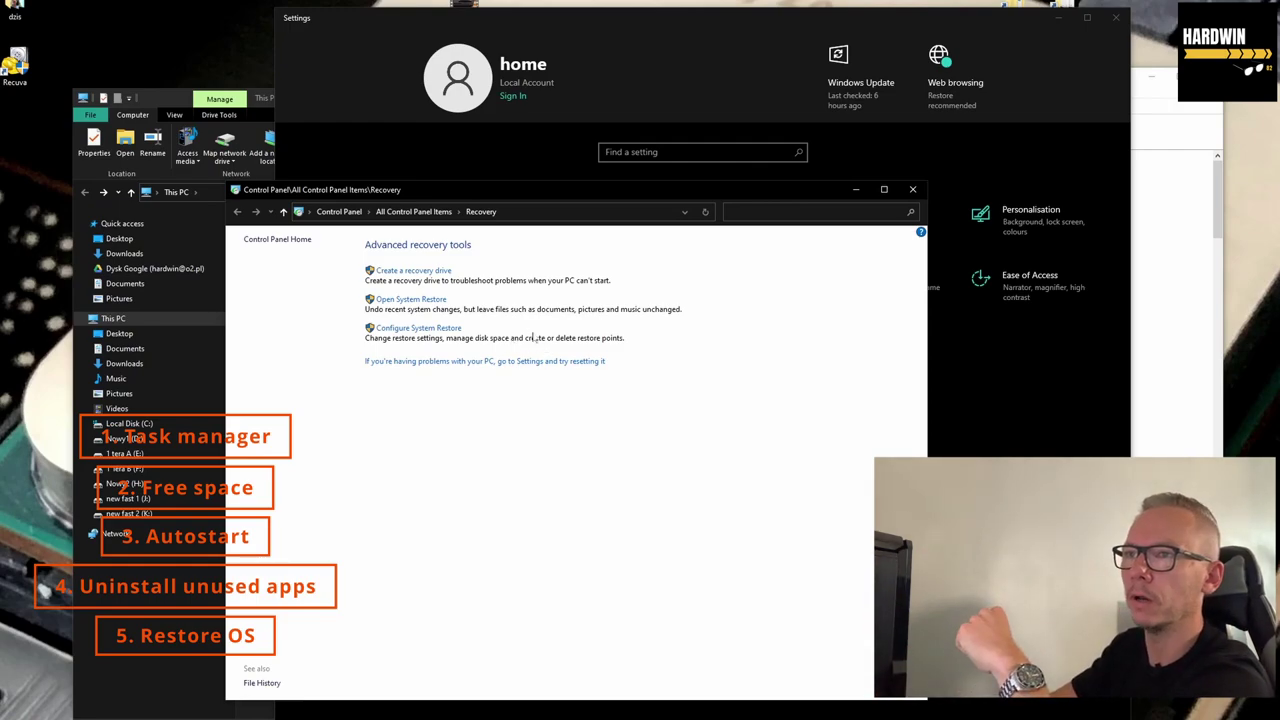
left_click(402, 302)
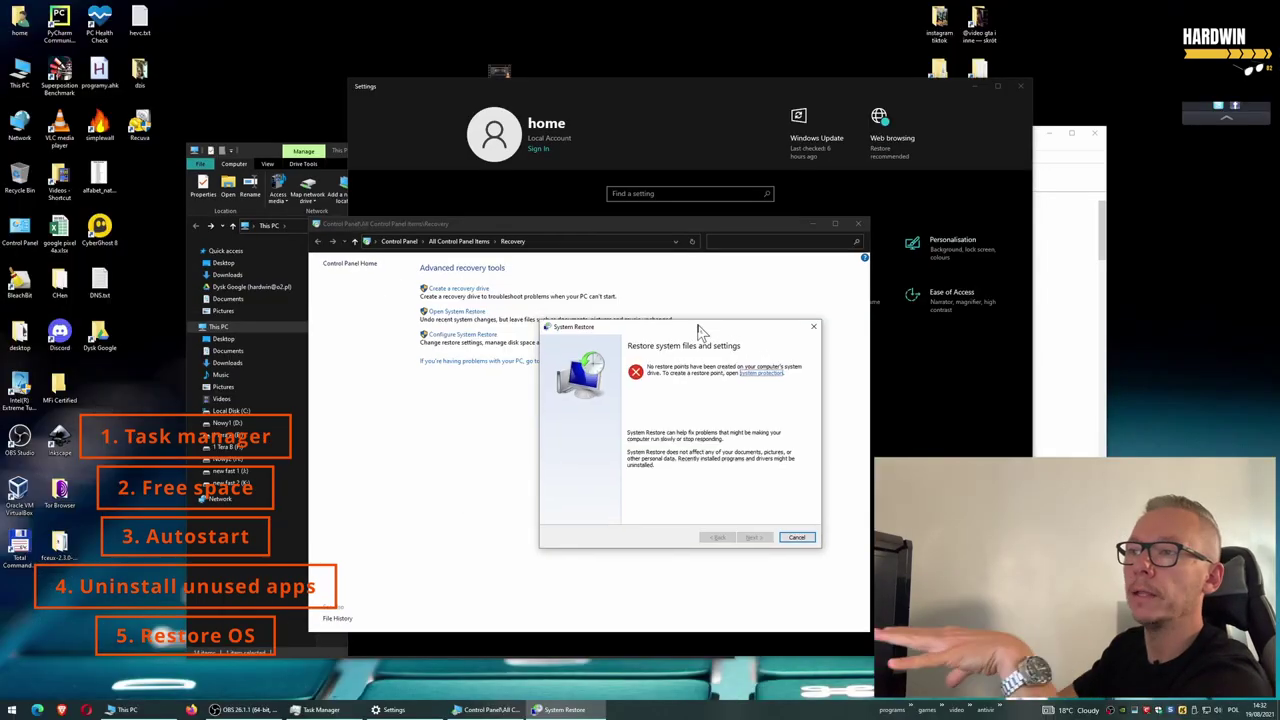
left_click_drag(699, 327, 664, 326)
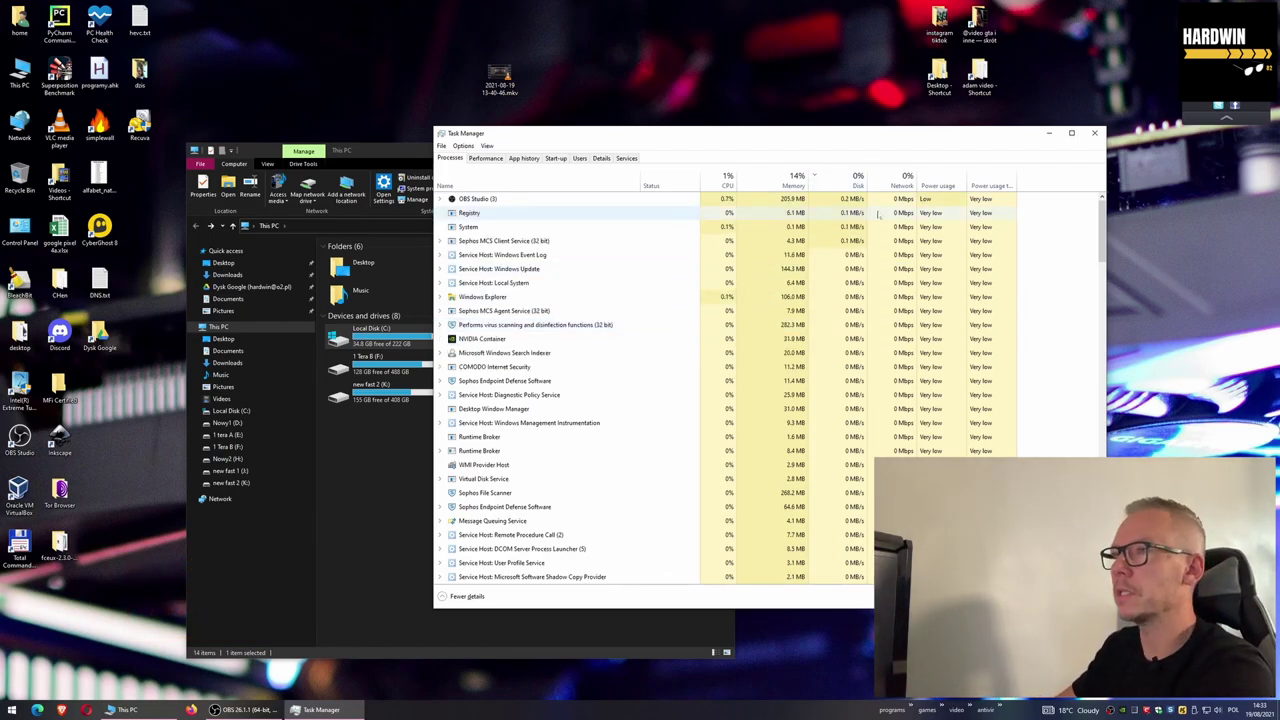
Close Task Manager and the This PC window
left_click(1096, 134)
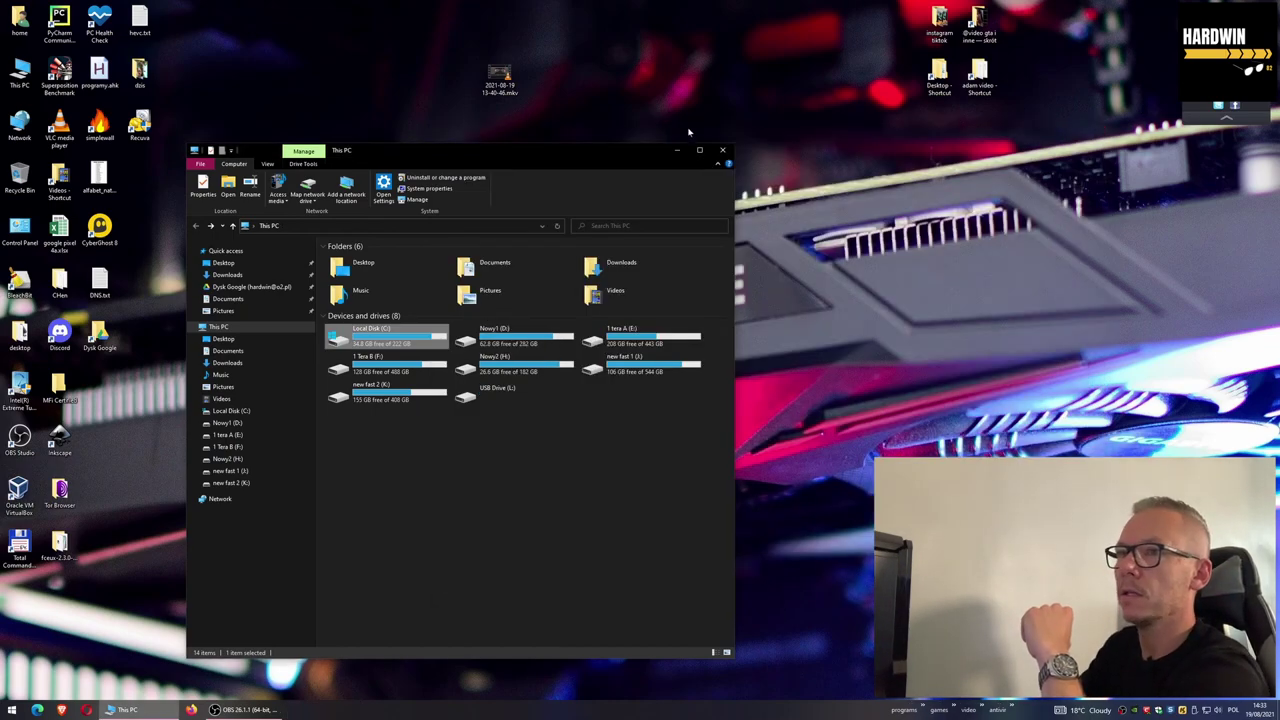
left_click(723, 152)
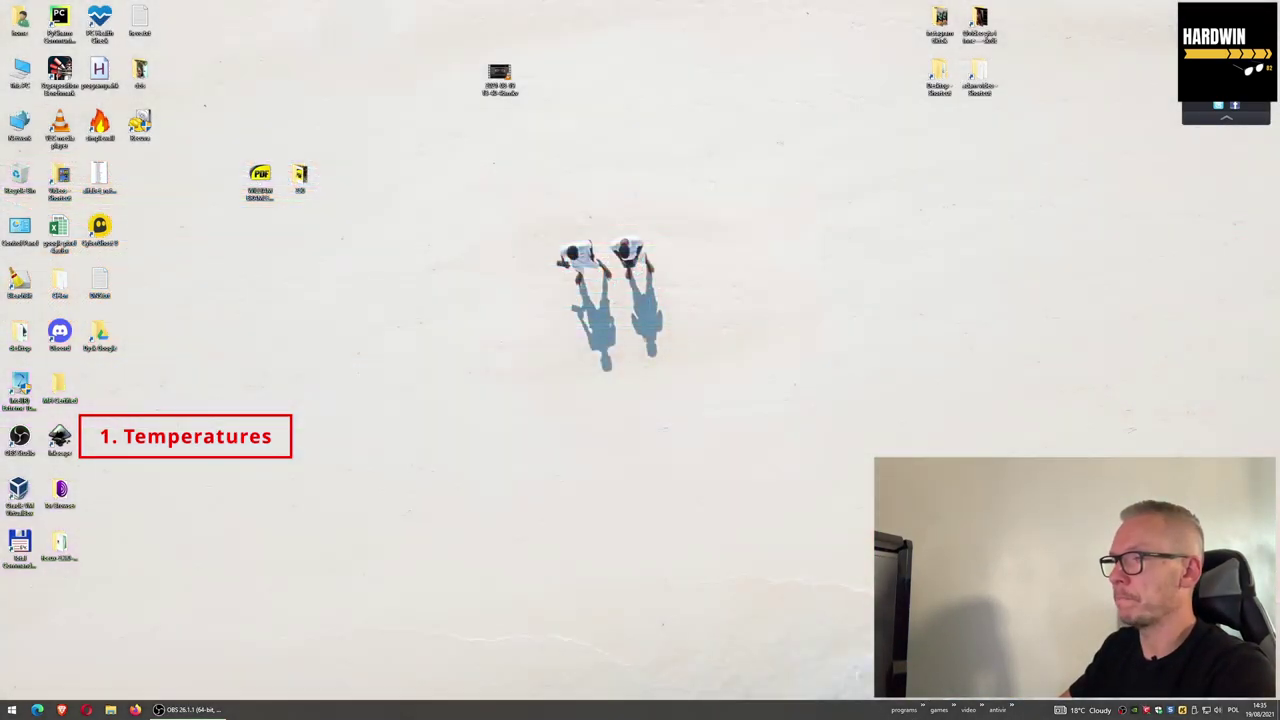
Launch HWiNFO64 from the programs shortcuts and run it in Sensors-only mode
left_click(922, 710)
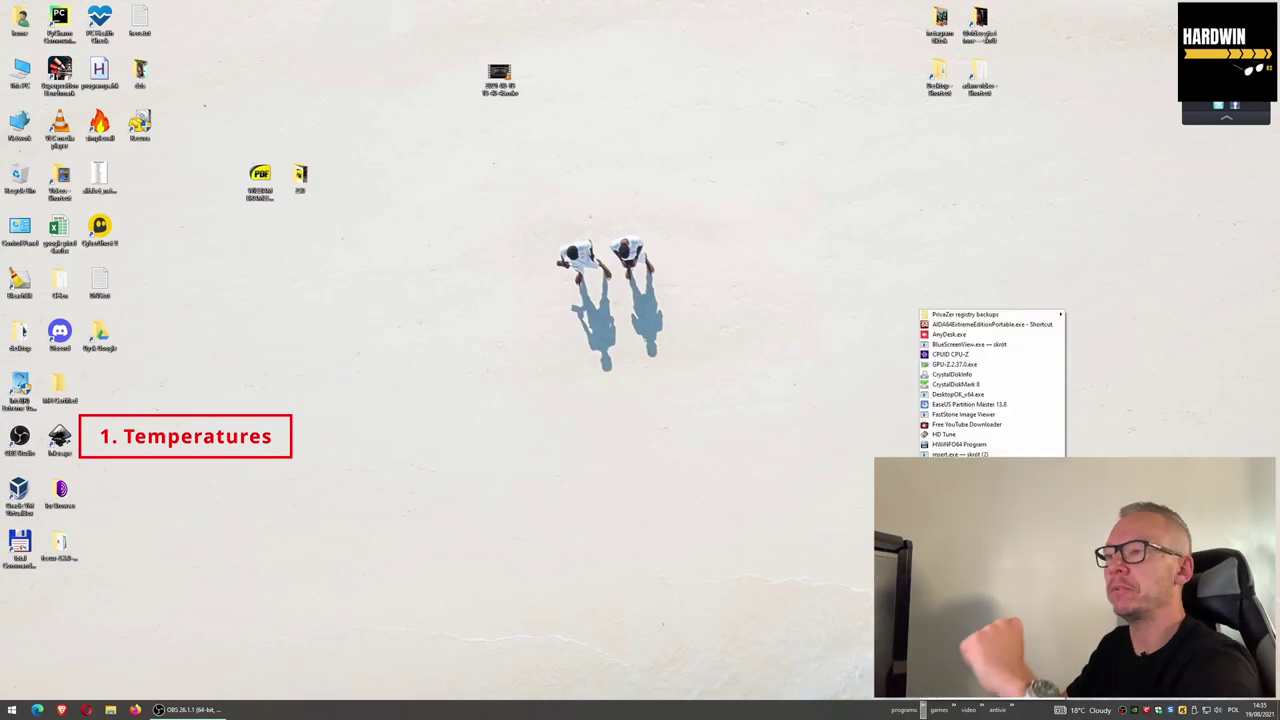
left_click(1002, 446)
left_click(598, 678)
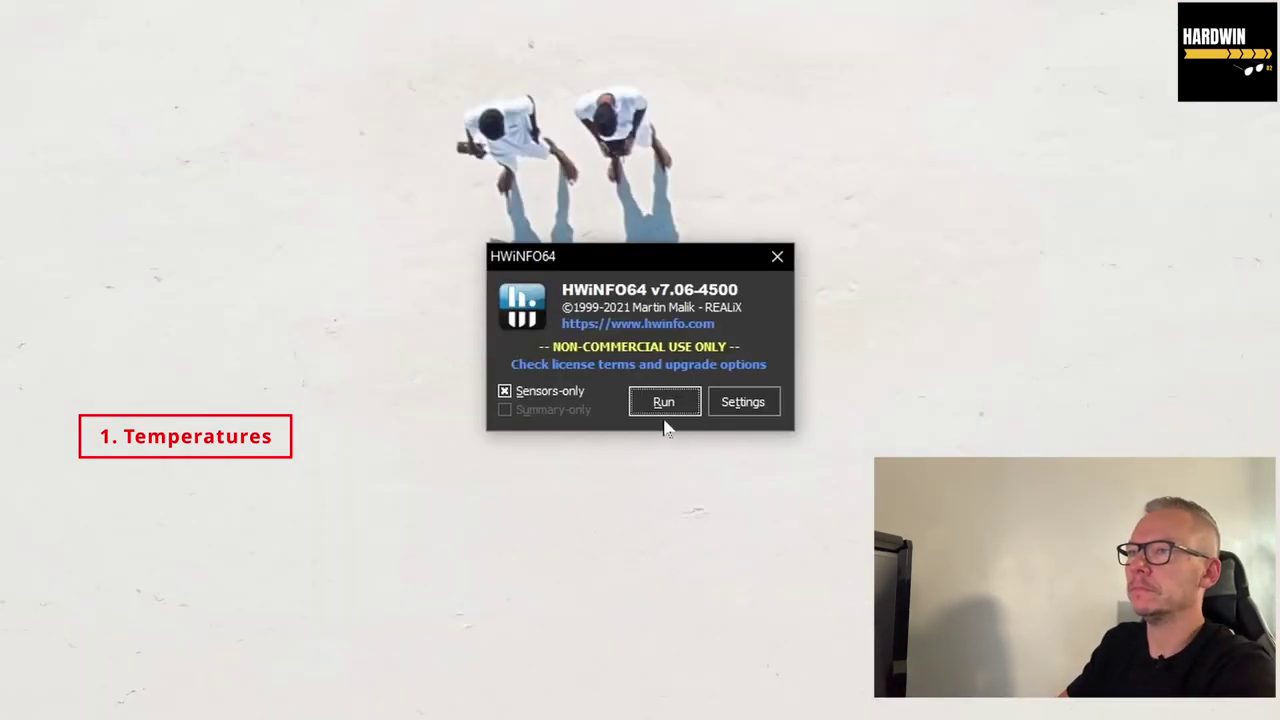
left_click(665, 402)
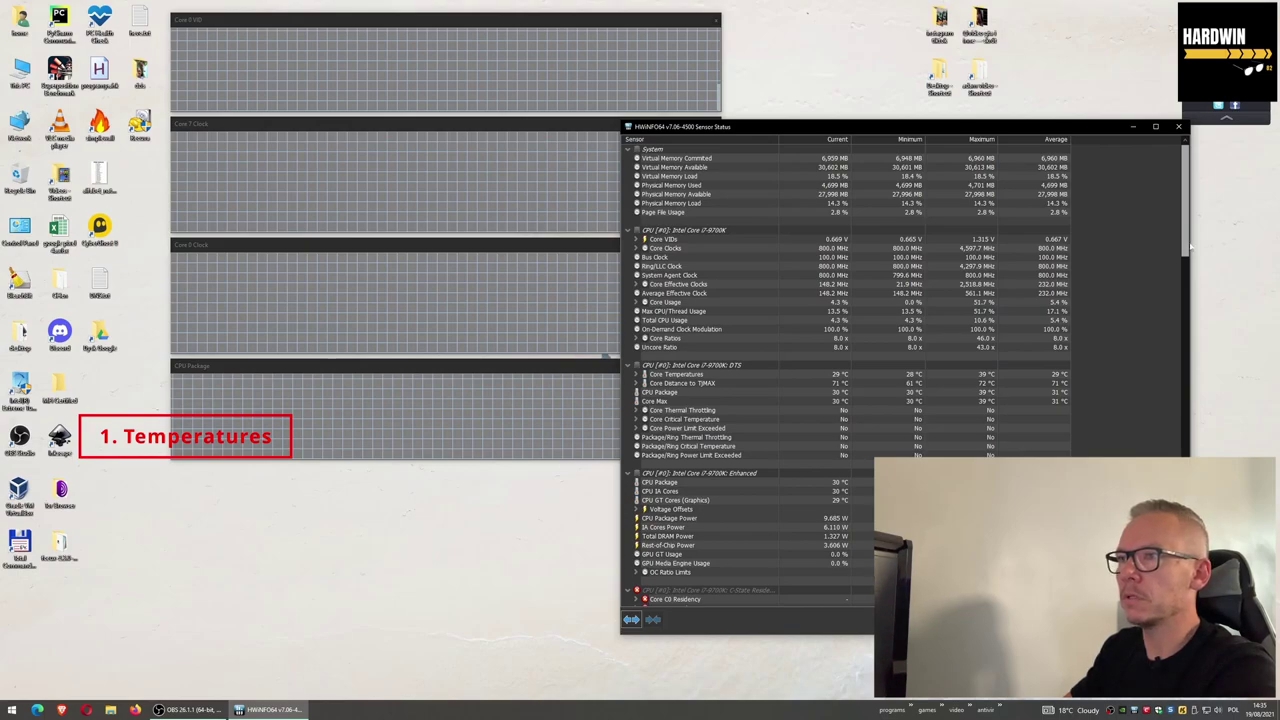
Examine the CPU clocks and core temperatures in the HWiNFO64 sensor list
scroll(1086, 266, "down", 1)
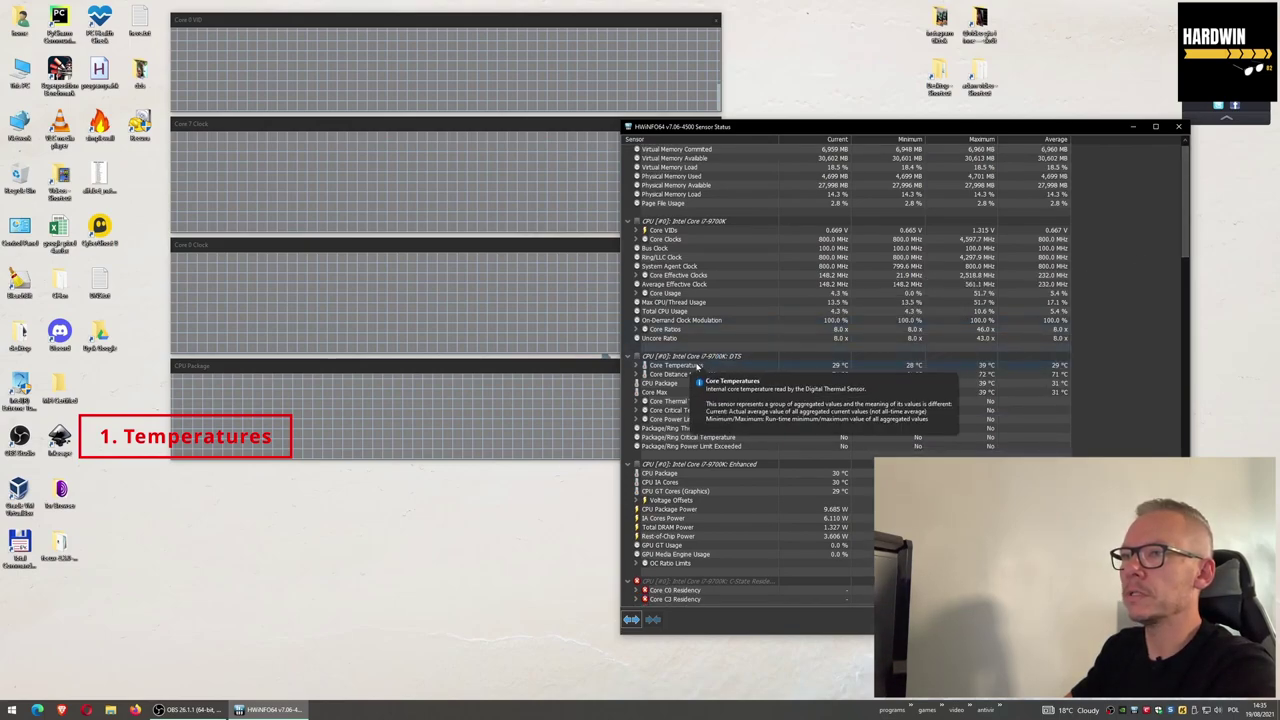
mouse_move(693, 384)
scroll(1188, 238, "up", 1)
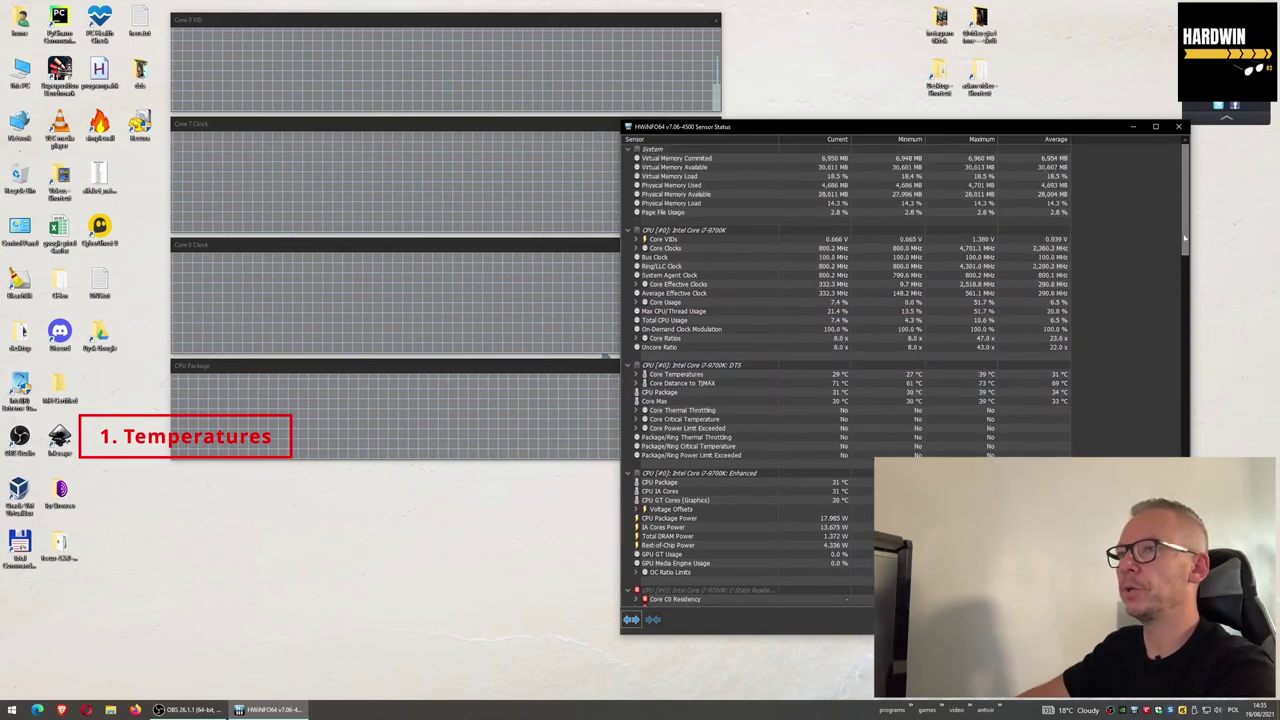
left_click(815, 258)
left_click(700, 374)
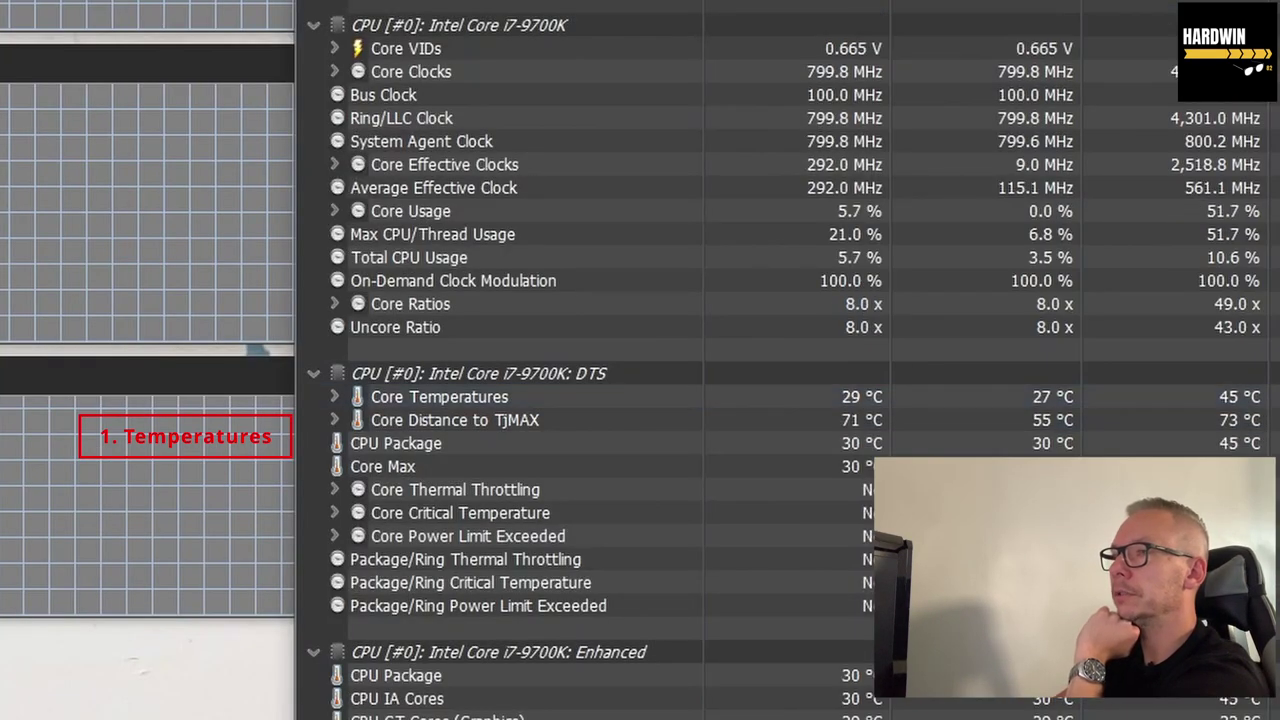
mouse_move(800, 414)
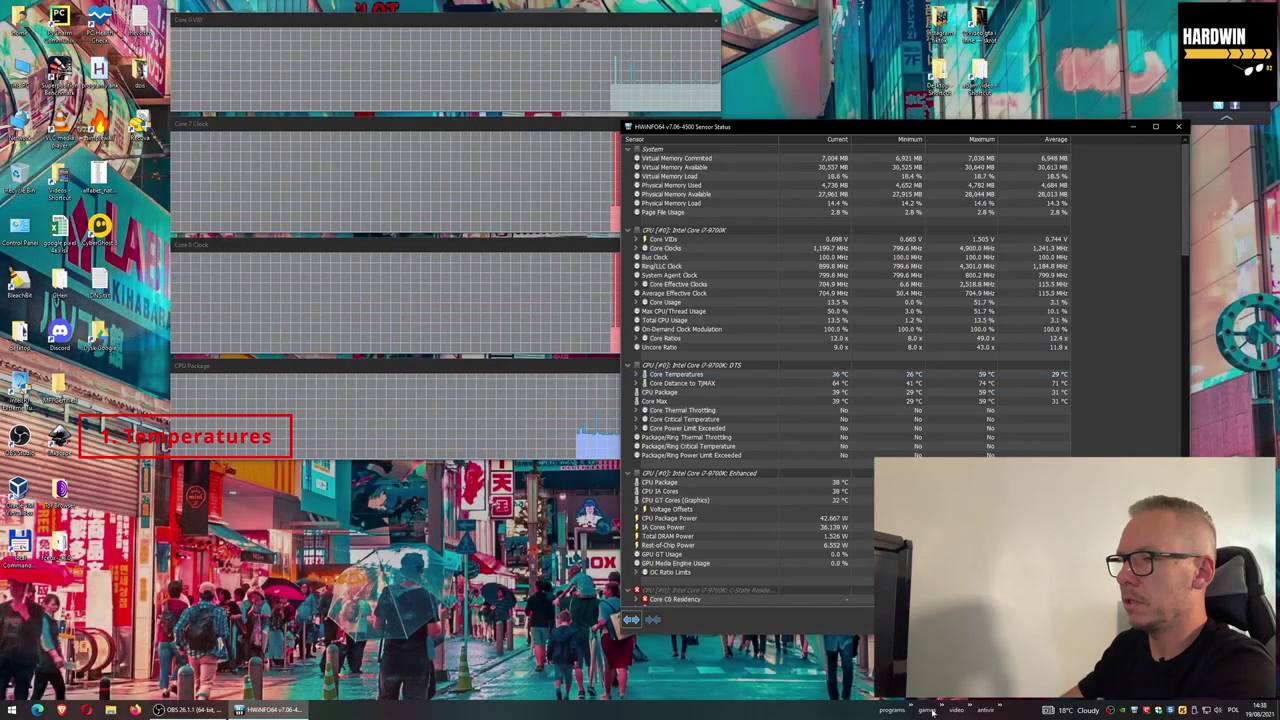
Launch OCCT from the programs shortcuts, and select its OCCT test after checking the Linpack options
left_click(920, 710)
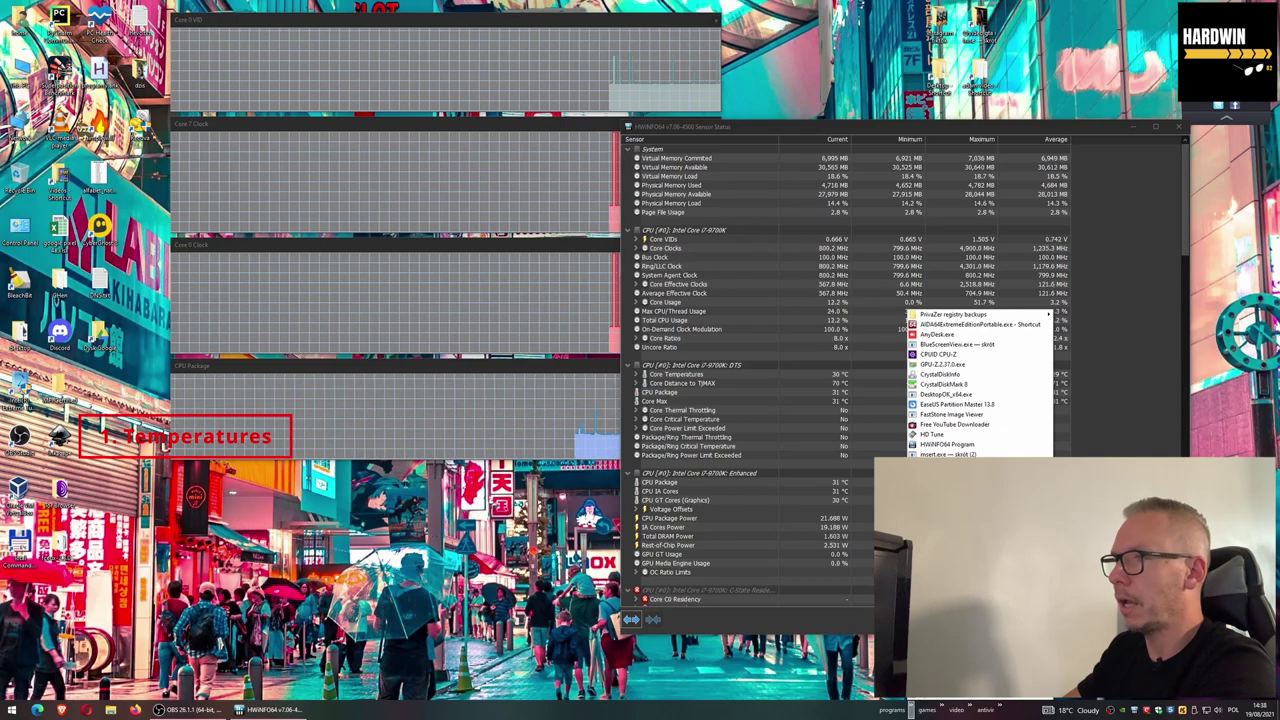
left_click(980, 324)
left_click(586, 680)
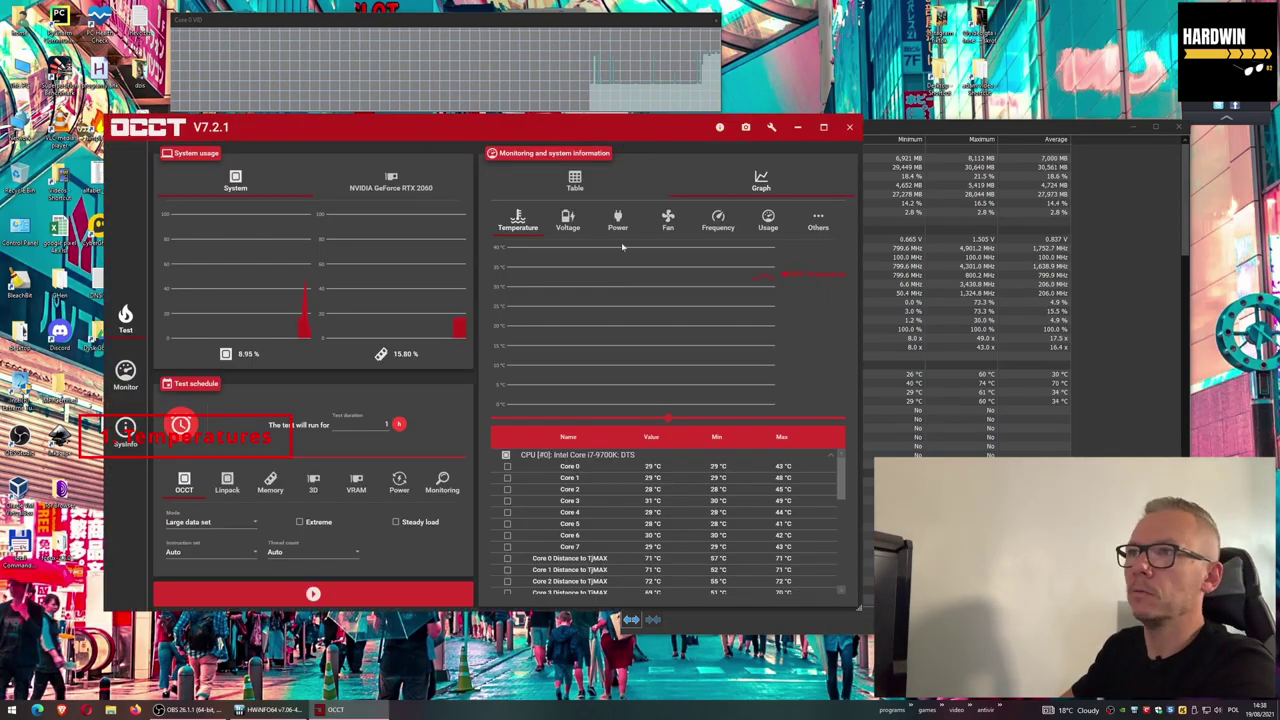
left_click_drag(550, 140, 573, 134)
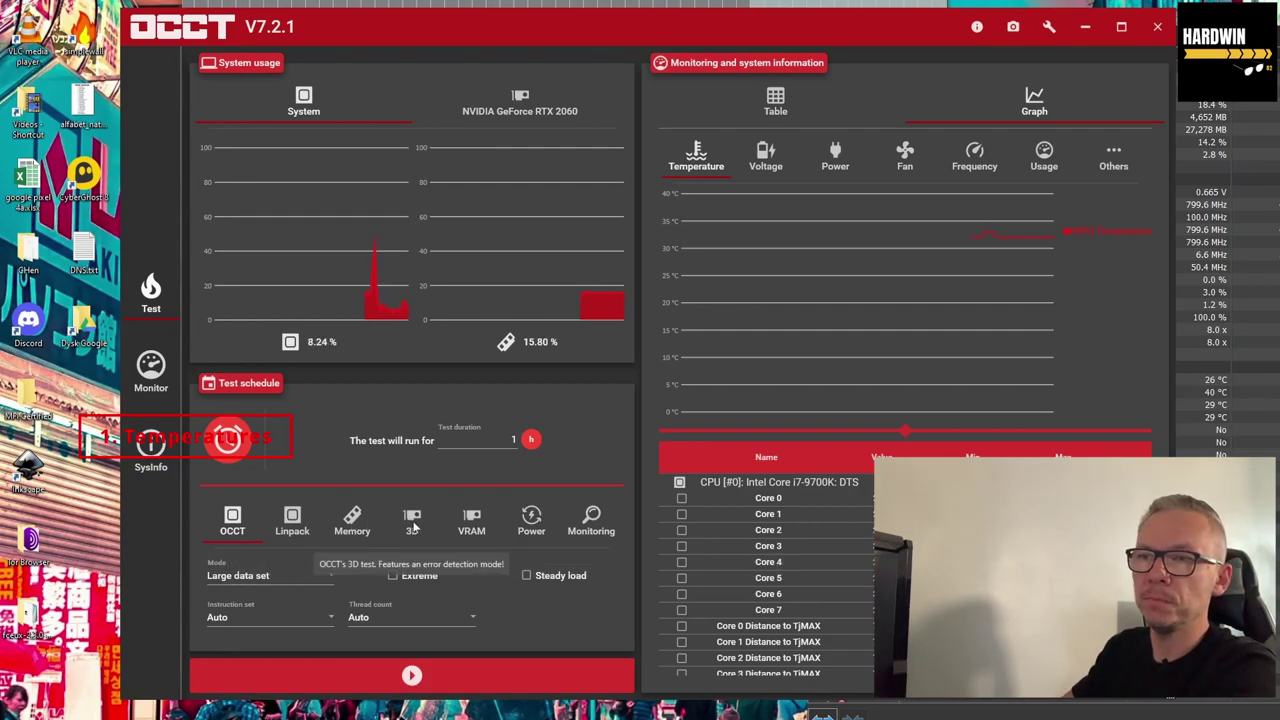
left_click(310, 531)
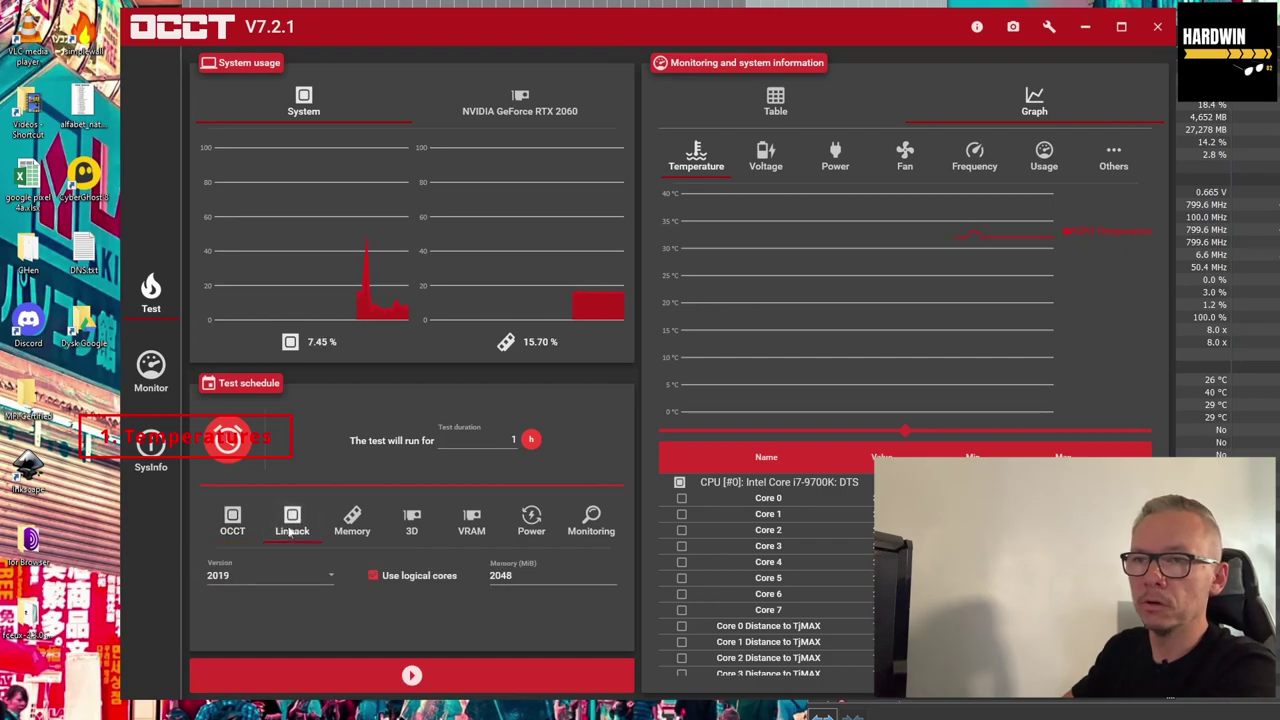
left_click(234, 518)
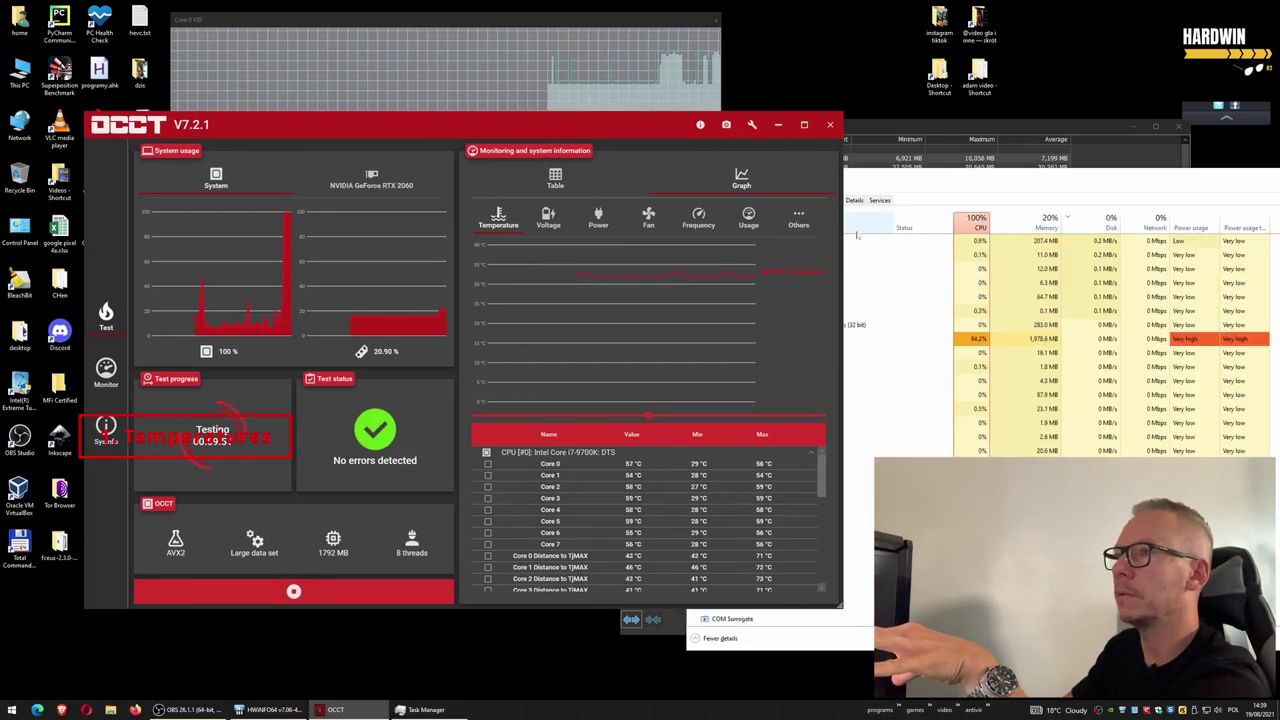
Sort the Task Manager processes by CPU usage while the OCCT test runs, and return to OCCT
left_click(856, 236)
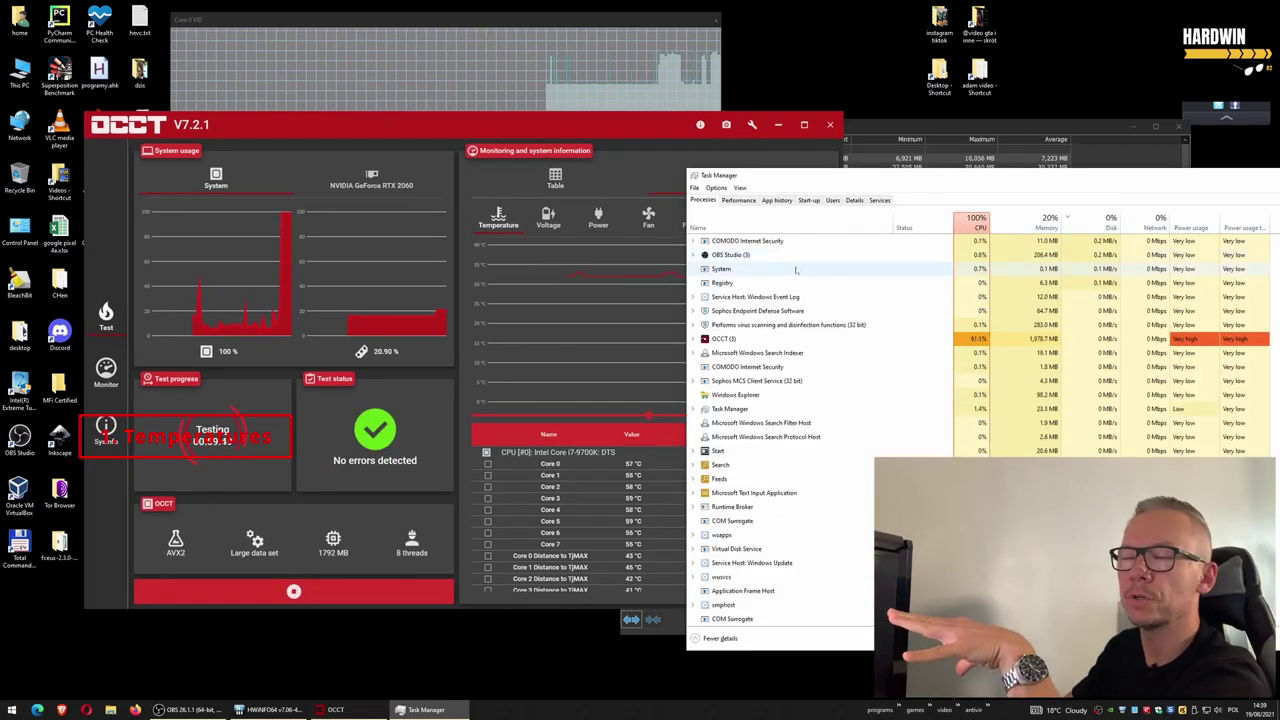
left_click(975, 222)
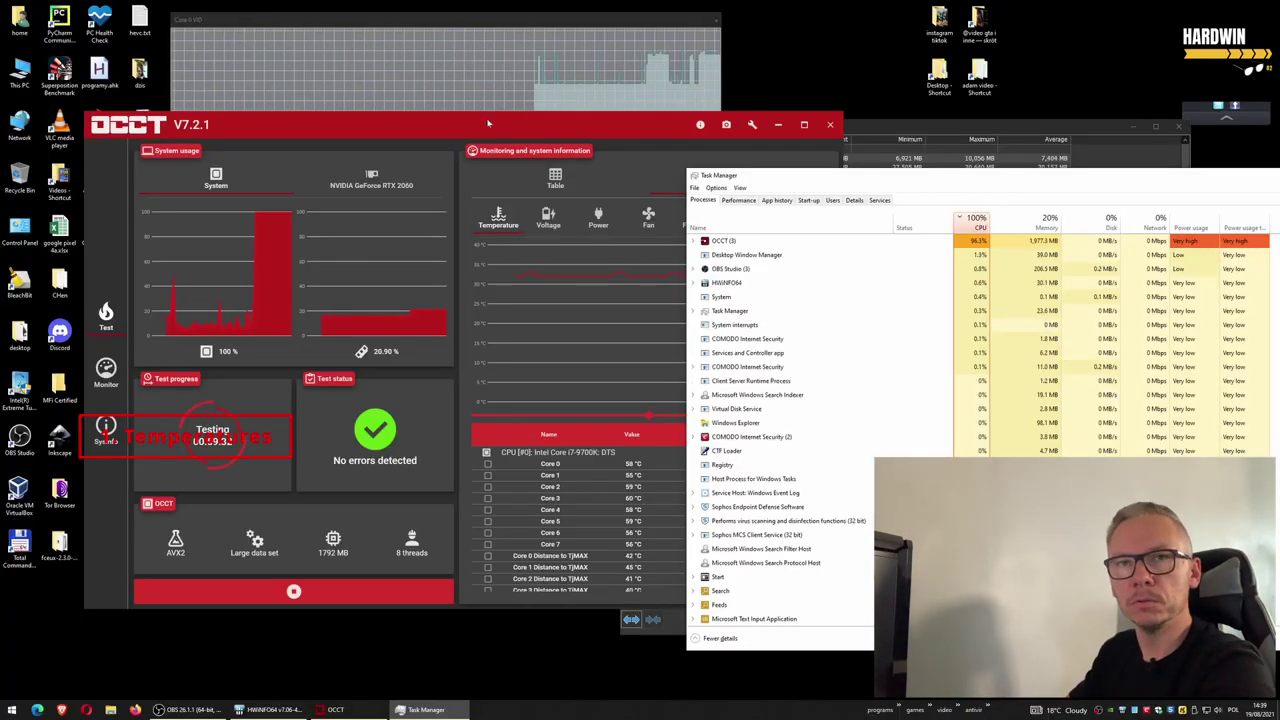
left_click(488, 123)
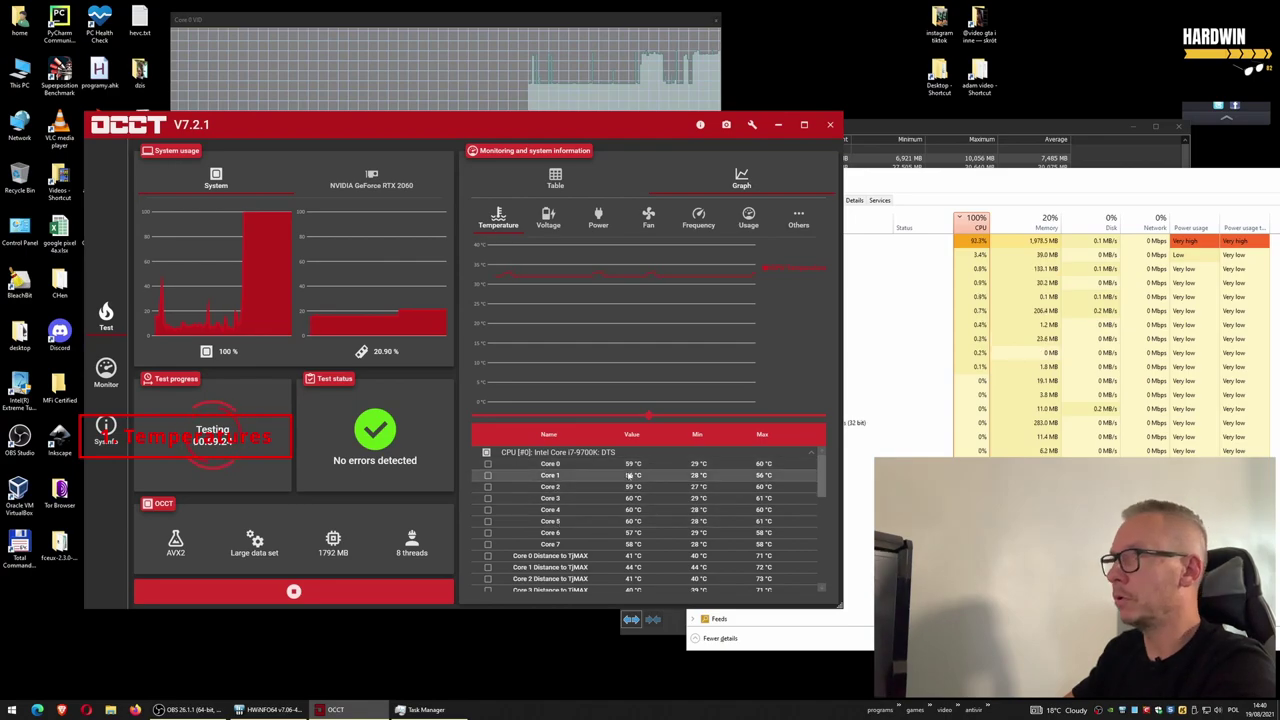
Dismiss the HWiNFO64 windows, and examine the CPU and motherboard temperature readings in OCCT's monitoring list
left_click(1133, 133)
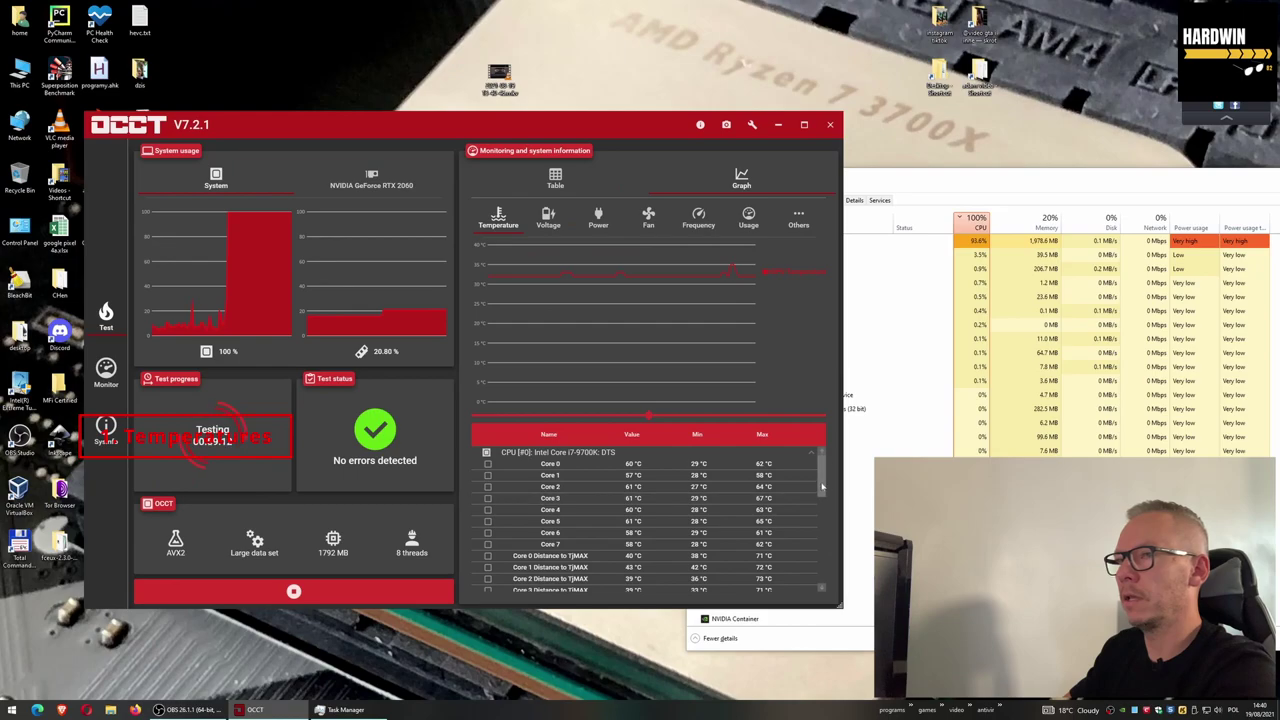
scroll(1073, 610, "down", 10)
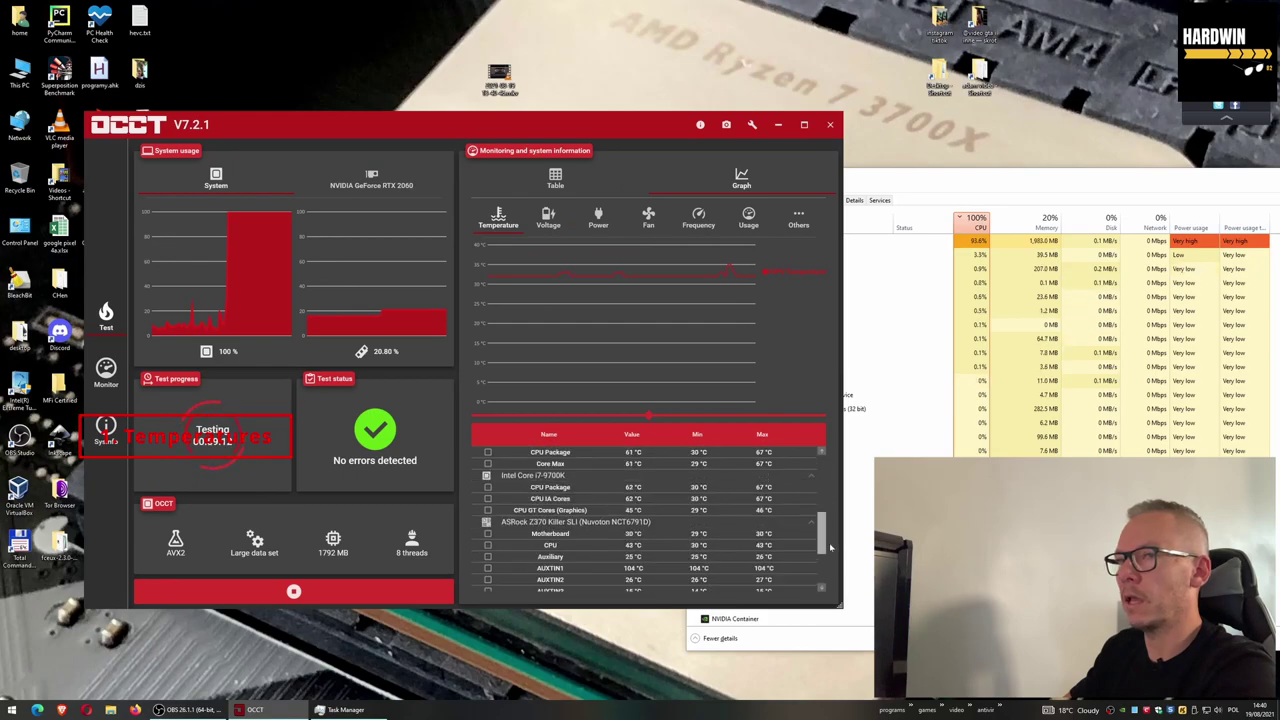
left_click_drag(834, 532, 832, 455)
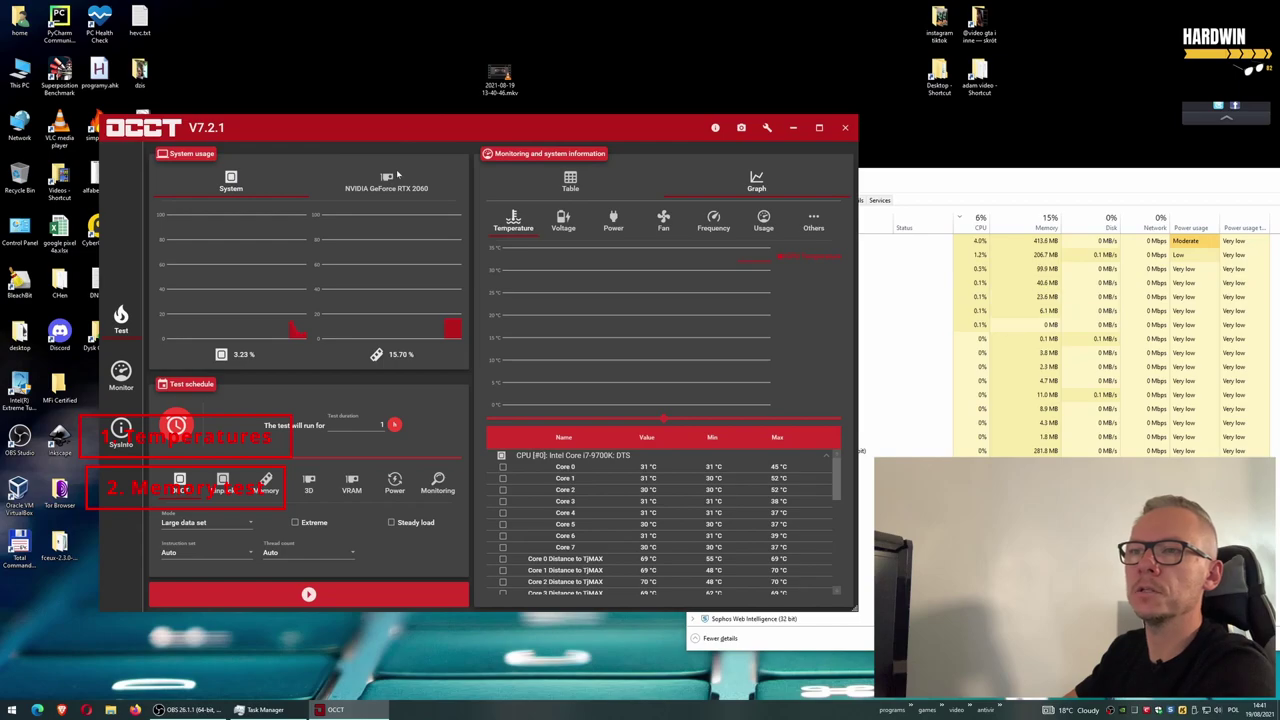
Check the options of OCCT's 3D and Memory tests, and close OCCT
left_click_drag(395, 135, 427, 140)
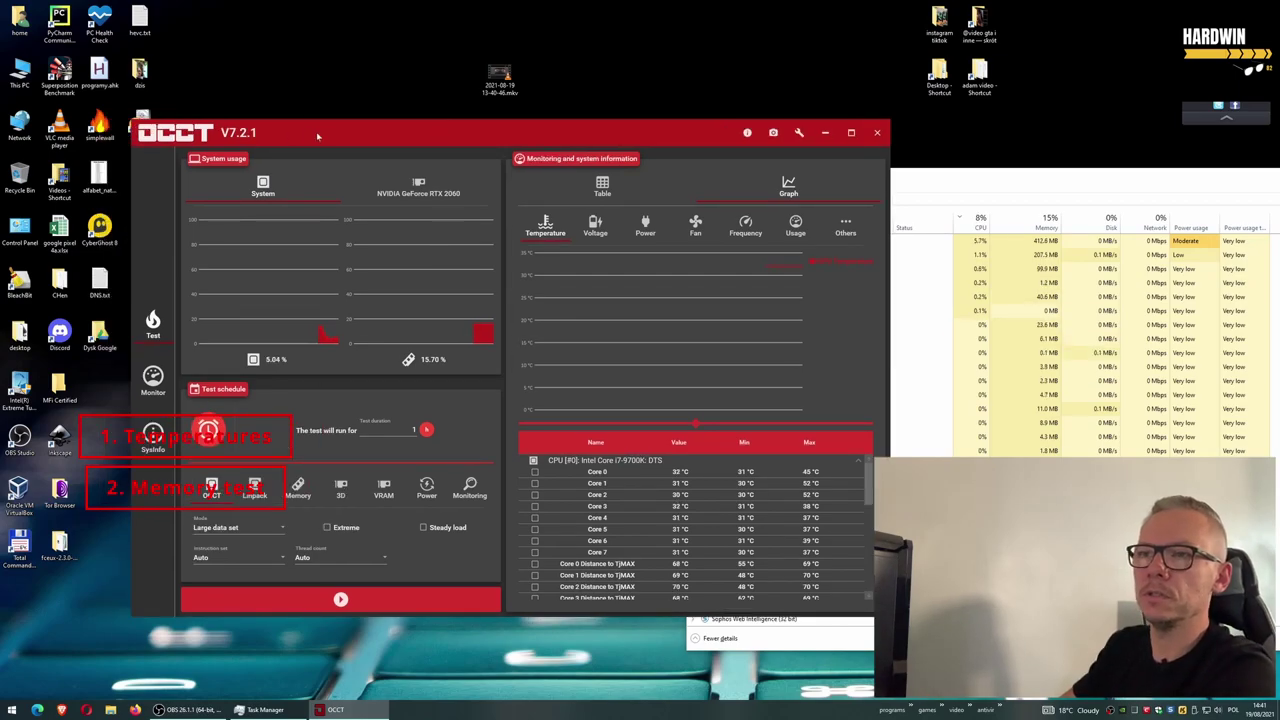
left_click(341, 490)
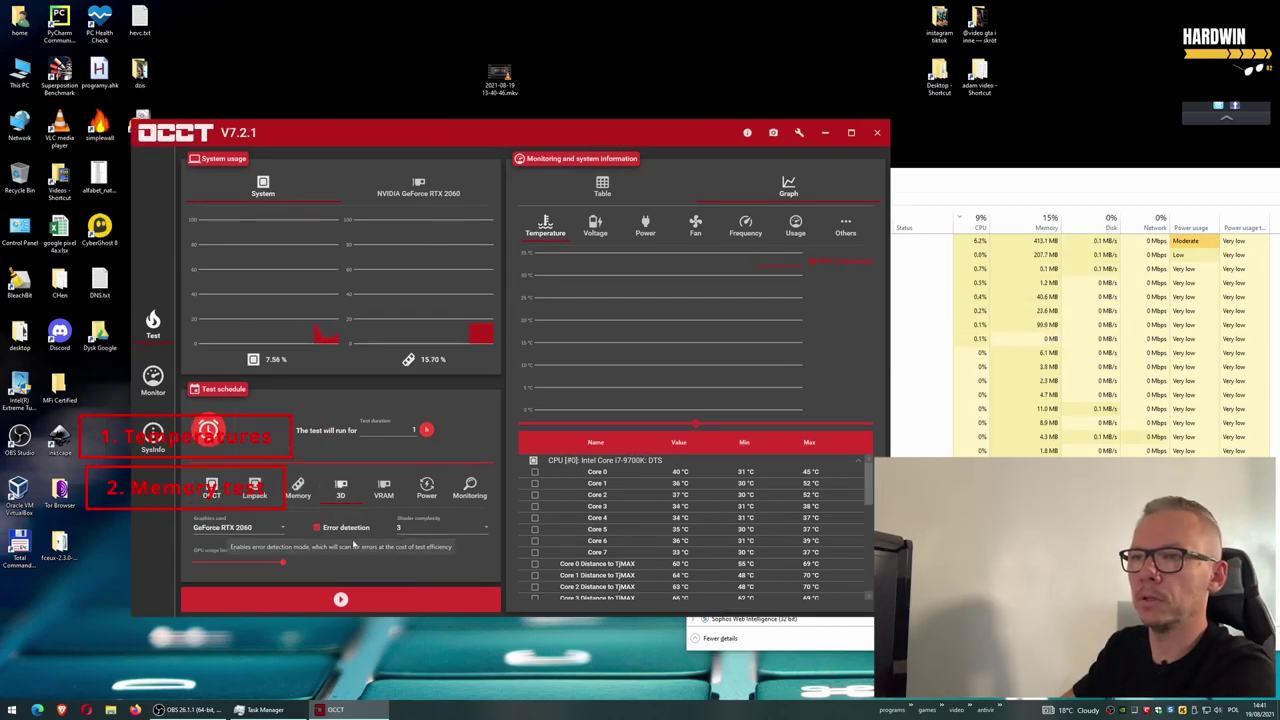
left_click(298, 490)
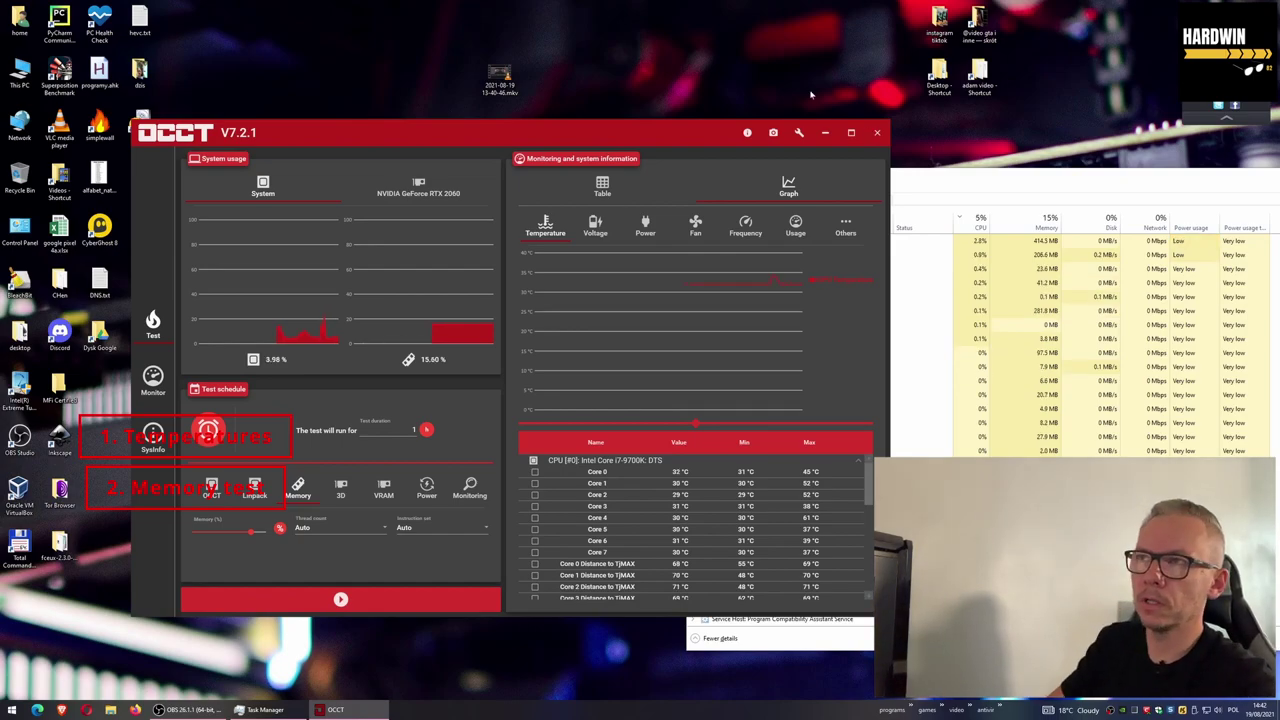
left_click_drag(574, 131, 610, 131)
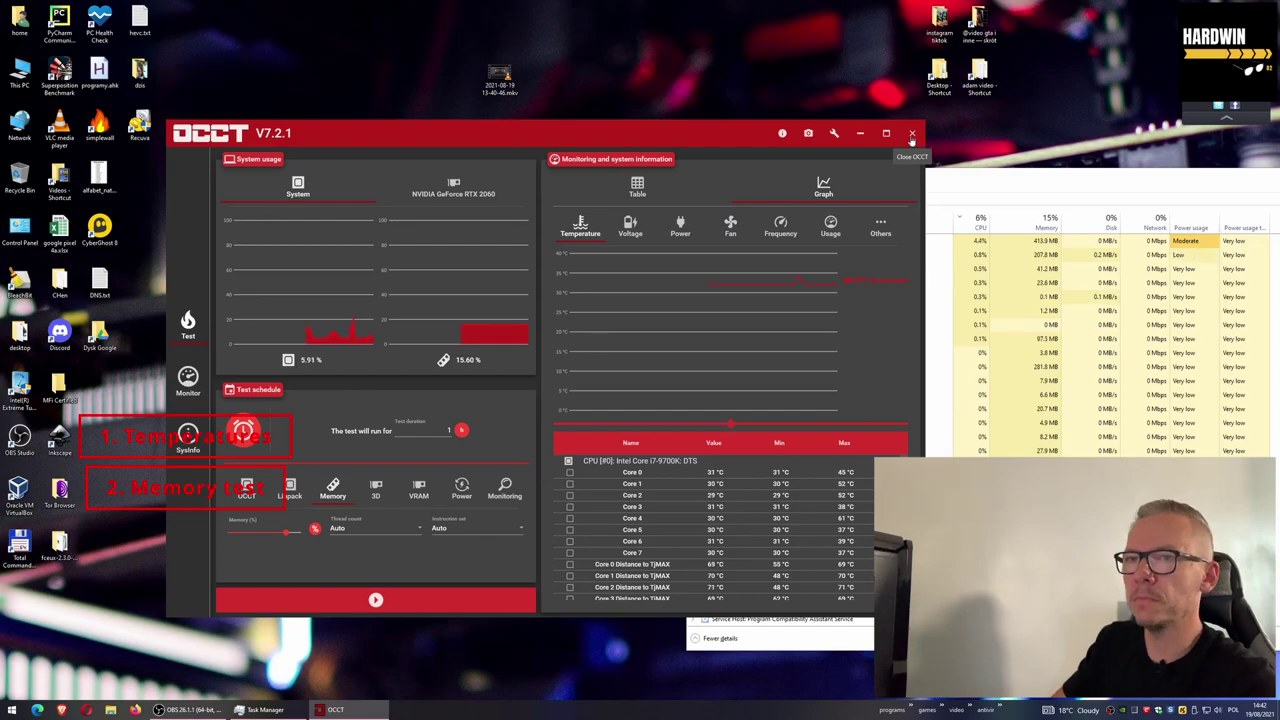
left_click(911, 138)
Search Windows for "memory", open Windows Memory Diagnostic, and schedule the memory check for the next computer start
left_click(12, 710)
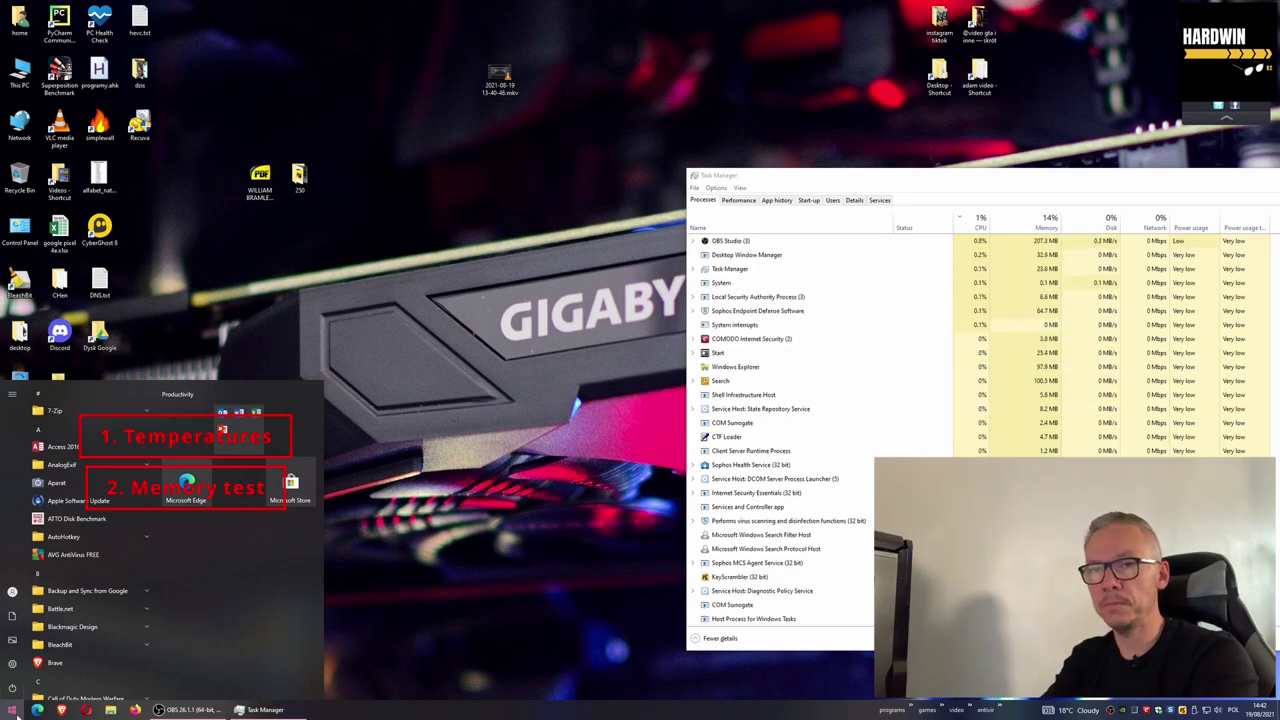
type("memory")
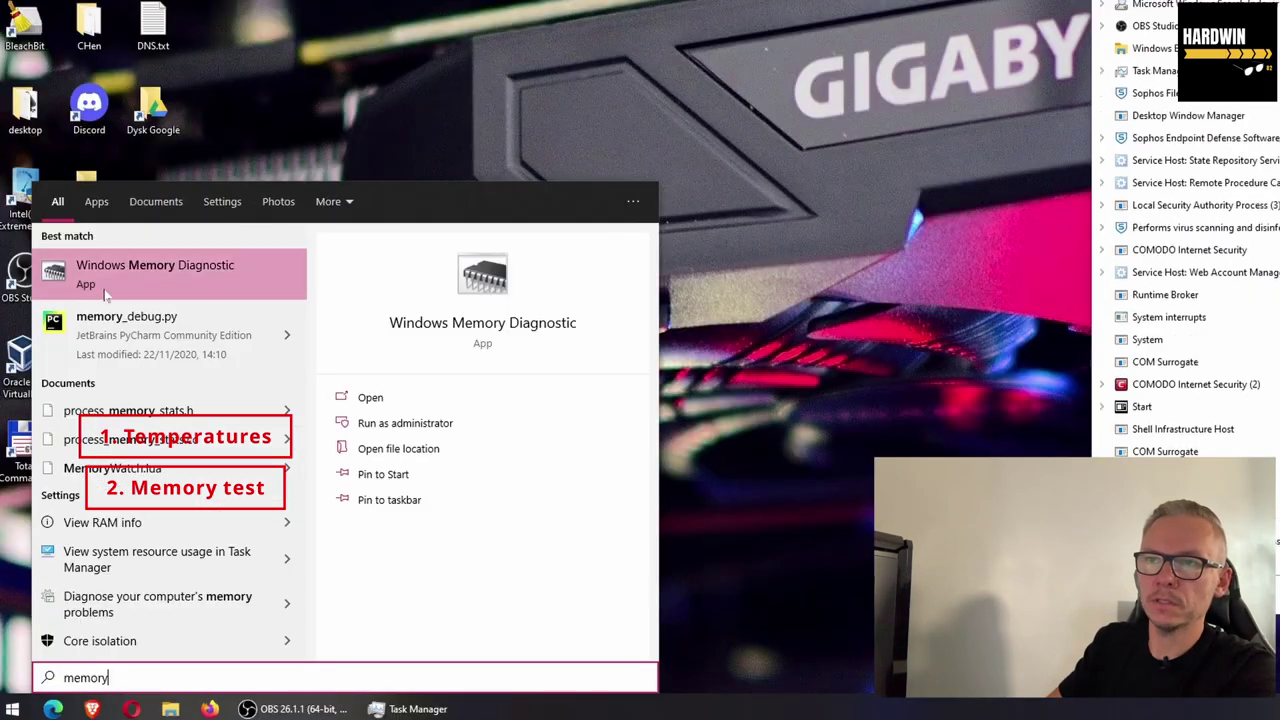
left_click(101, 290)
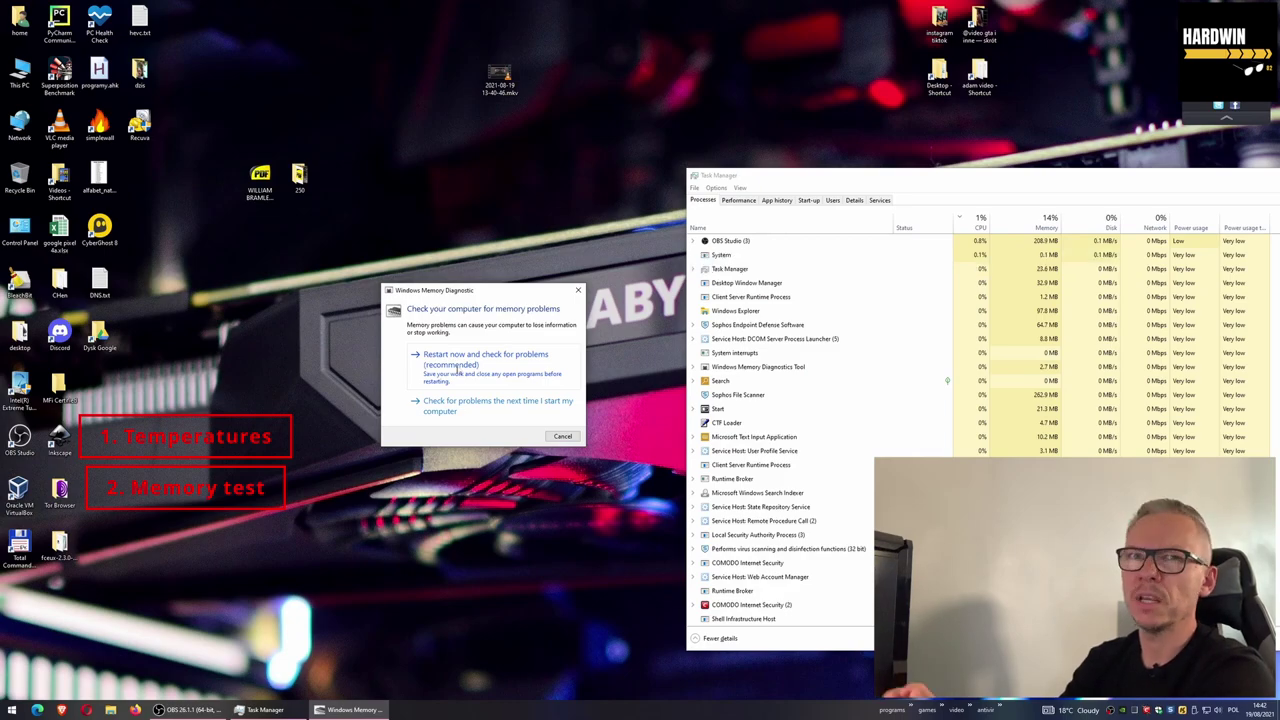
left_click(523, 401)
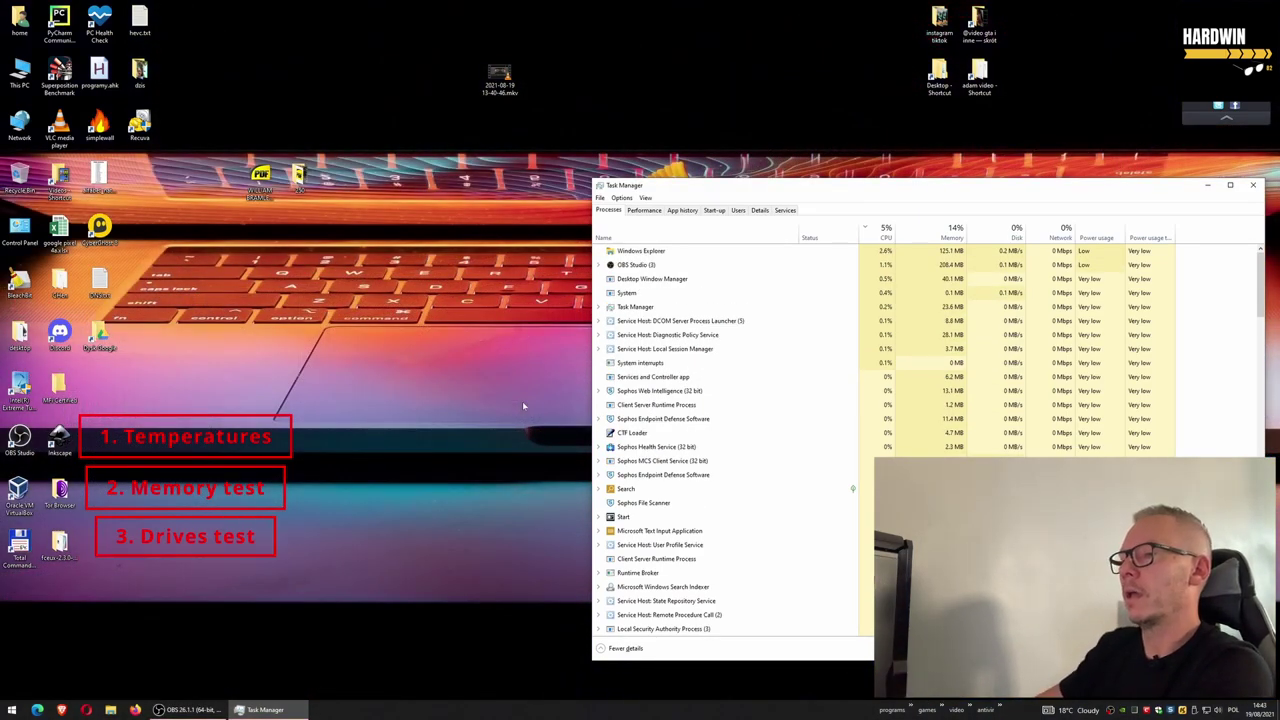
Launch HD Tune from the programs shortcuts, and move its window clear of Task Manager
left_click(893, 709)
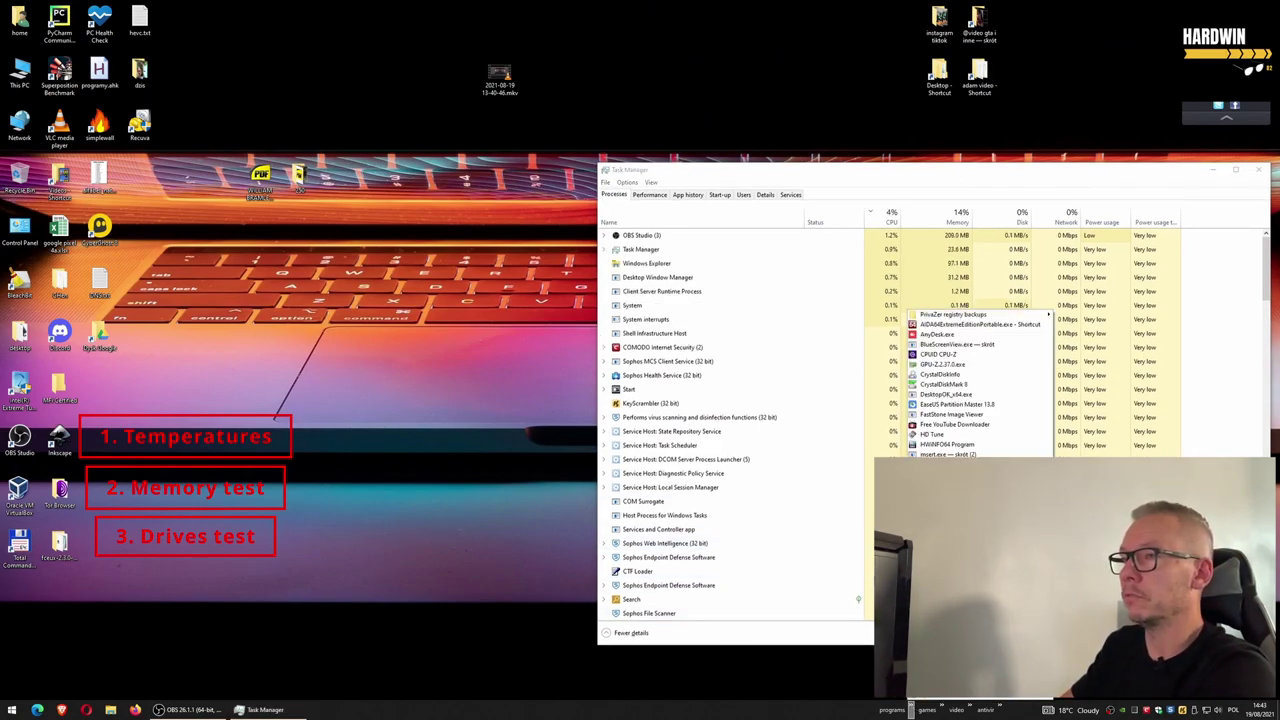
left_click(930, 435)
left_click(595, 679)
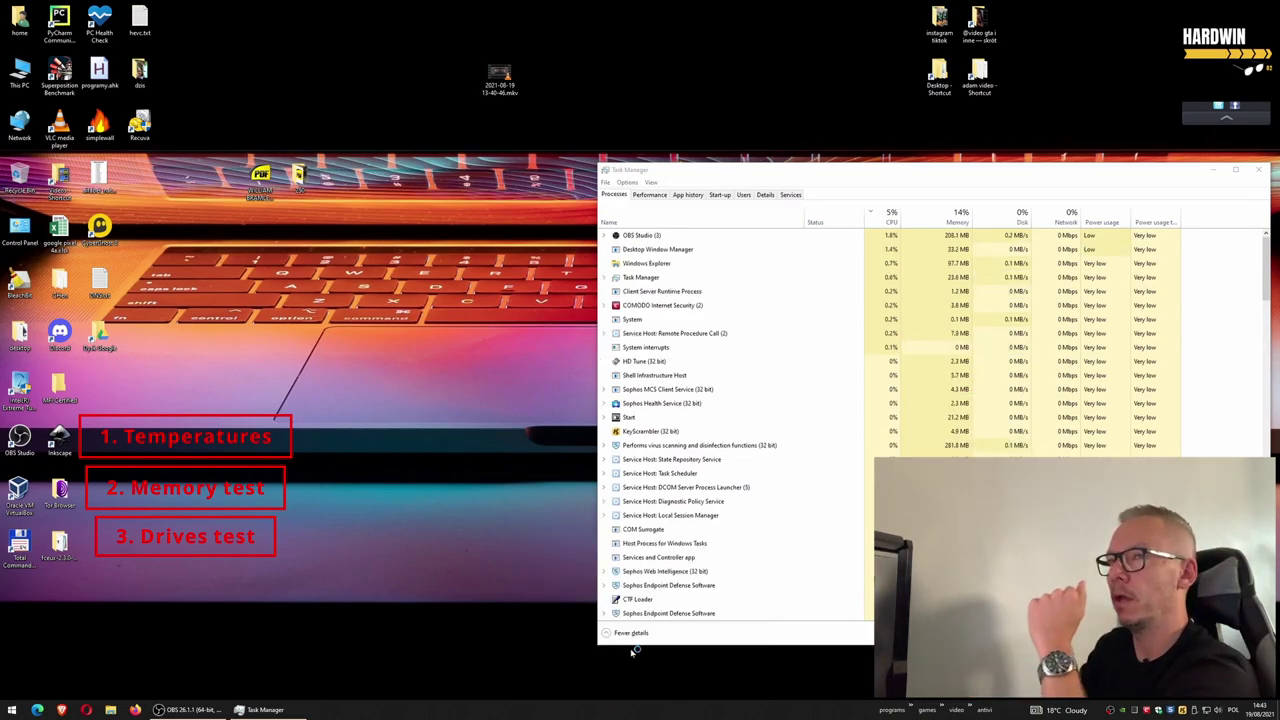
left_click_drag(648, 241, 524, 298)
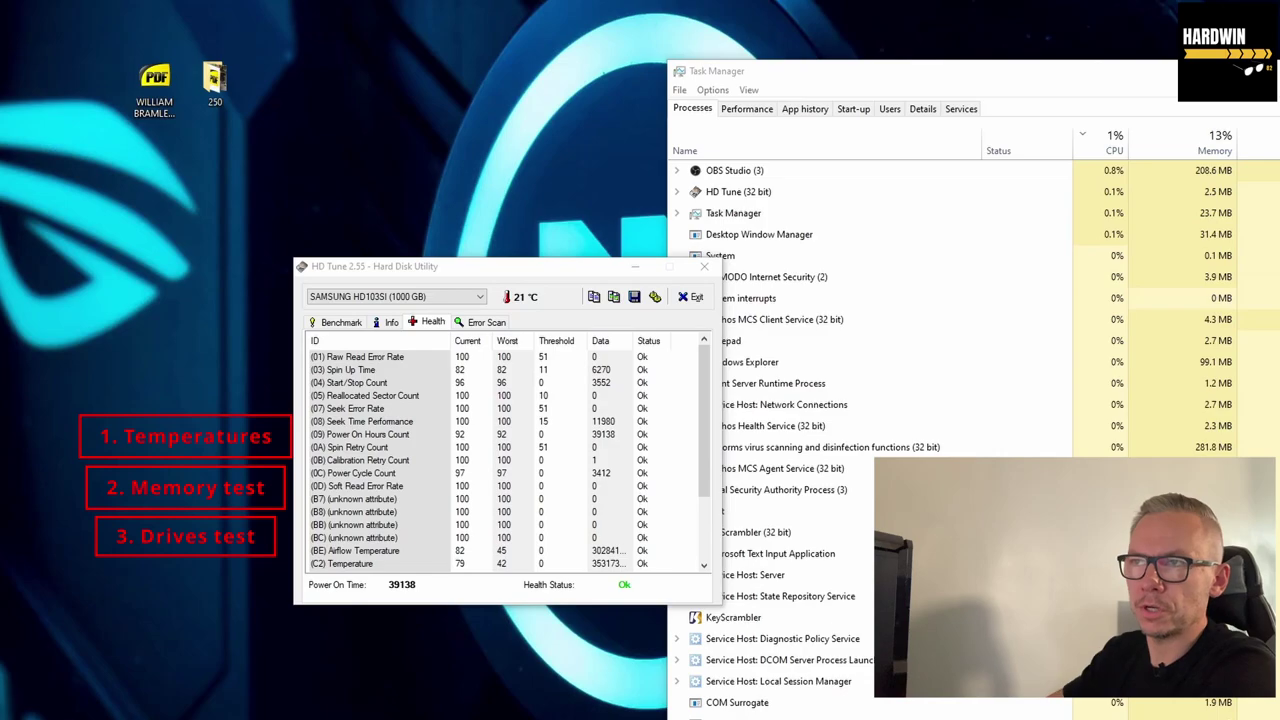
Examine the health attributes and overall status of the SAMSUNG HD103SI (1000 GB) drive in HD Tune
left_click(701, 462)
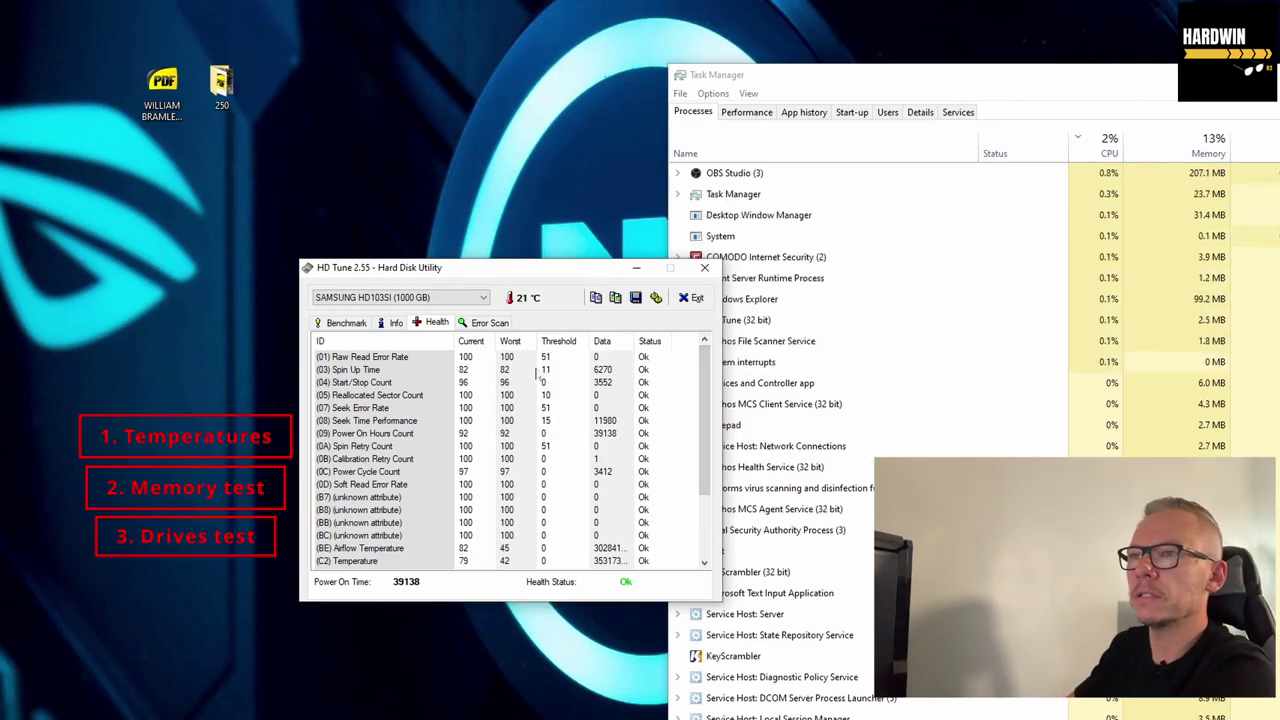
mouse_move(704, 420)
left_mouse_down()
mouse_move(704, 470)
mouse_move(727, 412)
left_mouse_up()
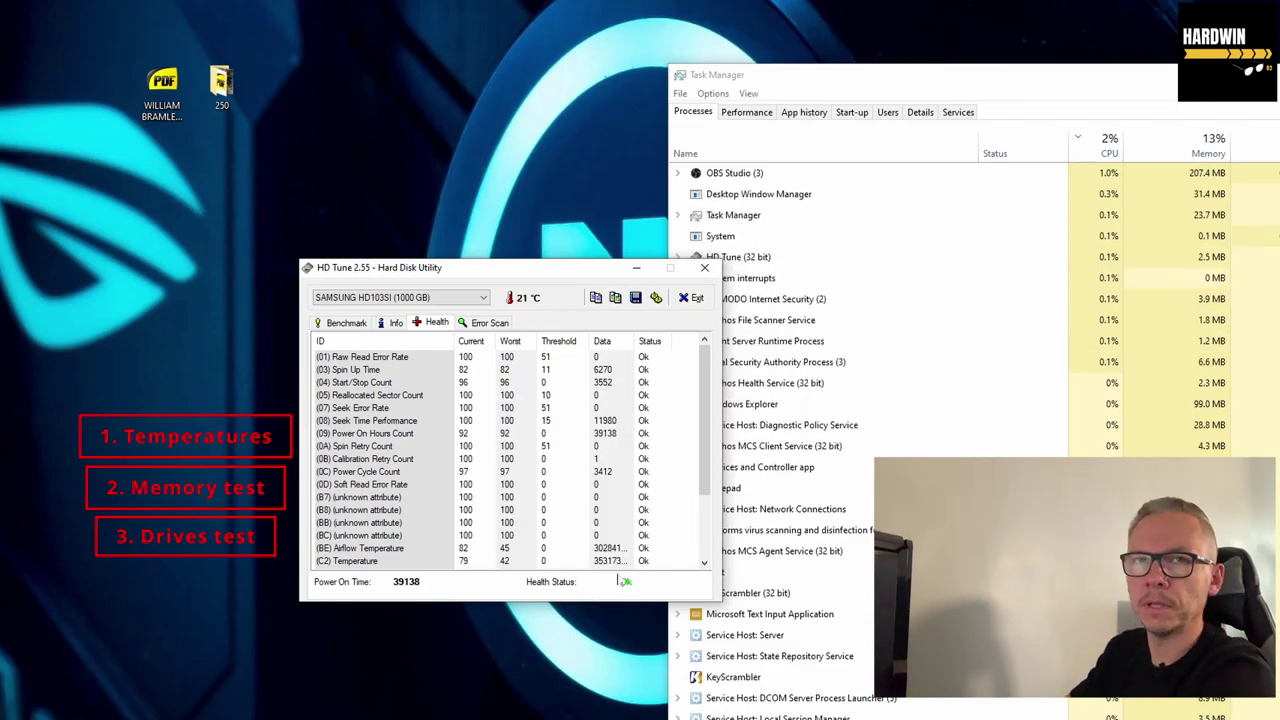
mouse_move(704, 415)
left_mouse_down()
mouse_move(706, 478)
mouse_move(712, 410)
left_mouse_up()
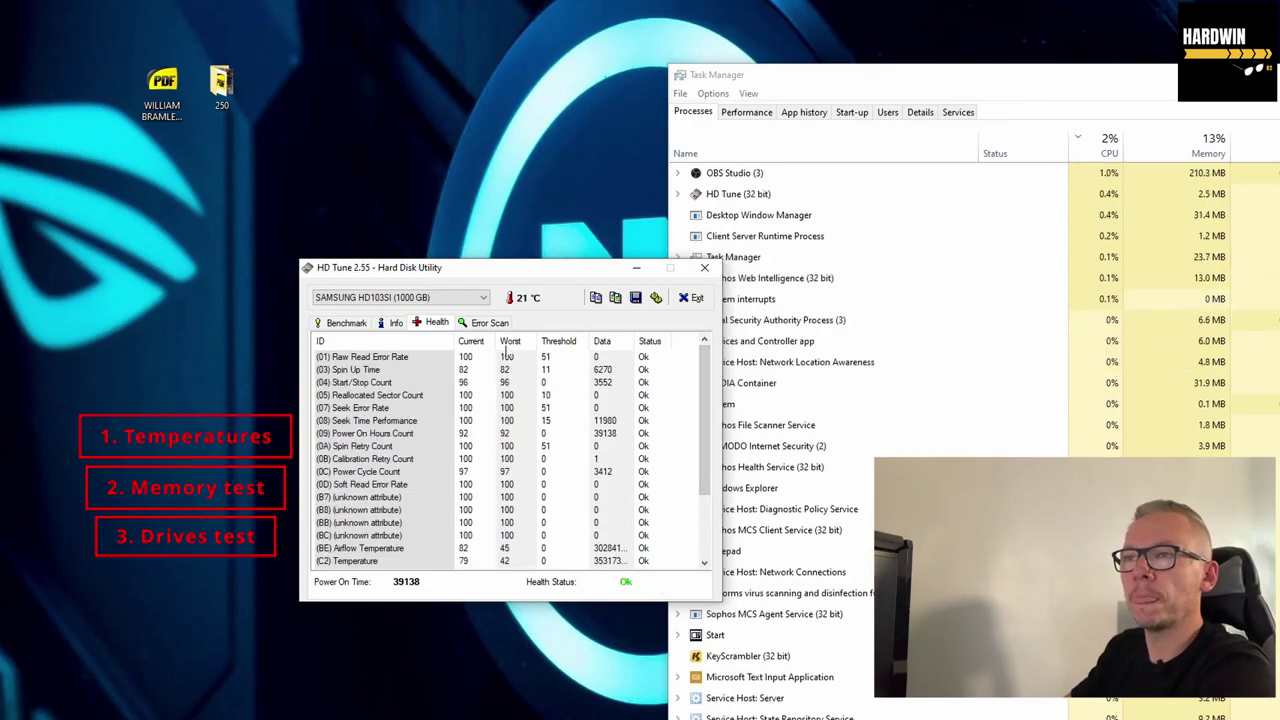
Switch HD Tune to the NVMe ADATA SX8200PNP (1024 GB) drive to check its health data, and reopen the drive list
left_click(468, 301)
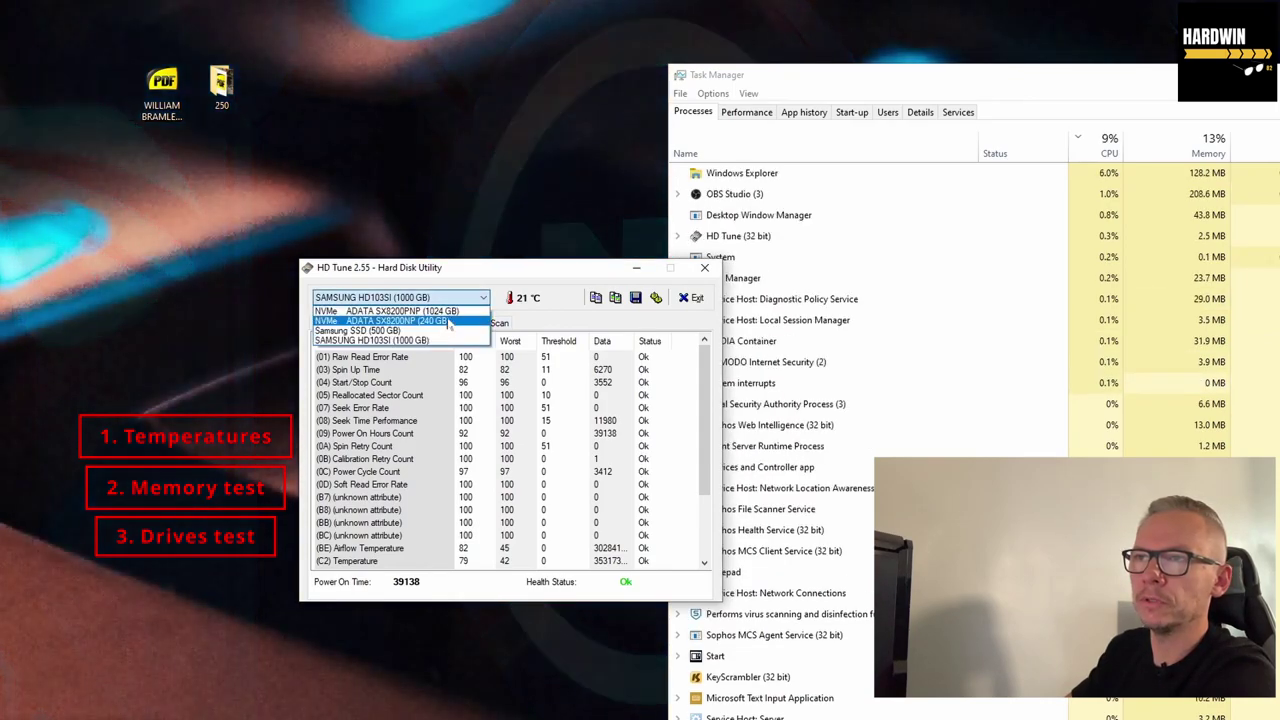
left_click(449, 312)
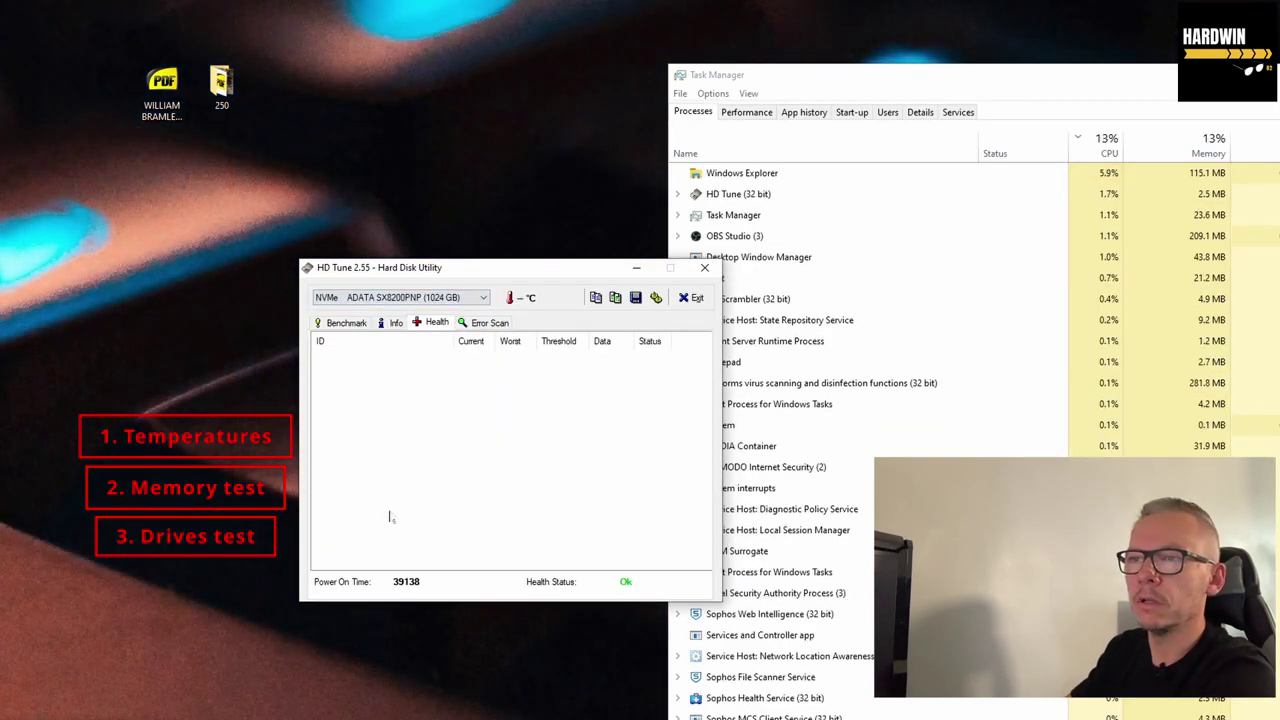
left_click_drag(486, 262, 441, 298)
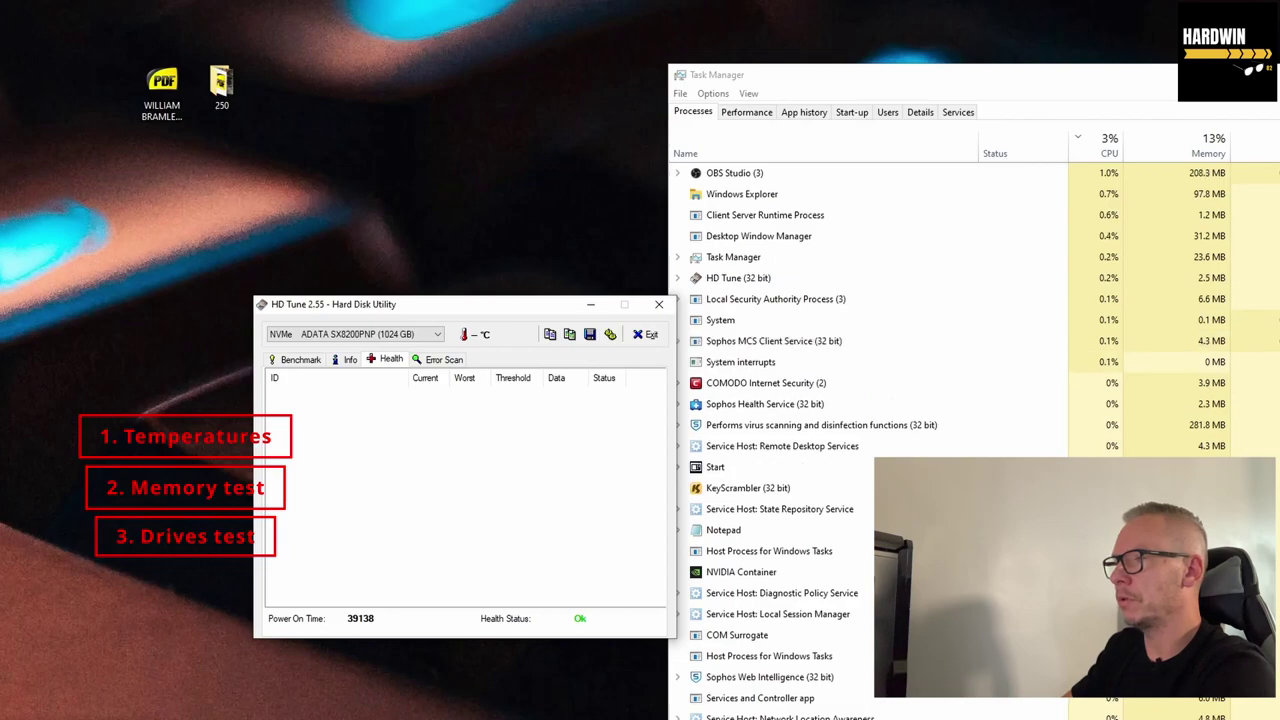
left_click(1250, 715)
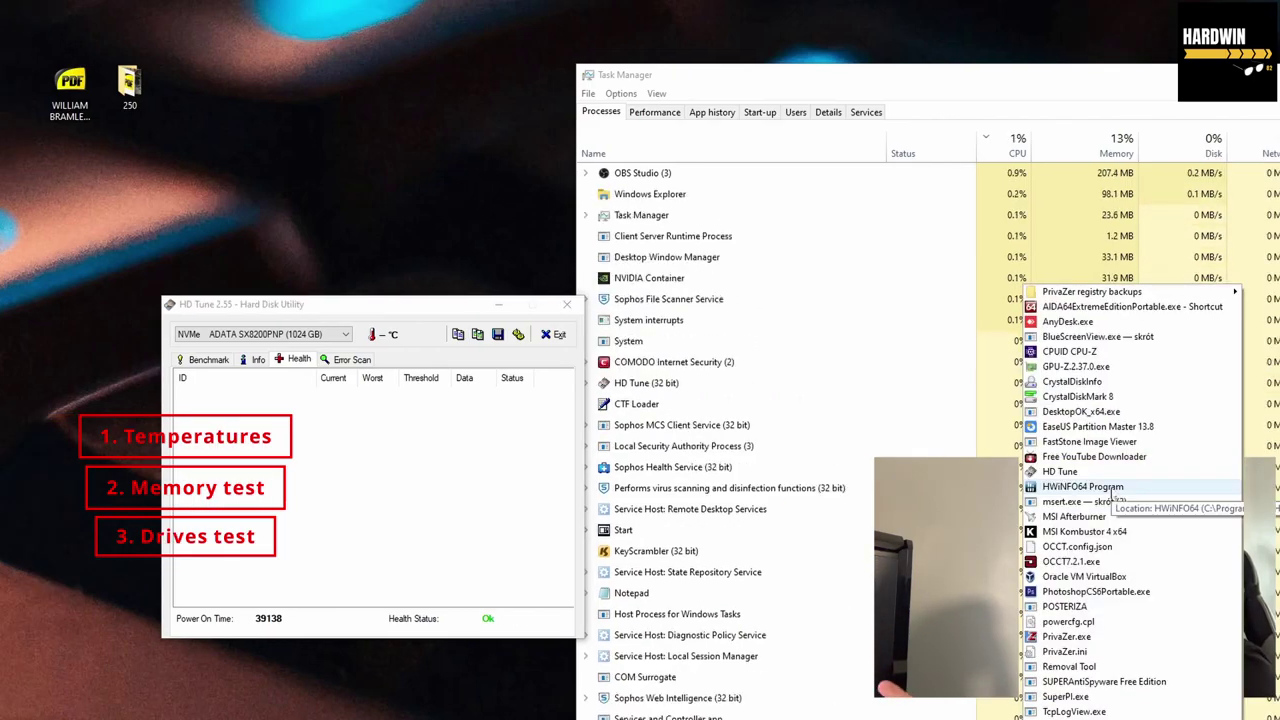
left_click_drag(440, 304, 368, 334)
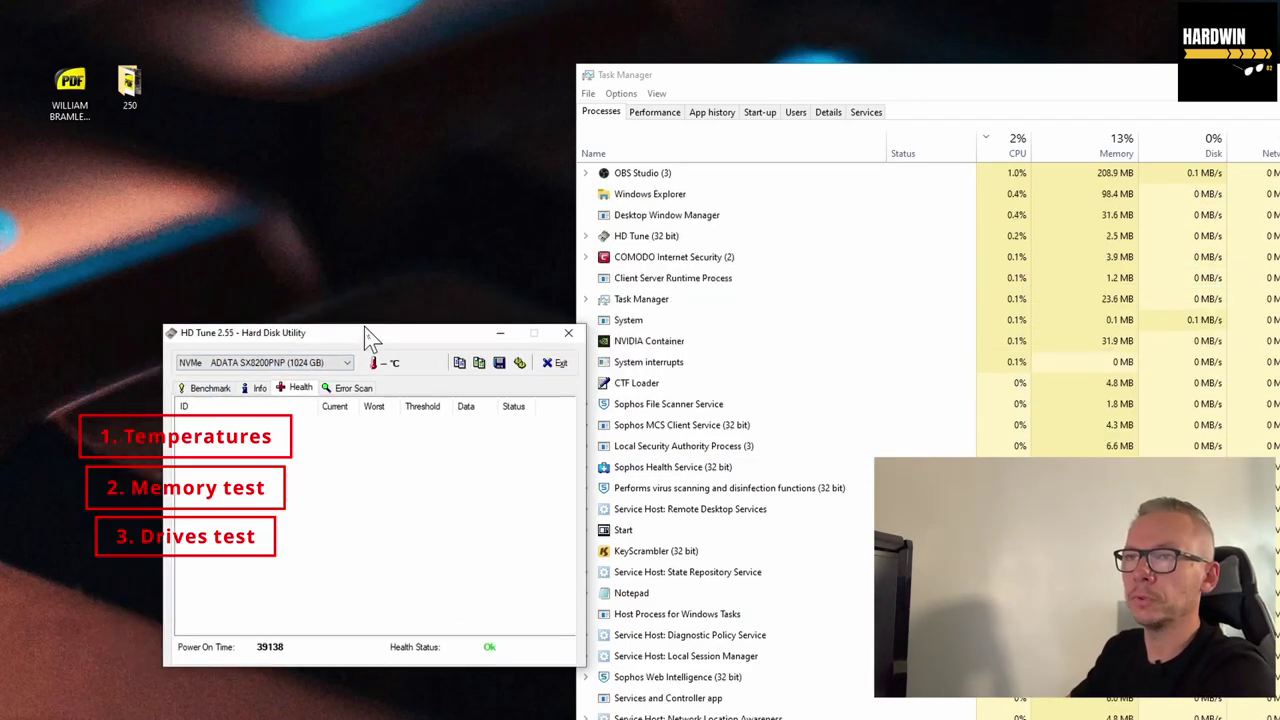
left_click(287, 366)
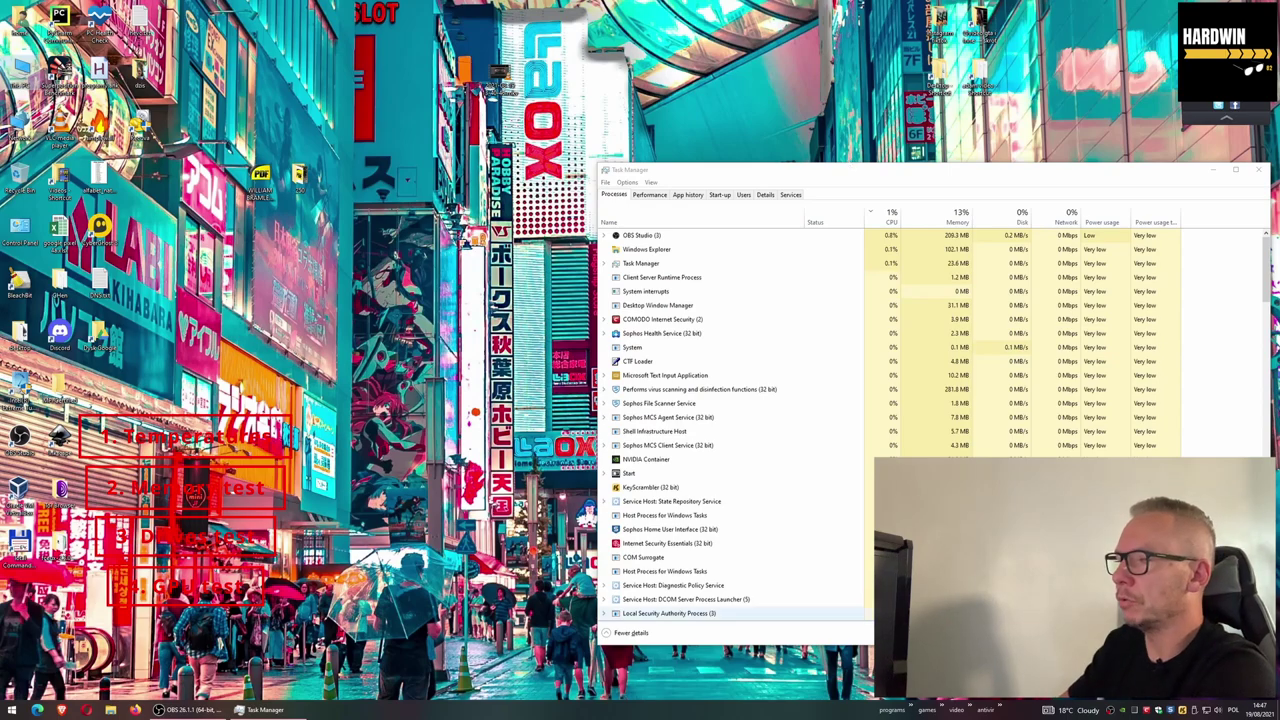
Launch MSI Kombustor 4 x64 from the programs shortcuts, and run the (GL) msi-01 stress test at 1280x720
left_click(911, 708)
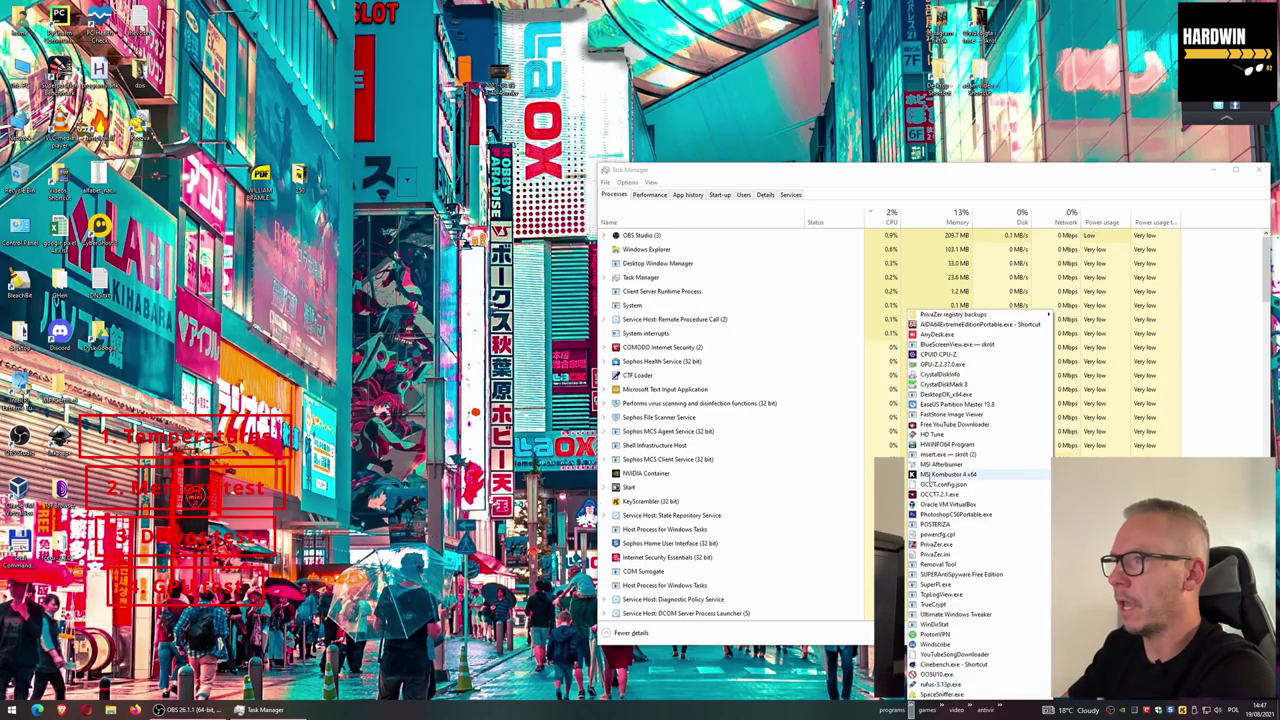
left_click(955, 475)
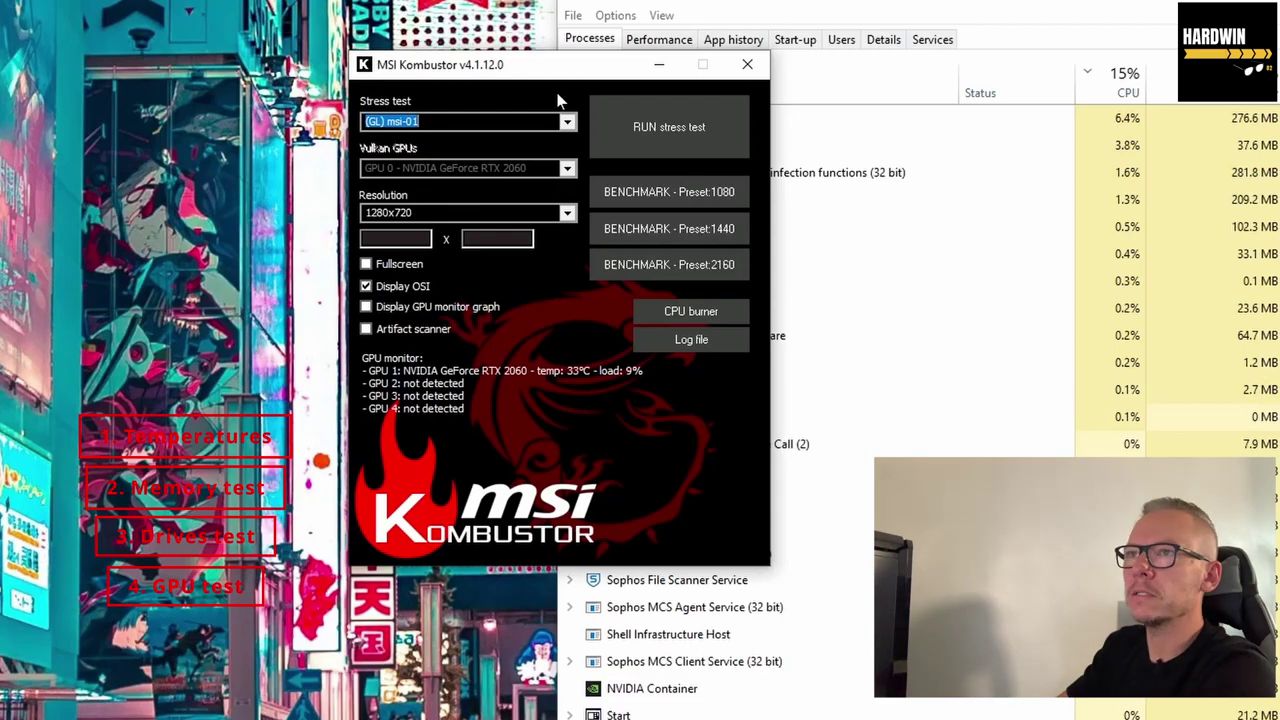
left_click(605, 115)
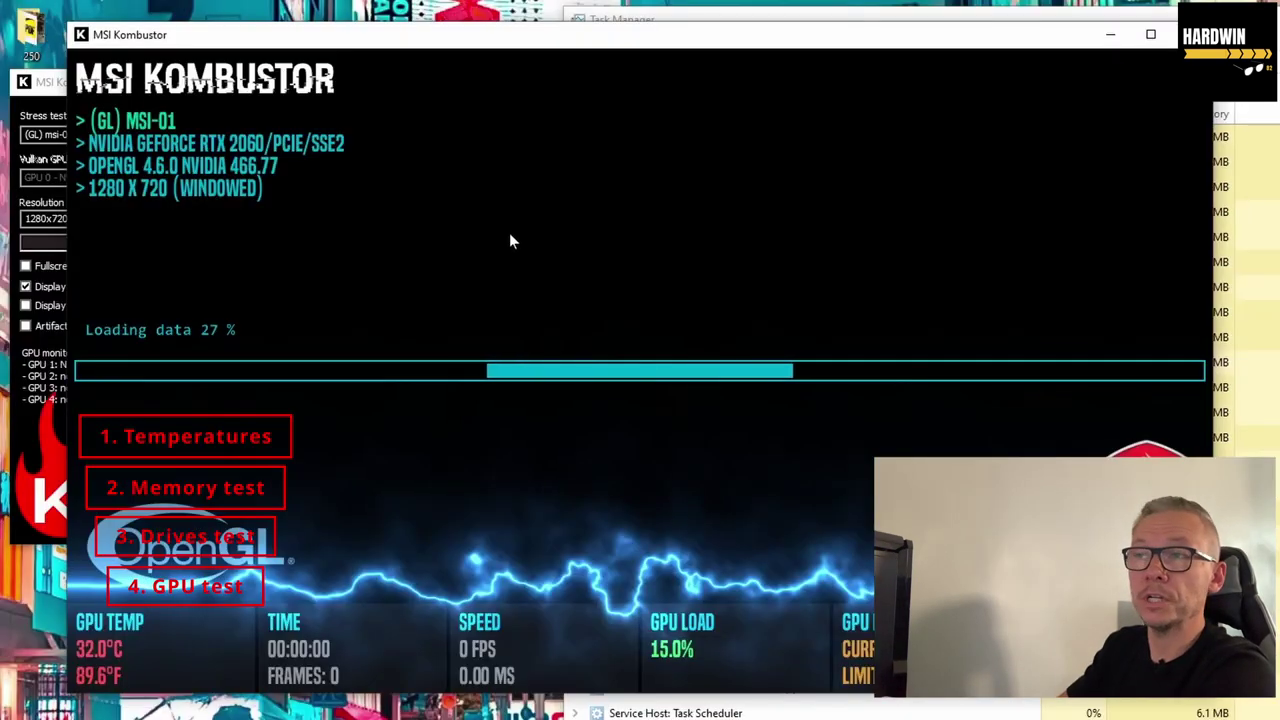